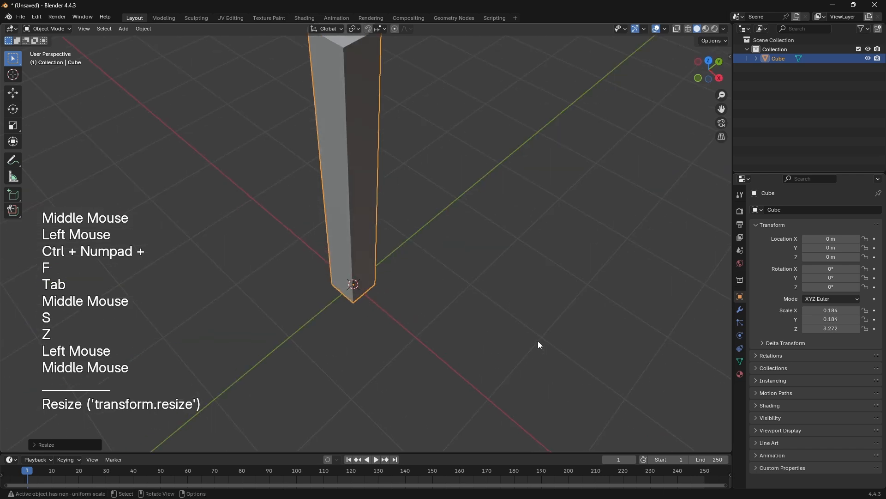
# - Scale the tall box down along the X axis into a thin plank and apply its object transforms
pyautogui.press('s')
pyautogui.press('x')
pyautogui.click(439, 298)
pyautogui.keyDown('shift'); pyautogui.moveTo(439, 298); pyautogui.dragTo(365, 304, button='middle'); pyautogui.keyUp('shift')
pyautogui.hotkey('ctrl', 'a')
pyautogui.click(387, 349)
pyautogui.hotkey('ctrl', 'a')
pyautogui.click(392, 342)
# - Open the modifier settings of the plank
pyautogui.keyDown('shift'); pyautogui.moveTo(560, 201); pyautogui.dragTo(633, 205, button='middle'); pyautogui.keyUp('shift')
pyautogui.click(740, 309)
pyautogui.keyDown('shift'); pyautogui.moveTo(554, 314); pyautogui.dragTo(563, 300, button='middle'); pyautogui.keyUp('shift')
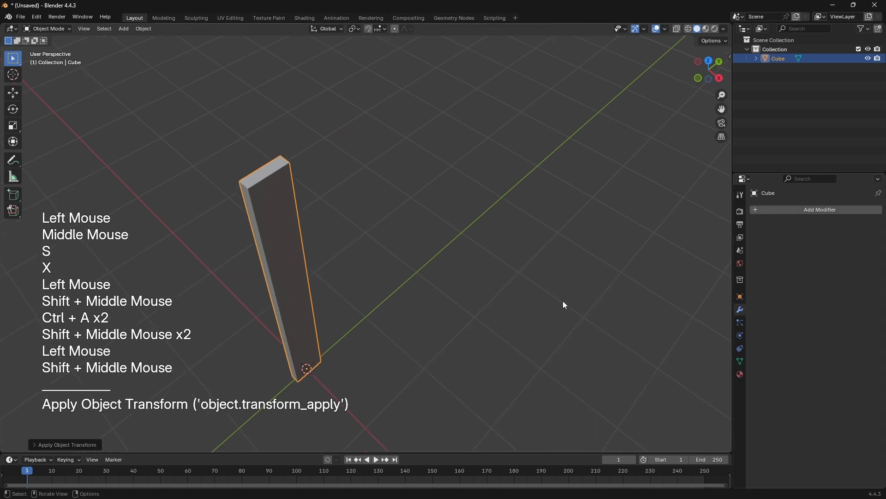
pyautogui.click(796, 207)
pyautogui.write('arra')
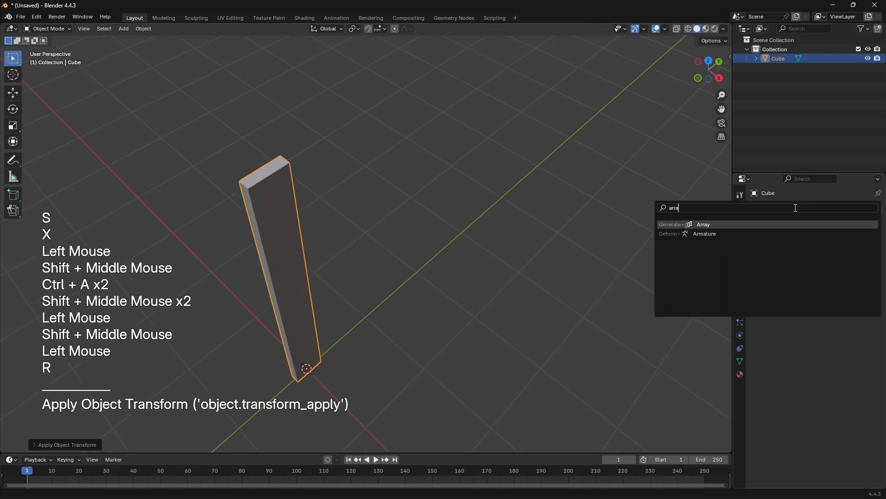
pyautogui.write('y')
pyautogui.press('Escape')
# - Add an Array modifier to the plank
pyautogui.click(793, 208)
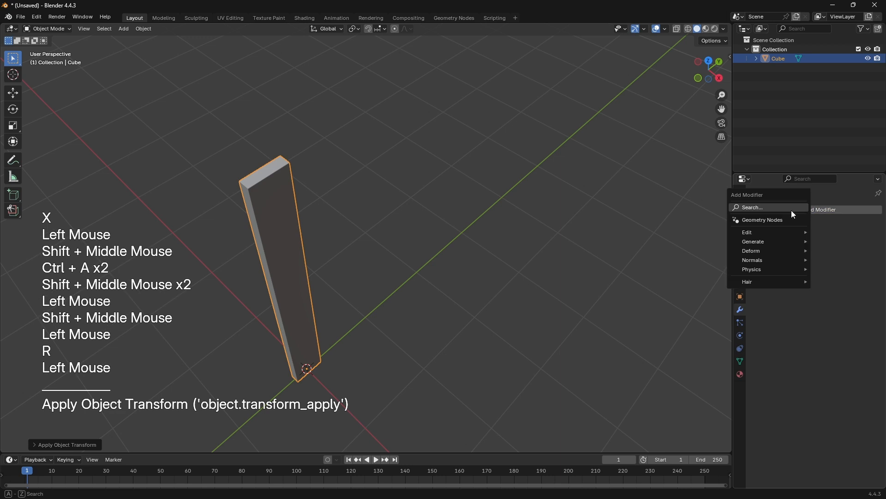
pyautogui.moveTo(764, 242)
pyautogui.click(688, 242)
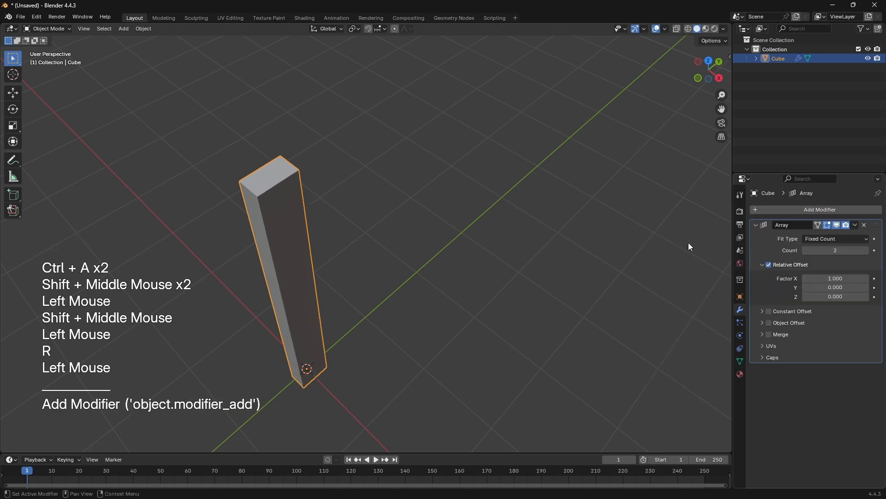
# - Examine the top end and full length of the arrayed plank
pyautogui.keyDown('shift'); pyautogui.moveTo(401, 295); pyautogui.dragTo(489, 280, button='middle'); pyautogui.keyUp('shift')
pyautogui.keyDown('shift'); pyautogui.moveTo(490, 279); pyautogui.dragTo(494, 278, button='middle'); pyautogui.keyUp('shift')
pyautogui.scroll(1, 378, 154)
pyautogui.keyDown('shift'); pyautogui.moveTo(377, 154); pyautogui.dragTo(395, 204, button='middle'); pyautogui.keyUp('shift')
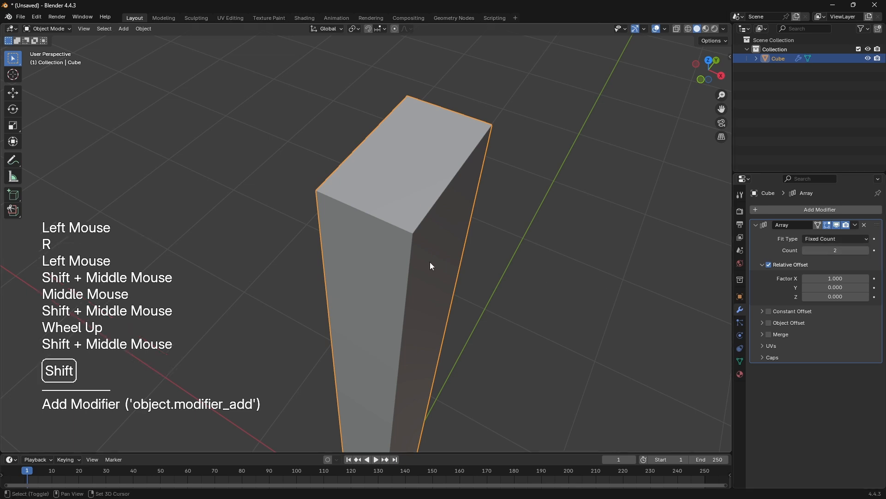
pyautogui.keyDown('shift'); pyautogui.moveTo(430, 262); pyautogui.dragTo(409, 247, button='middle'); pyautogui.keyUp('shift')
pyautogui.scroll(-2, 503, 241)
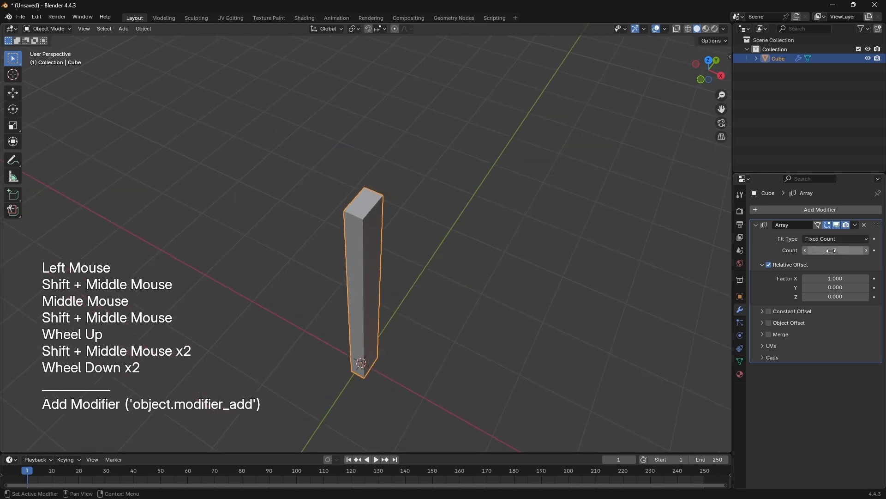
pyautogui.scroll(2, 395, 211)
pyautogui.keyDown('shift'); pyautogui.moveTo(530, 263); pyautogui.dragTo(541, 131, button='middle'); pyautogui.keyUp('shift')
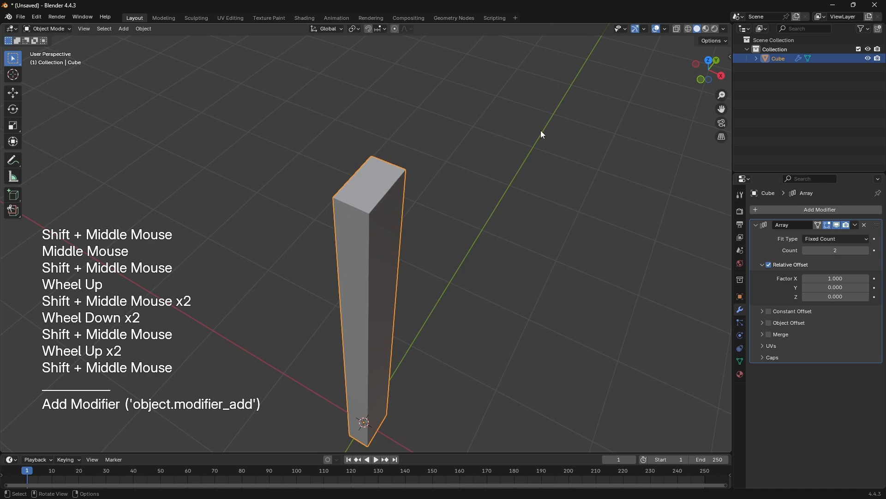
# - Show the mesh as wireframe in Edit Mode and focus on the plank's upper corner vertex where the two copies meet
pyautogui.press('Tab')
pyautogui.press('1')
pyautogui.press('z')
pyautogui.click(359, 205)
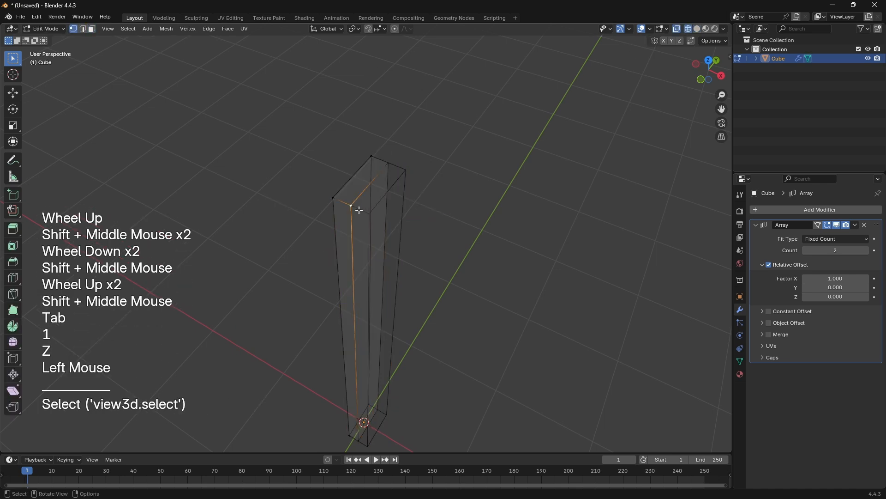
pyautogui.press('KP_Decimal')
pyautogui.press('Tab')
pyautogui.press('`')
pyautogui.press('Tab')
pyautogui.scroll(-6, 363, 217)
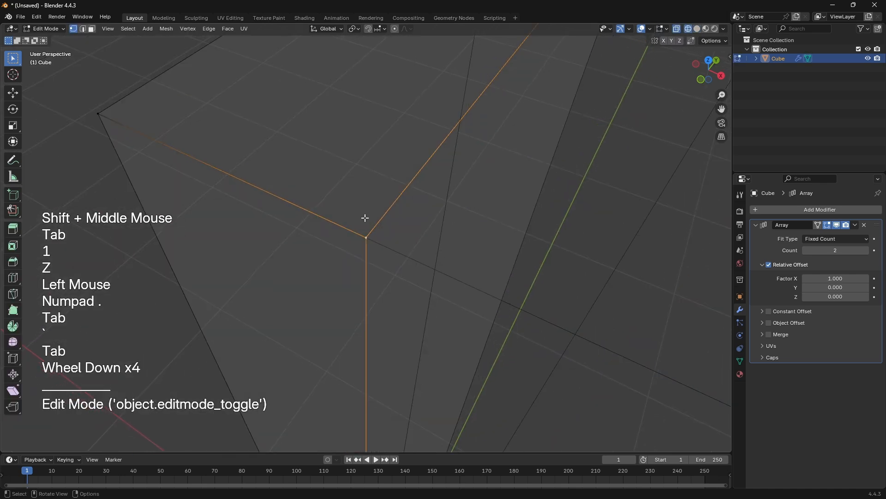
# - Select the whole source mesh to compare it with its array copy, and return to Object Mode
pyautogui.press('a')
pyautogui.moveTo(386, 147); pyautogui.dragTo(294, 215, button='middle')
pyautogui.keyDown('shift'); pyautogui.moveTo(295, 215); pyautogui.dragTo(284, 207, button='middle'); pyautogui.keyUp('shift')
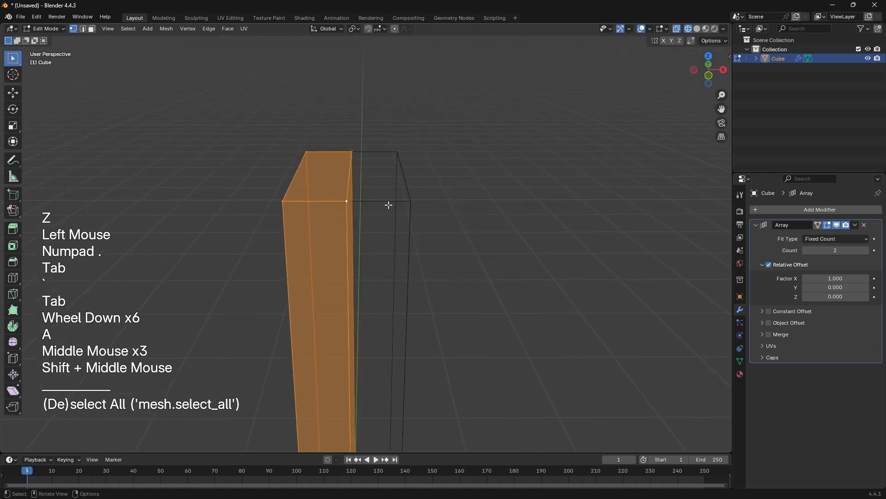
pyautogui.scroll(-1, 347, 179)
pyautogui.moveTo(348, 179); pyautogui.dragTo(565, 284, button='middle')
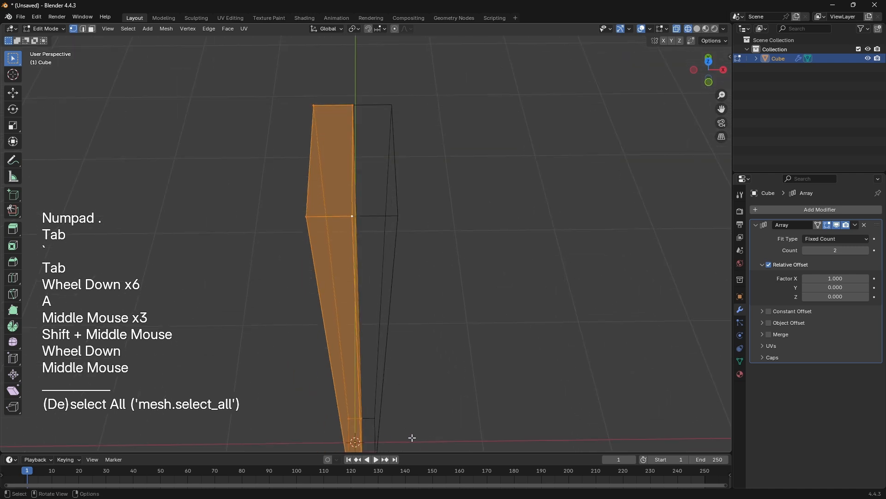
pyautogui.keyDown('shift'); pyautogui.moveTo(401, 413); pyautogui.dragTo(389, 351, button='middle'); pyautogui.keyUp('shift')
pyautogui.press('Tab')
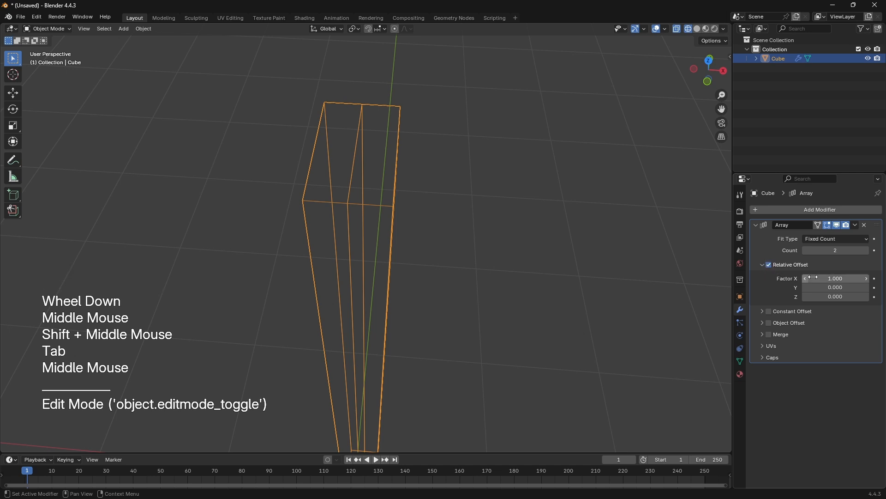
# - Expand the Constant Offset and Object Offset settings of the Array modifier
pyautogui.moveTo(278, 220); pyautogui.dragTo(285, 209, button='middle')
pyautogui.keyDown('shift'); pyautogui.moveTo(286, 209); pyautogui.dragTo(292, 197, button='middle'); pyautogui.keyUp('shift')
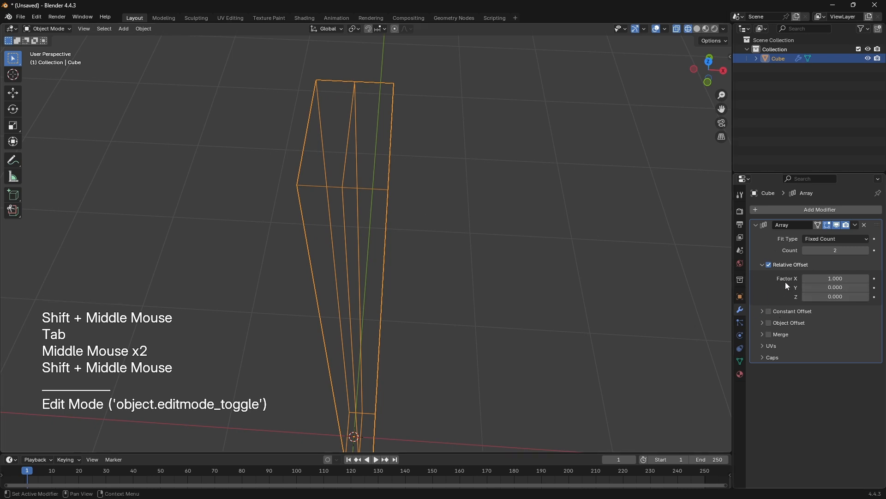
pyautogui.click(766, 311)
pyautogui.click(764, 360)
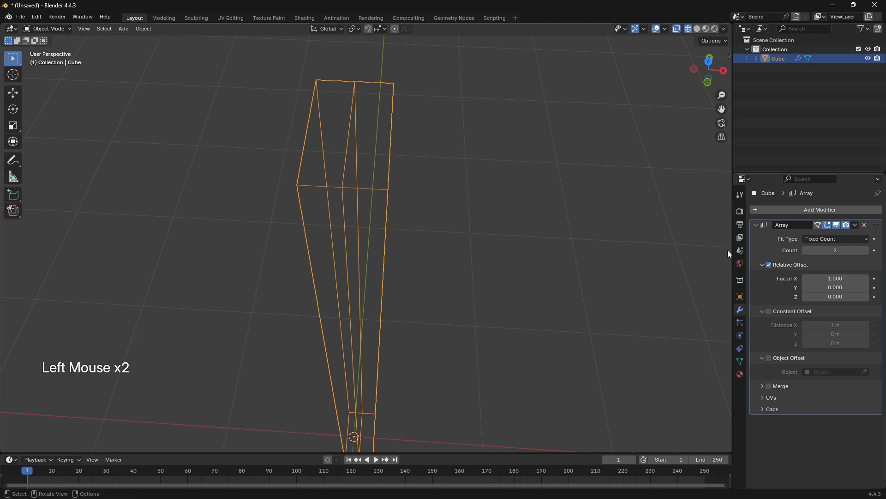
pyautogui.keyDown('shift'); pyautogui.moveTo(318, 211); pyautogui.dragTo(304, 202, button='middle'); pyautogui.keyUp('shift')
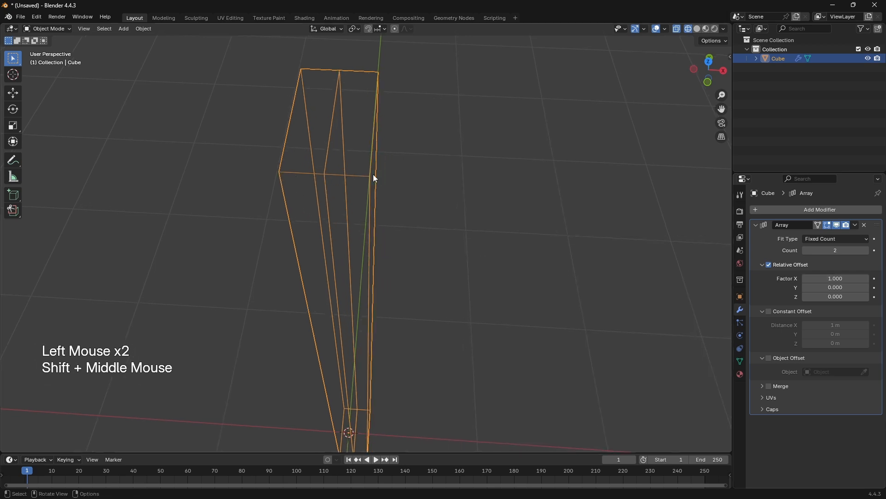
# - Set the array's relative offset X factor to 1.5 and switch the viewport back to solid shading
pyautogui.click(830, 278)
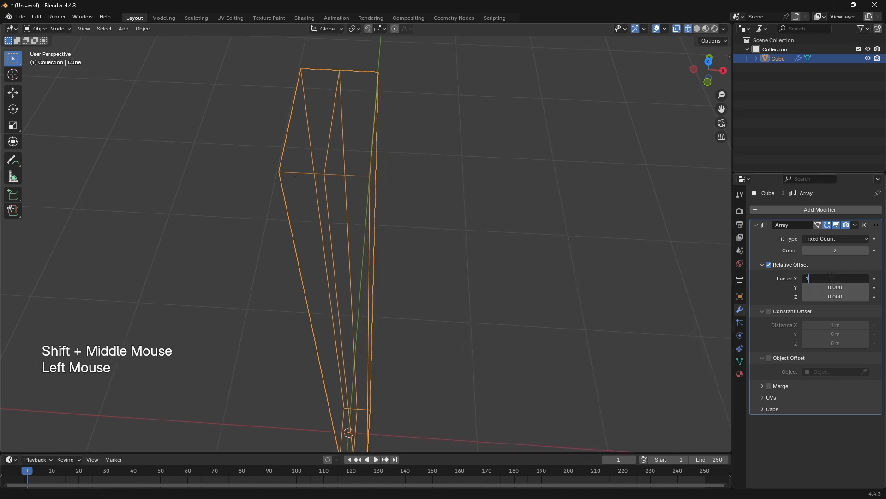
pyautogui.press('Return')
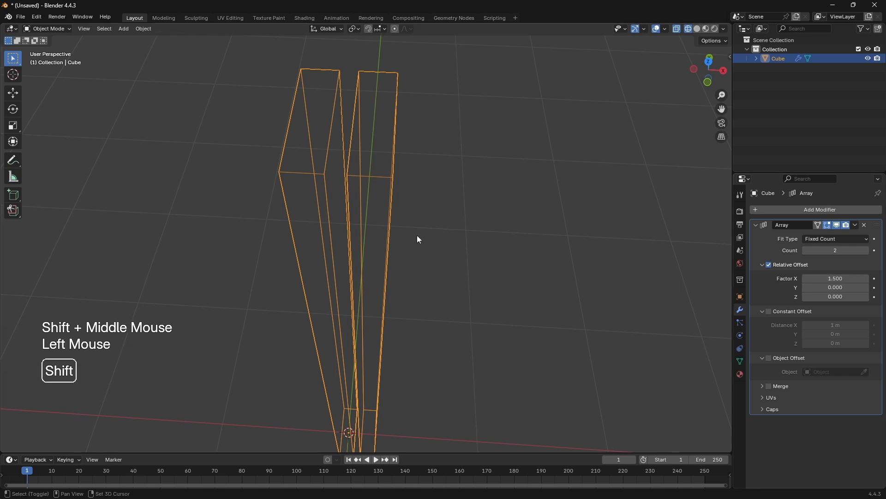
pyautogui.keyDown('shift'); pyautogui.moveTo(417, 235); pyautogui.dragTo(421, 232, button='middle'); pyautogui.keyUp('shift')
pyautogui.press('z')
pyautogui.moveTo(281, 196); pyautogui.dragTo(277, 159, button='middle')
pyautogui.moveTo(272, 157); pyautogui.dragTo(285, 182, button='middle')
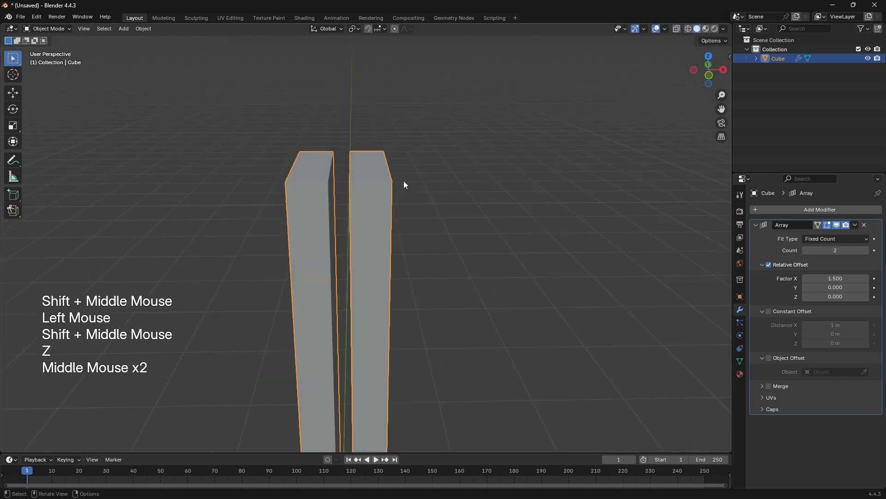
# - Raise the array count to 8 and check the row of planks from several angles
pyautogui.tripleClick(868, 252)
pyautogui.tripleClick(868, 252)
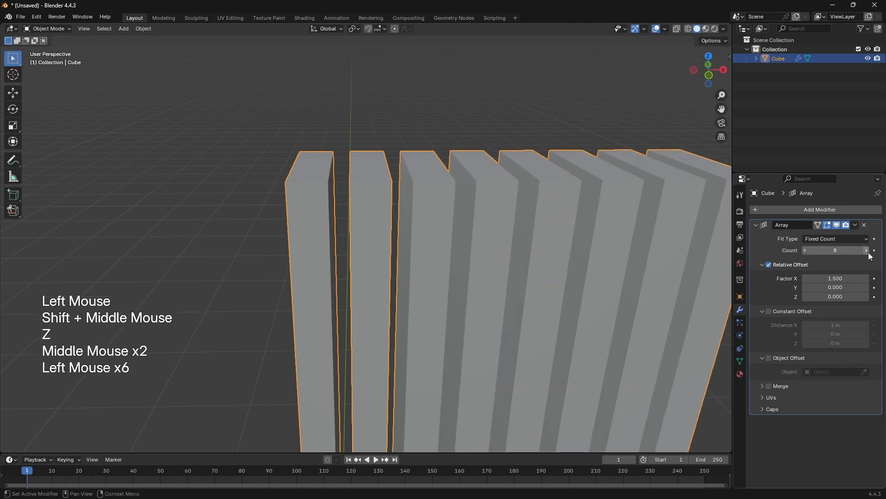
pyautogui.keyDown('shift'); pyautogui.moveTo(621, 210); pyautogui.dragTo(509, 202, button='middle'); pyautogui.keyUp('shift')
pyautogui.moveTo(510, 202); pyautogui.dragTo(562, 225, button='middle')
pyautogui.scroll(-1, 562, 225)
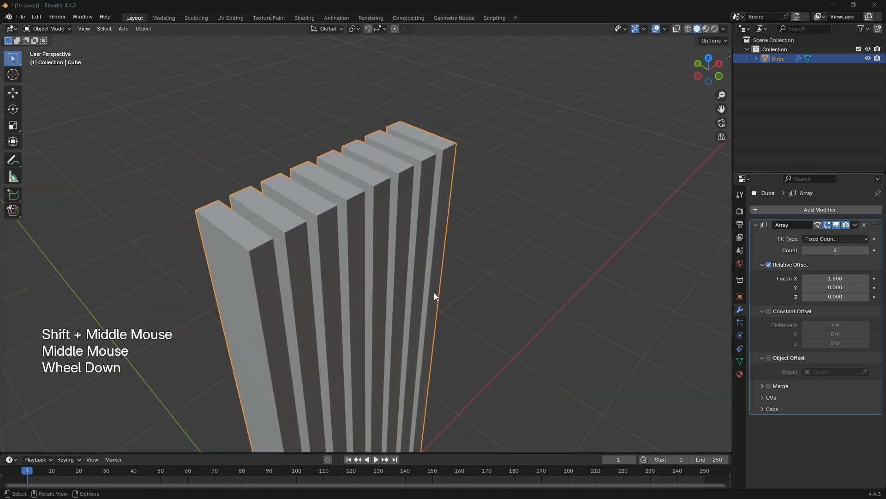
pyautogui.keyDown('shift'); pyautogui.moveTo(434, 295); pyautogui.dragTo(425, 256, button='middle'); pyautogui.keyUp('shift')
pyautogui.scroll(1, 425, 256)
pyautogui.moveTo(425, 256); pyautogui.dragTo(413, 266, button='middle')
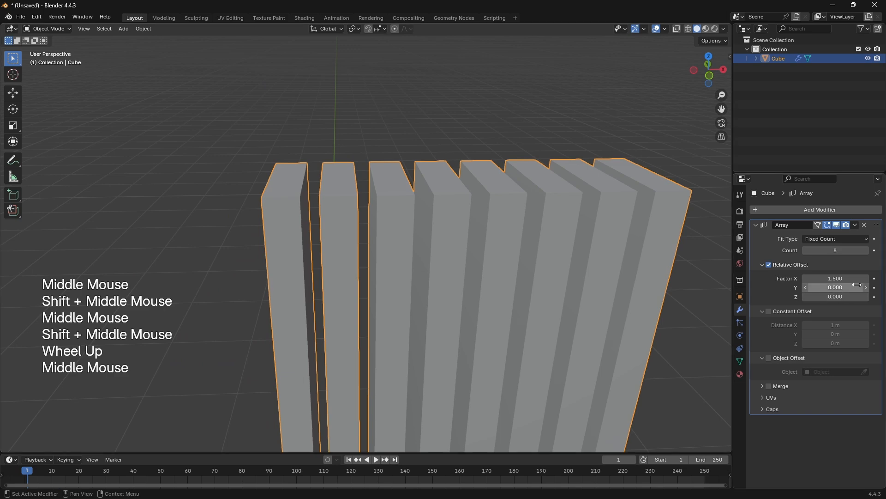
# - Extrude the top face of the first plank upward by about 0.06 m in Edit Mode
pyautogui.moveTo(323, 199); pyautogui.dragTo(326, 160, button='middle')
pyautogui.press('Tab')
pyautogui.press('3')
pyautogui.click(351, 207)
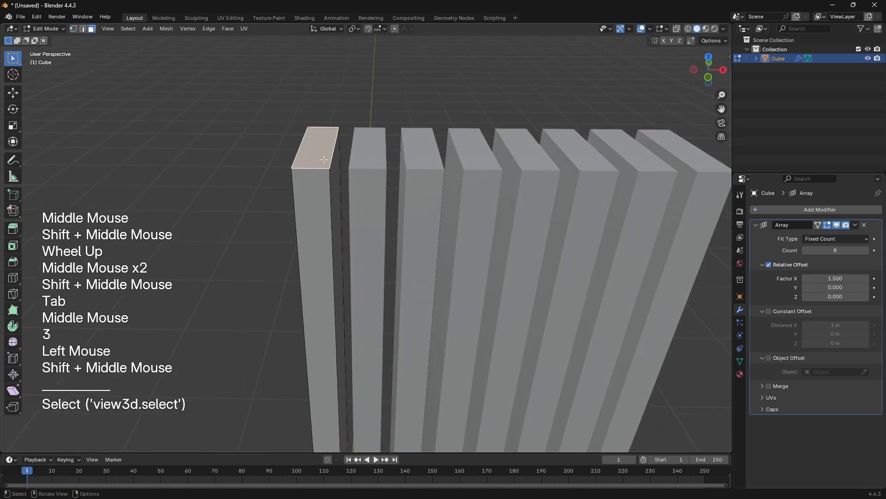
pyautogui.scroll(2, 317, 140)
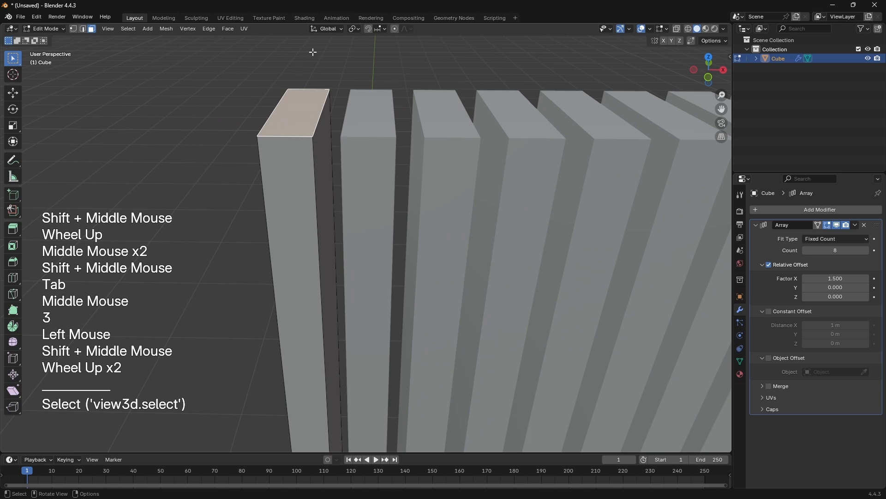
pyautogui.keyDown('shift'); pyautogui.moveTo(313, 52); pyautogui.dragTo(362, 178, button='middle'); pyautogui.keyUp('shift')
pyautogui.press('e')
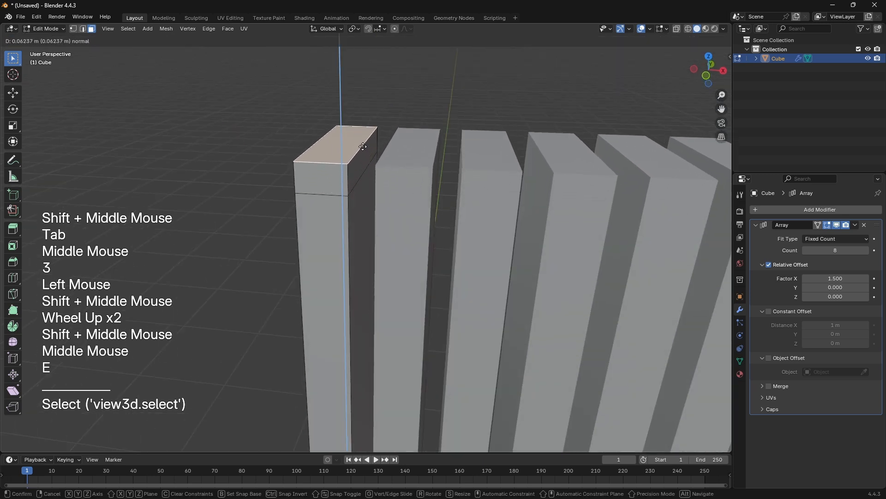
pyautogui.click(363, 146)
pyautogui.moveTo(363, 146); pyautogui.dragTo(357, 175, button='middle')
# - Extrude the side face of the new top block along X to form an overhanging lip
pyautogui.scroll(1, 356, 175)
pyautogui.moveTo(357, 175); pyautogui.dragTo(336, 171, button='middle')
pyautogui.click(352, 170)
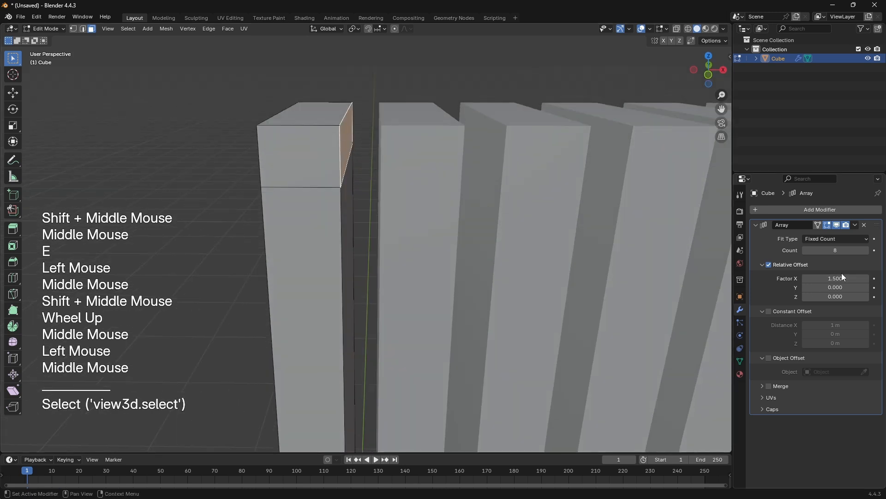
pyautogui.press('e')
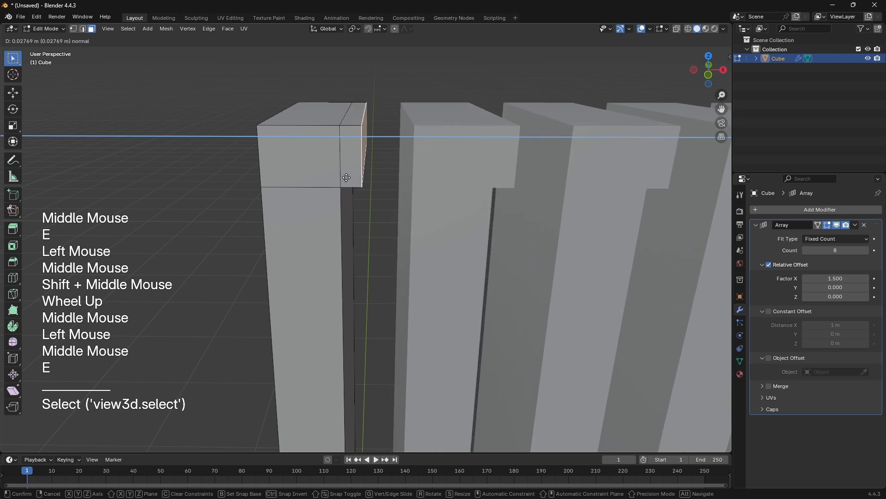
pyautogui.click(359, 178)
pyautogui.scroll(-1, 362, 174)
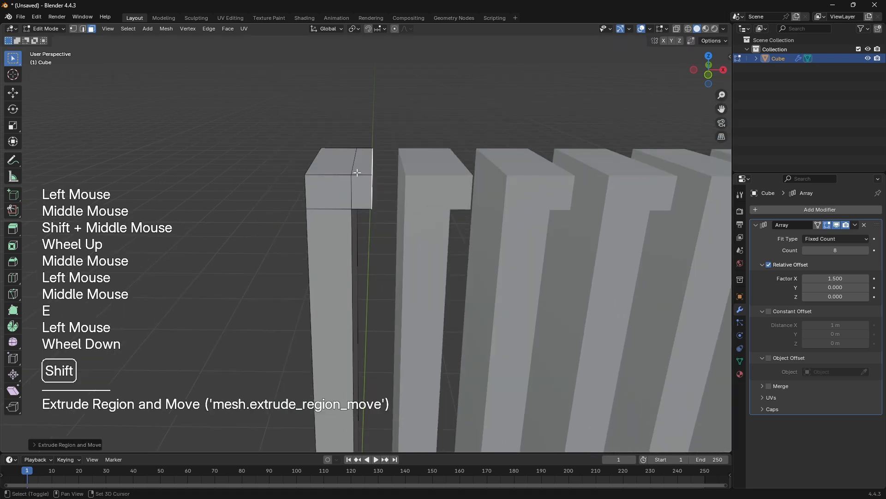
pyautogui.keyDown('shift'); pyautogui.moveTo(362, 174); pyautogui.dragTo(277, 145, button='middle'); pyautogui.keyUp('shift')
pyautogui.scroll(1, 276, 145)
pyautogui.press('1')
pyautogui.click(292, 158)
pyautogui.keyDown('shift'); pyautogui.click(372, 163); pyautogui.keyUp('shift')
pyautogui.moveTo(390, 123); pyautogui.dragTo(394, 151, button='middle')
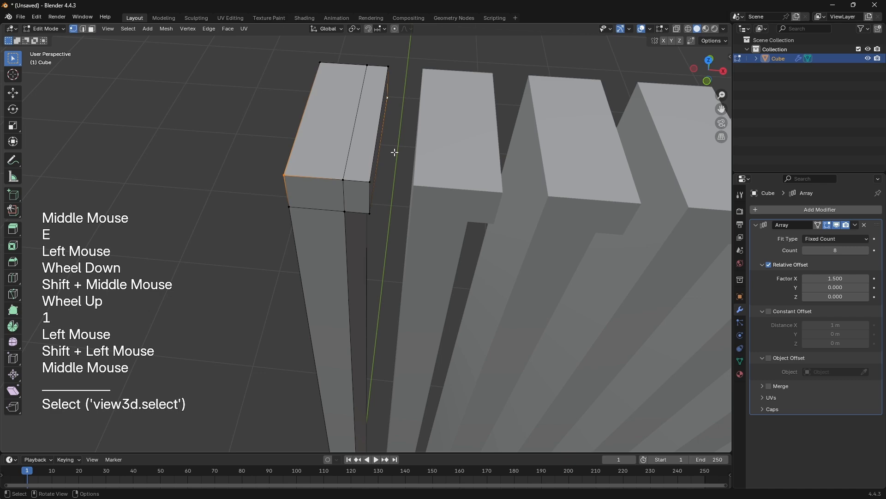
pyautogui.moveTo(293, 140); pyautogui.dragTo(387, 180, button='middle')
pyautogui.keyDown('shift'); pyautogui.moveTo(472, 170); pyautogui.dragTo(308, 170, button='middle'); pyautogui.keyUp('shift')
pyautogui.moveTo(304, 170); pyautogui.dragTo(415, 203, button='middle')
pyautogui.keyDown('shift'); pyautogui.moveTo(416, 204); pyautogui.dragTo(425, 222, button='middle'); pyautogui.keyUp('shift')
pyautogui.hotkey('ctrl', 'z')
pyautogui.hotkey('ctrl', 'z')
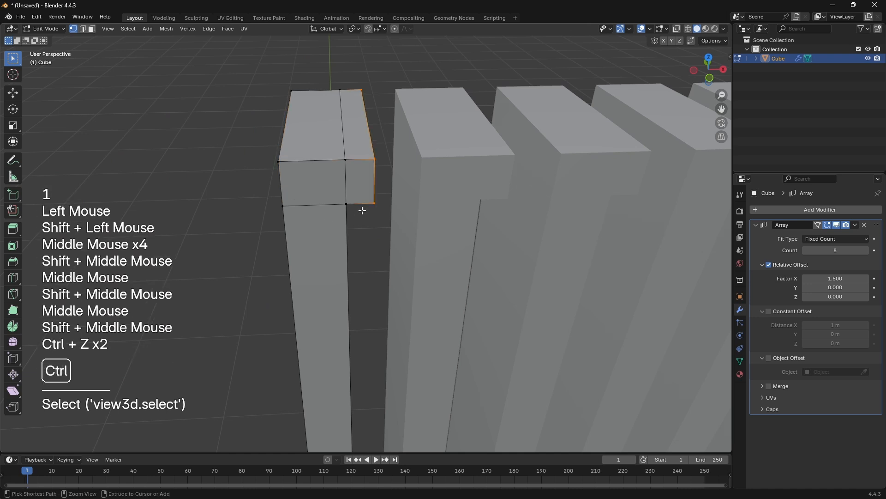
pyautogui.hotkey('ctrl', 'z')
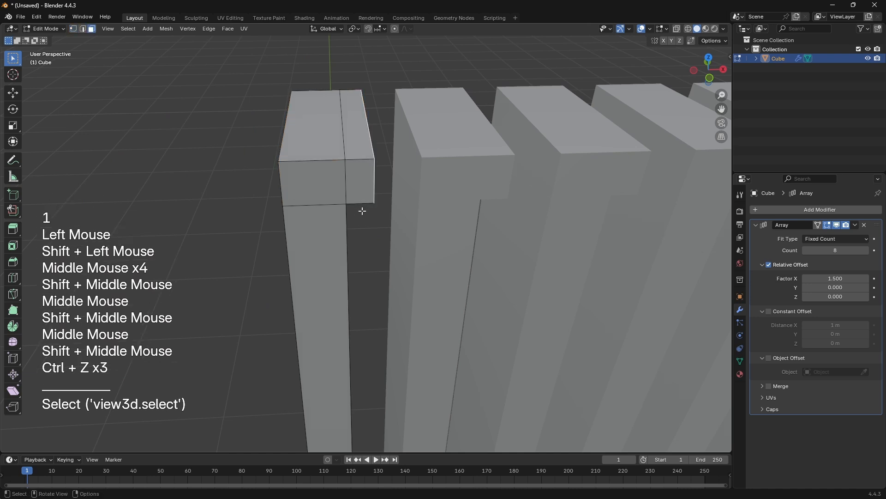
# - Switch the array from relative to constant offset with an X distance of 0.21 m
pyautogui.click(768, 265)
pyautogui.click(769, 312)
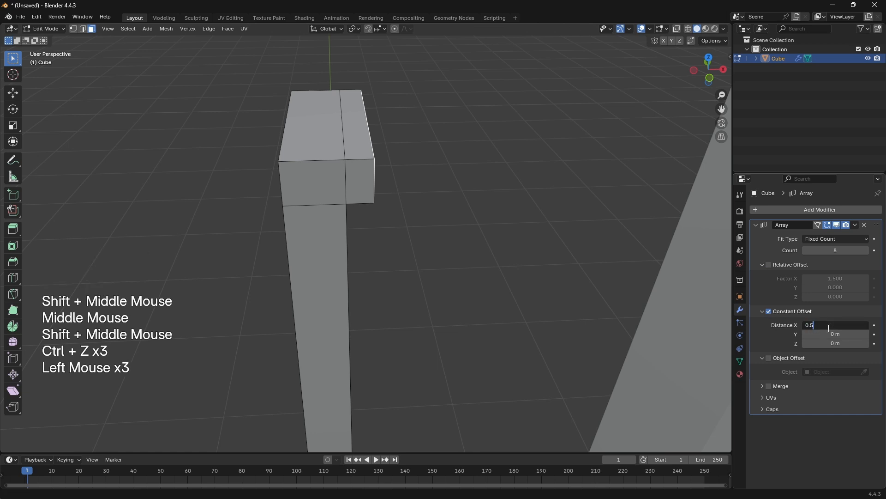
pyautogui.press('Return')
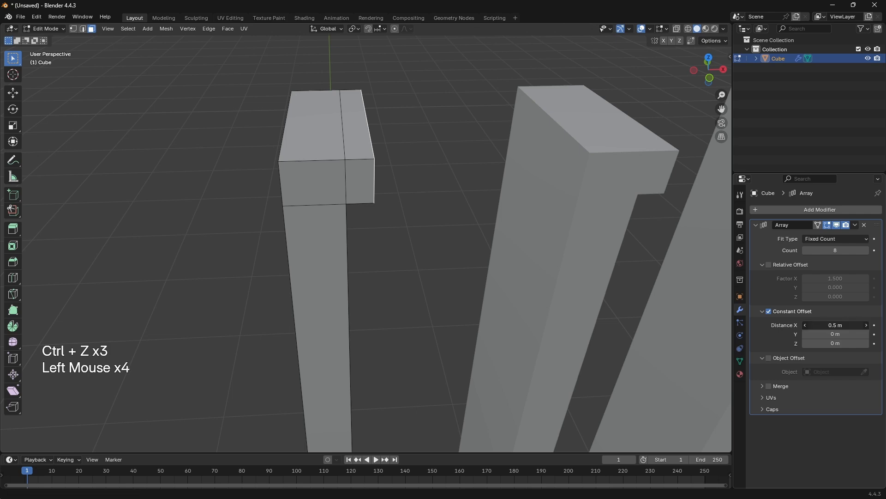
pyautogui.moveTo(836, 325)
pyautogui.keyDown('shift'); pyautogui.mouseDown()
pyautogui.moveTo(799, 325)
pyautogui.moveTo(847, 324)
pyautogui.mouseUp(); pyautogui.keyUp('shift')
pyautogui.scroll(-3, 462, 222)
pyautogui.moveTo(457, 221); pyautogui.dragTo(492, 220, button='middle')
pyautogui.moveTo(471, 248); pyautogui.dragTo(441, 247, button='middle')
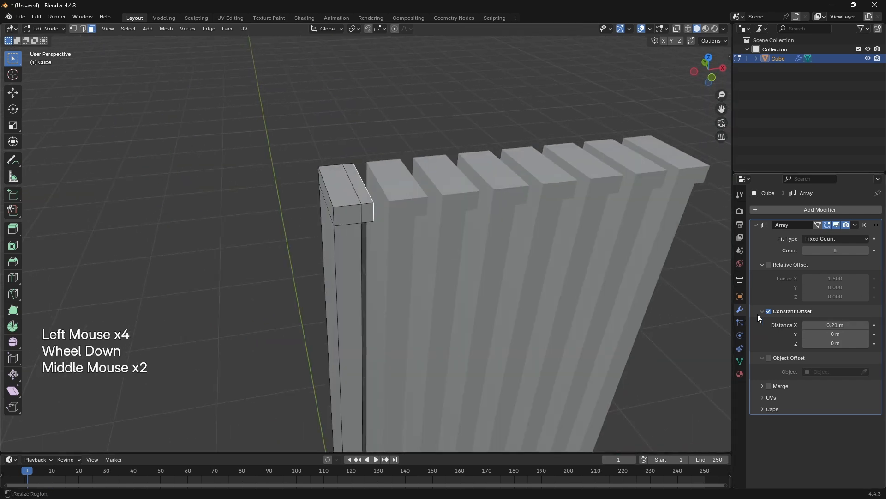
# - Move the end face of the overhanging lip along the X axis to adjust the lip's length
pyautogui.scroll(1, 402, 217)
pyautogui.moveTo(725, 307); pyautogui.dragTo(396, 211, button='middle')
pyautogui.press('g')
pyautogui.press('y')
pyautogui.press('x')
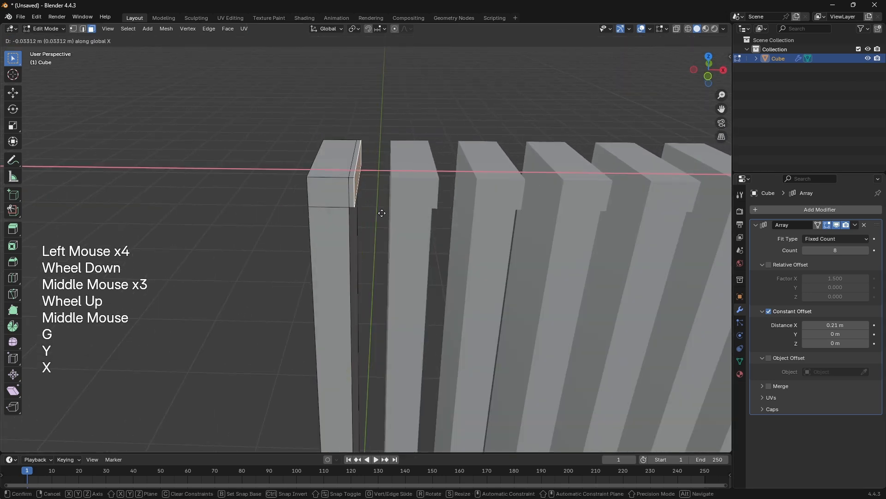
pyautogui.press('shift')
pyautogui.keyDown('shift'); pyautogui.click(496, 224); pyautogui.keyUp('shift')
pyautogui.press('3')
pyautogui.click(337, 167)
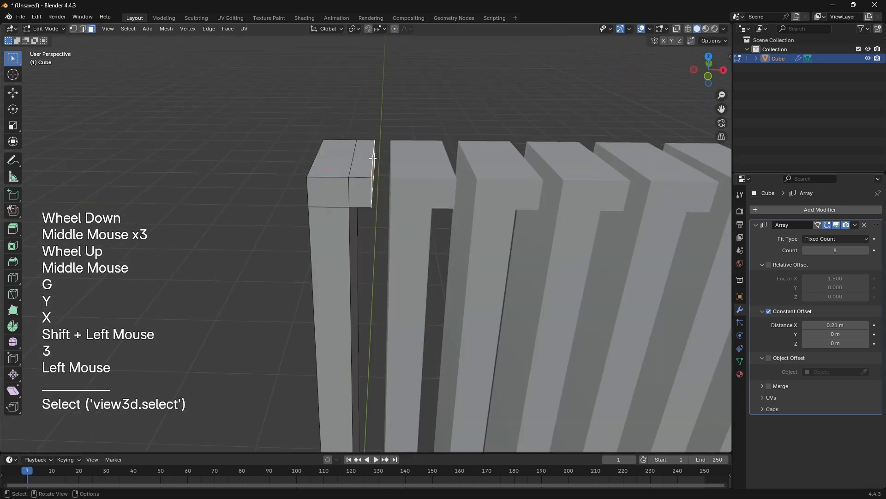
# - Extrude both top faces of the first plank's head upward to make the head taller
pyautogui.click(337, 166)
pyautogui.keyDown('shift'); pyautogui.click(337, 166); pyautogui.keyUp('shift')
pyautogui.press('e')
pyautogui.click(326, 131)
# - Extrude the four front faces of the first plank's head outward along Y to form a projecting block
pyautogui.click(328, 161)
pyautogui.keyDown('shift'); pyautogui.click(340, 190); pyautogui.keyUp('shift')
pyautogui.keyDown('shift'); pyautogui.click(361, 188); pyautogui.keyUp('shift')
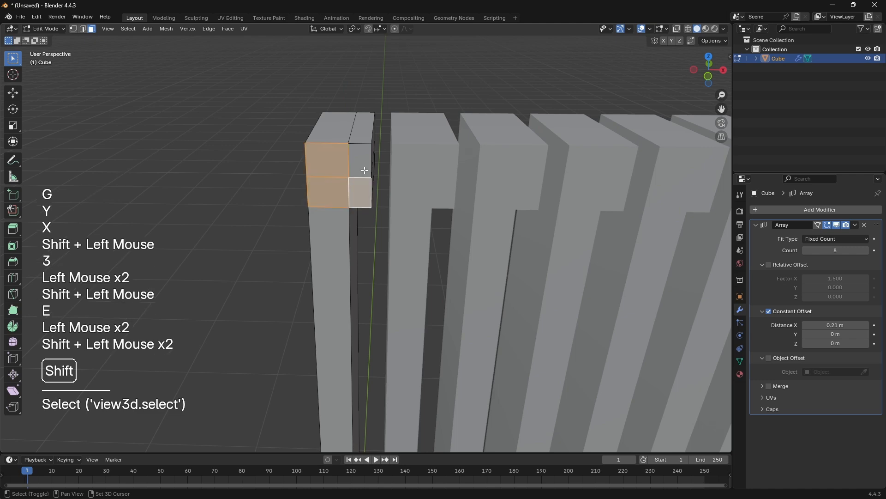
pyautogui.keyDown('shift'); pyautogui.click(364, 167); pyautogui.keyUp('shift')
pyautogui.moveTo(364, 167); pyautogui.dragTo(321, 205, button='middle')
pyautogui.click(321, 205)
pyautogui.press('Tab')
pyautogui.scroll(-1, 322, 253)
pyautogui.moveTo(322, 254); pyautogui.dragTo(273, 180, button='middle')
# - Set the array's constant Y offset to 0.063 m
pyautogui.press('Tab')
pyautogui.keyDown('shift'); pyautogui.moveTo(389, 220); pyautogui.dragTo(577, 231, button='middle'); pyautogui.keyUp('shift')
pyautogui.scroll(-1, 577, 231)
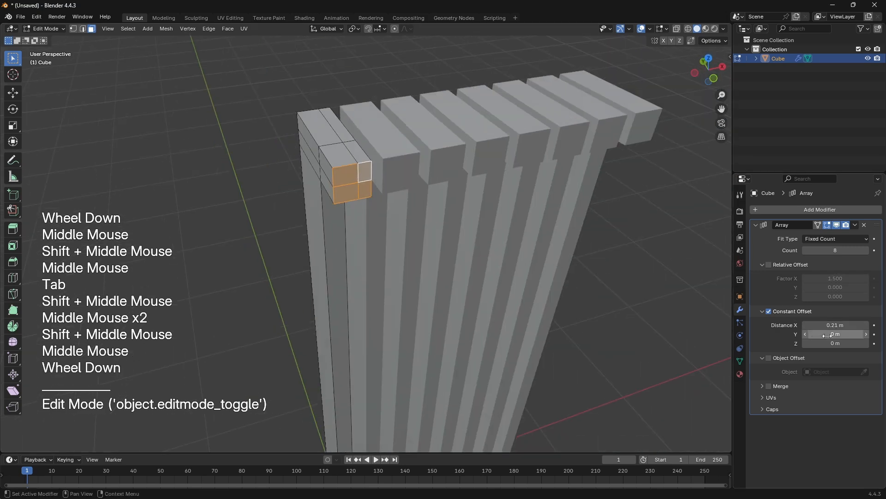
pyautogui.keyDown('shift'); pyautogui.moveTo(827, 335); pyautogui.dragTo(845, 335); pyautogui.keyUp('shift')
pyautogui.hotkey('ctrl', 'z')
pyautogui.moveTo(644, 323); pyautogui.dragTo(876, 343, button='middle')
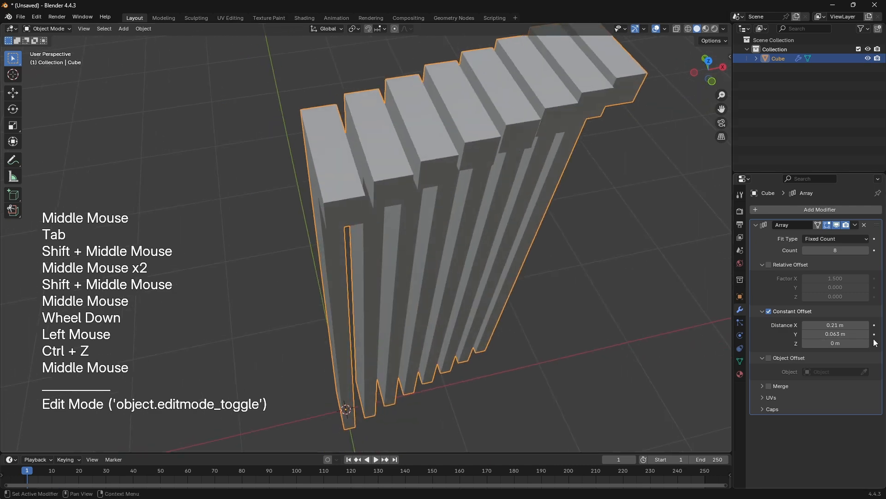
# - Set the array's constant offset to 0.5 m in X and -10 cm in Y
pyautogui.keyDown('shift'); pyautogui.moveTo(836, 326); pyautogui.dragTo(847, 326); pyautogui.keyUp('shift')
pyautogui.click(826, 326)
pyautogui.write('0.5')
pyautogui.press('Return')
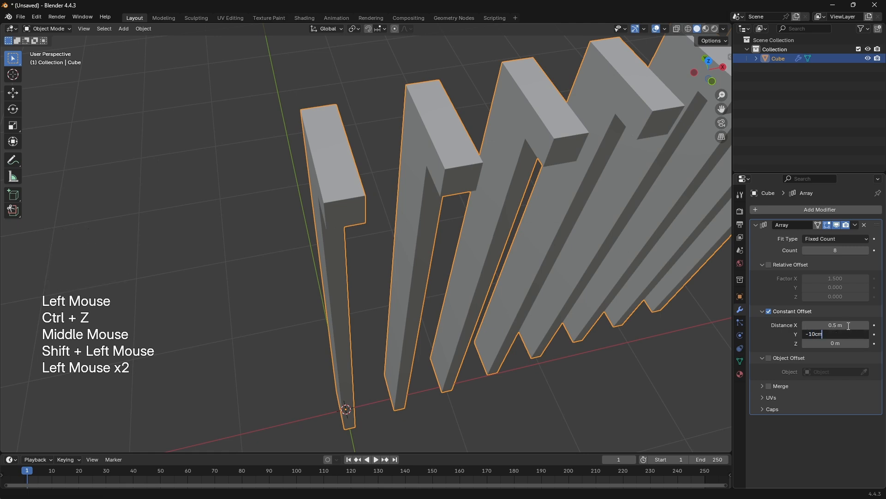
pyautogui.press('Return')
# - Examine the staggered row of planks from above and from the side to see how the constant offset shifts each copy
pyautogui.scroll(-3, 455, 255)
pyautogui.moveTo(455, 256); pyautogui.dragTo(389, 365, button='middle')
pyautogui.press('KP_7')
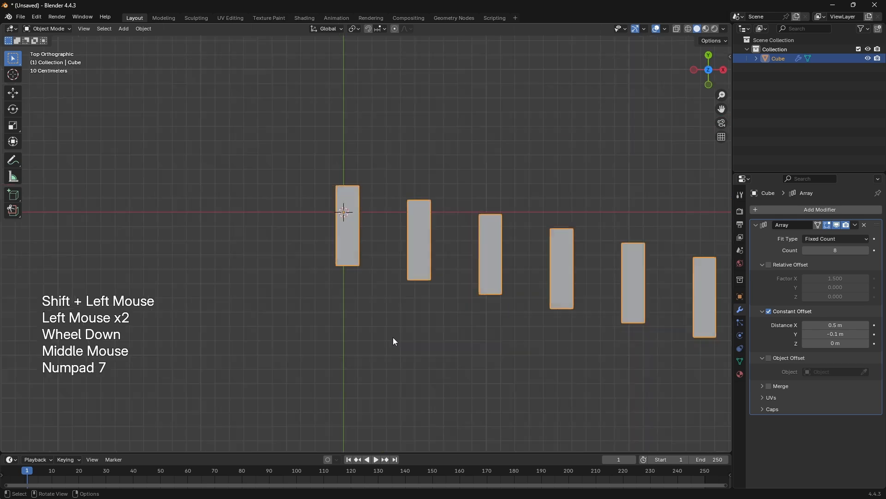
pyautogui.keyDown('shift'); pyautogui.moveTo(354, 191); pyautogui.dragTo(305, 199, button='middle'); pyautogui.keyUp('shift')
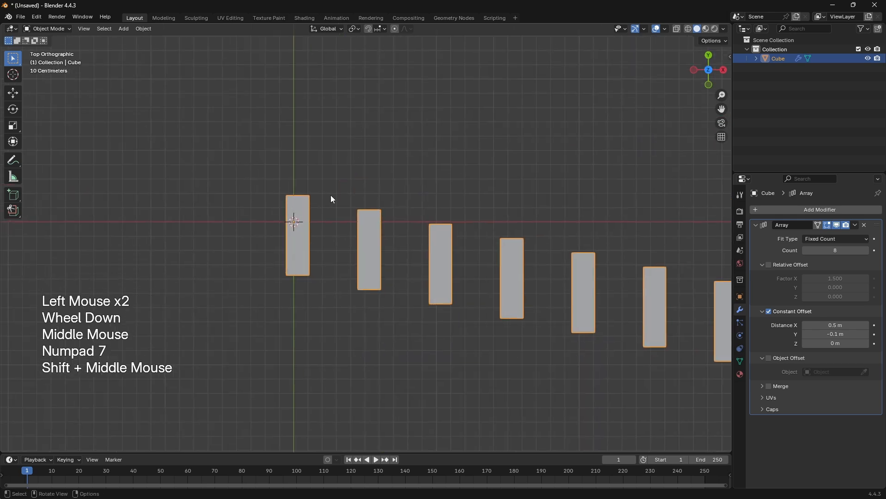
pyautogui.keyDown('shift'); pyautogui.moveTo(350, 213); pyautogui.dragTo(377, 314, button='middle'); pyautogui.keyUp('shift')
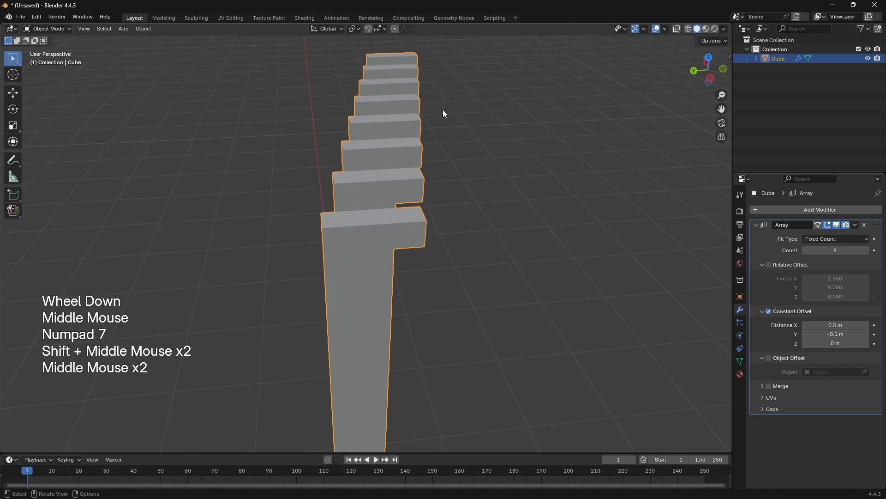
pyautogui.scroll(-2, 444, 114)
pyautogui.moveTo(444, 114); pyautogui.dragTo(373, 249, button='middle')
pyautogui.keyDown('shift'); pyautogui.moveTo(585, 96); pyautogui.dragTo(508, 171, button='middle'); pyautogui.keyUp('shift')
pyautogui.keyDown('alt'); pyautogui.moveTo(508, 171); pyautogui.dragTo(388, 262, button='middle'); pyautogui.keyUp('alt')
# - Select the plank's entire mesh in Edit Mode and rotate it by 90 degrees
pyautogui.press('Tab')
pyautogui.press('a')
pyautogui.press('r')
pyautogui.press('KP_9')
pyautogui.press('KP_0')
pyautogui.press('KP_Enter')
# - Delete the selected plank geometry and add a cube mesh in its place within the same object
pyautogui.press('x')
pyautogui.click(539, 260)
pyautogui.hotkey('shift', 'a')
pyautogui.click(533, 270)
# - Scale the new cube down uniformly, then shrink it along X and Z into a low, narrow step block
pyautogui.press('s')
pyautogui.click(457, 309)
pyautogui.press('s')
pyautogui.press('x')
pyautogui.press('y')
pyautogui.press('x')
pyautogui.click(390, 317)
pyautogui.press('s')
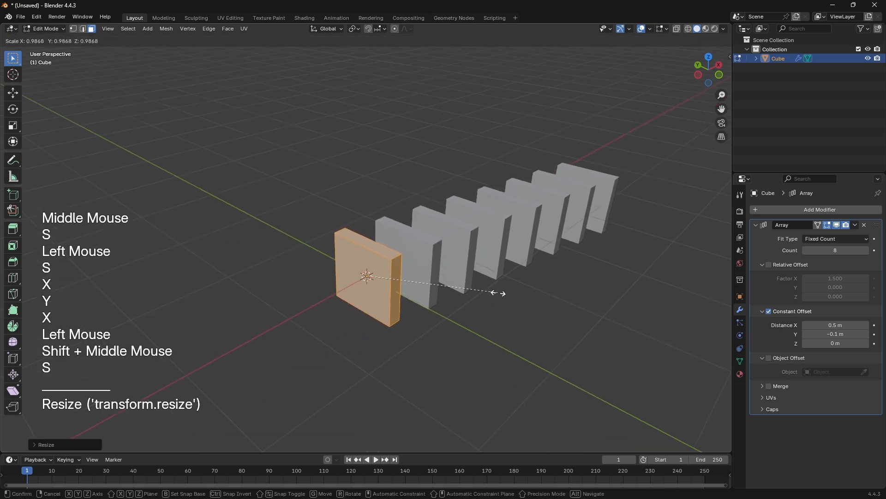
pyautogui.press('z')
pyautogui.click(477, 291)
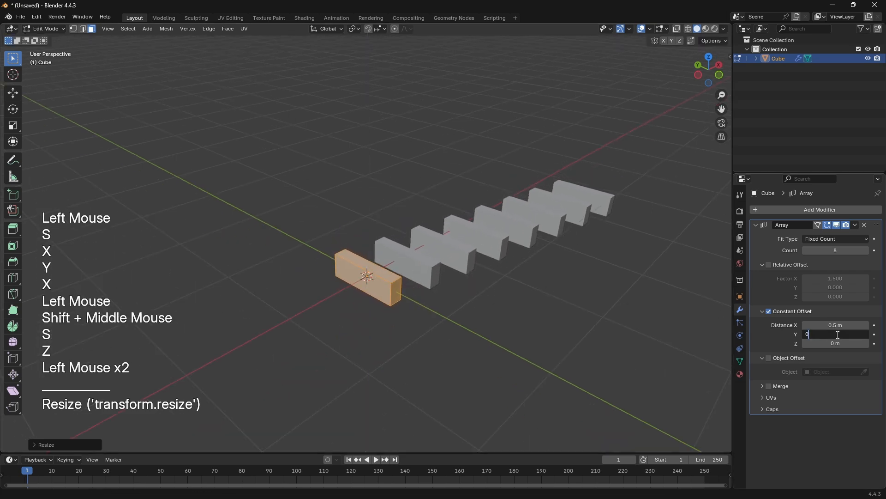
# - Set the array's constant offset to 0.181 m in X, 0 m in Y and 0.199 m in Z, and leave Edit Mode
pyautogui.press('Return')
pyautogui.keyDown('shift'); pyautogui.moveTo(837, 343); pyautogui.dragTo(854, 344); pyautogui.keyUp('shift')
pyautogui.keyDown('alt'); pyautogui.moveTo(614, 297); pyautogui.dragTo(545, 293, button='middle'); pyautogui.keyUp('alt')
pyautogui.keyDown('alt'); pyautogui.moveTo(531, 291); pyautogui.dragTo(587, 297, button='middle'); pyautogui.keyUp('alt')
pyautogui.keyDown('shift'); pyautogui.moveTo(836, 325); pyautogui.dragTo(820, 325); pyautogui.keyUp('shift')
pyautogui.press('Tab')
# - Inspect the staircase formed by the arrayed step blocks from several angles
pyautogui.scroll(-1, 482, 212)
pyautogui.moveTo(480, 211); pyautogui.dragTo(342, 231, button='middle')
pyautogui.scroll(2, 304, 241)
pyautogui.keyDown('shift'); pyautogui.moveTo(342, 230); pyautogui.dragTo(369, 223, button='middle'); pyautogui.keyUp('shift')
pyautogui.press('Tab')
pyautogui.press('Tab')
pyautogui.keyDown('shift'); pyautogui.moveTo(434, 251); pyautogui.dragTo(441, 242, button='middle'); pyautogui.keyUp('shift')
pyautogui.moveTo(441, 242); pyautogui.dragTo(376, 226, button='middle')
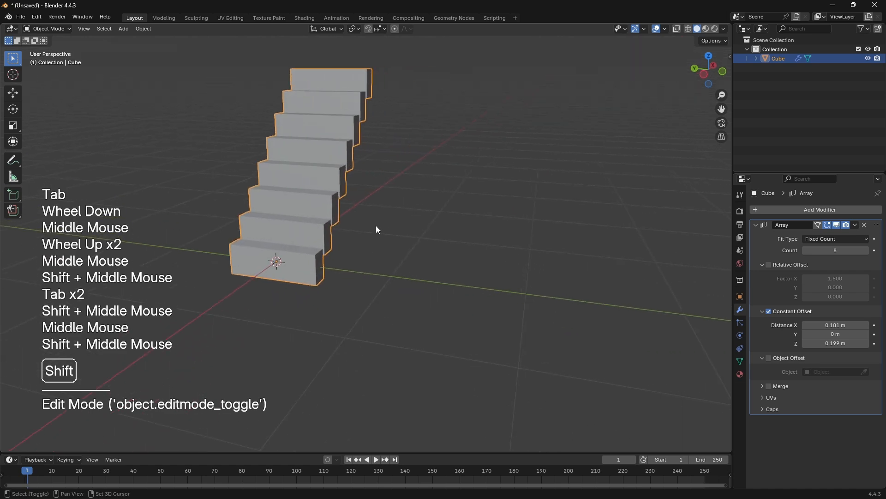
# - Make a linked duplicate of the staircase beside it along Y and remove the duplicate's Array modifier
pyautogui.hotkey('alt', 'd')
pyautogui.press('x')
pyautogui.press('y')
pyautogui.click(536, 274)
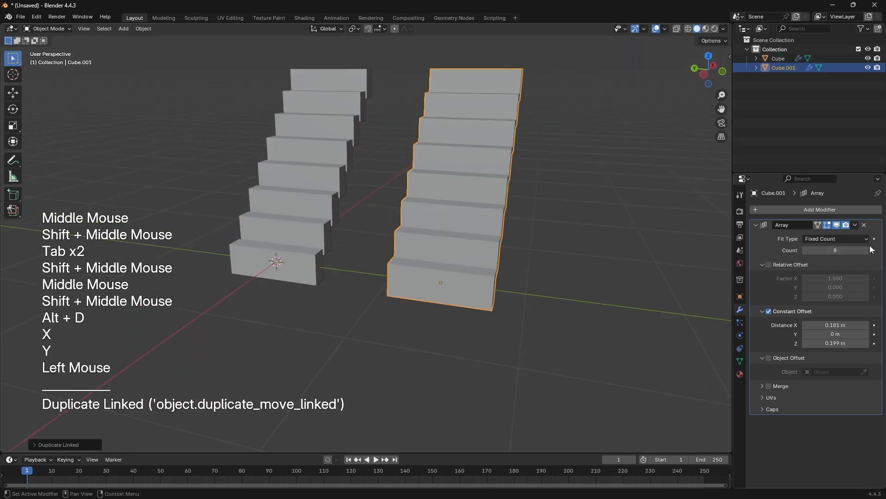
pyautogui.click(864, 225)
# - Duplicate the single step three times in front view, placing each copy higher along the stair diagonal
pyautogui.keyDown('alt'); pyautogui.moveTo(418, 245); pyautogui.dragTo(422, 246, button='middle'); pyautogui.keyUp('alt')
pyautogui.scroll(2, 401, 259)
pyautogui.hotkey('shift', 'd')
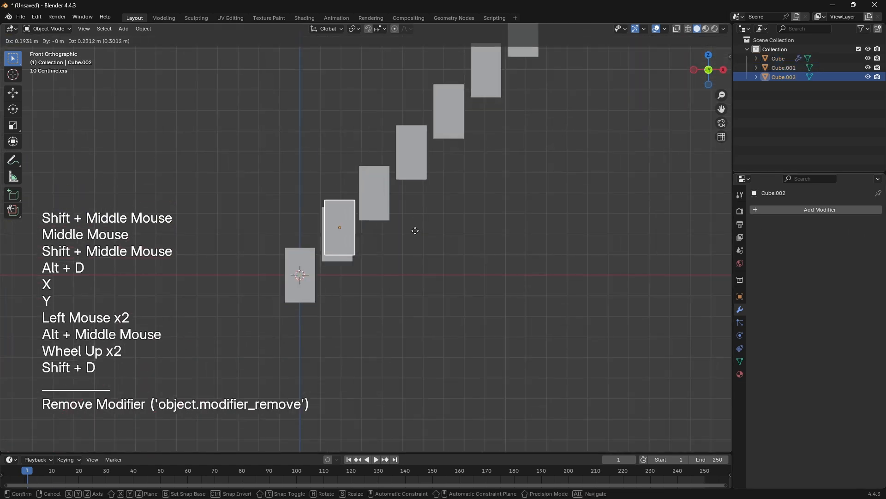
pyautogui.click(418, 230)
pyautogui.hotkey('shift', 'd')
pyautogui.click(454, 193)
pyautogui.hotkey('shift', 'd')
pyautogui.click(467, 164)
# - Delete the three hand-placed step copies, keeping only the lowest separate step
pyautogui.scroll(-1, 467, 164)
pyautogui.moveTo(466, 163); pyautogui.dragTo(521, 228, button='middle')
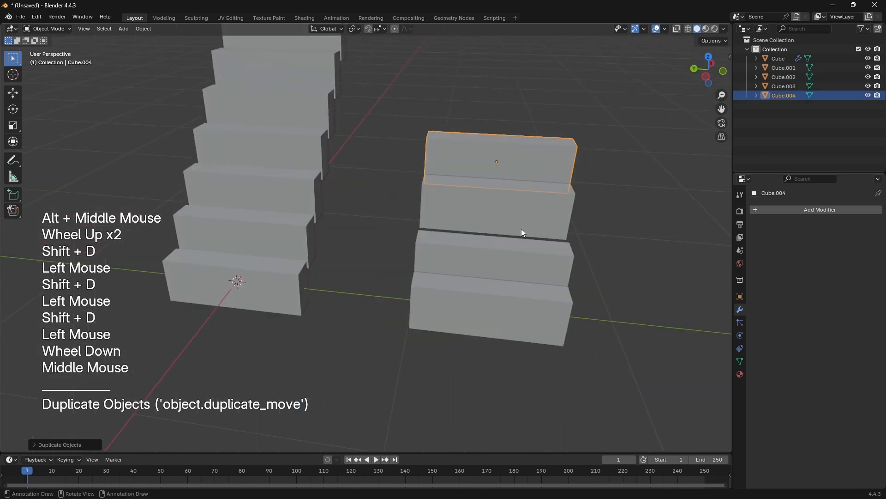
pyautogui.keyDown('shift'); pyautogui.click(505, 208); pyautogui.keyUp('shift')
pyautogui.keyDown('shift'); pyautogui.click(467, 258); pyautogui.keyUp('shift')
pyautogui.press('x')
pyautogui.click(466, 261)
# - Duplicate the separate step up to the second stair position in front view and repeat that duplication six times
pyautogui.keyDown('alt'); pyautogui.moveTo(526, 318); pyautogui.dragTo(333, 281, button='middle'); pyautogui.keyUp('alt')
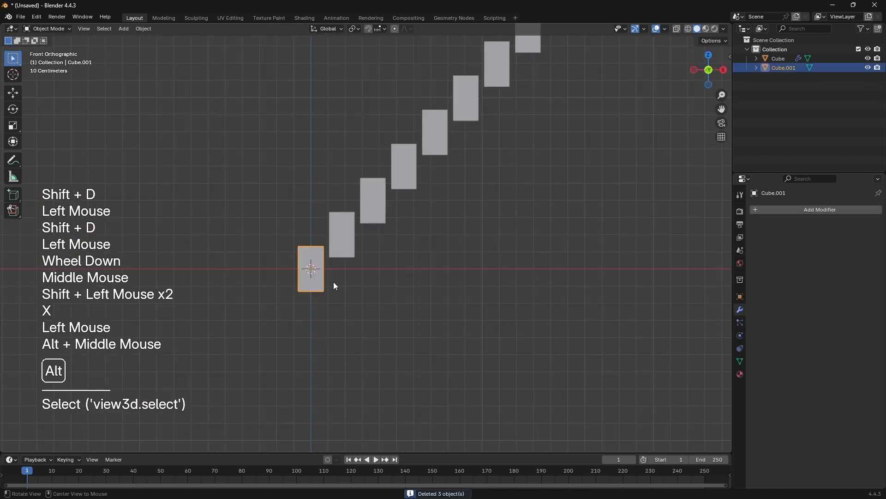
pyautogui.hotkey('shift', 'd')
pyautogui.click(375, 238)
pyautogui.hotkey('shift', 'r')
pyautogui.hotkey('shift', 'r')
pyautogui.hotkey('shift', 'r')
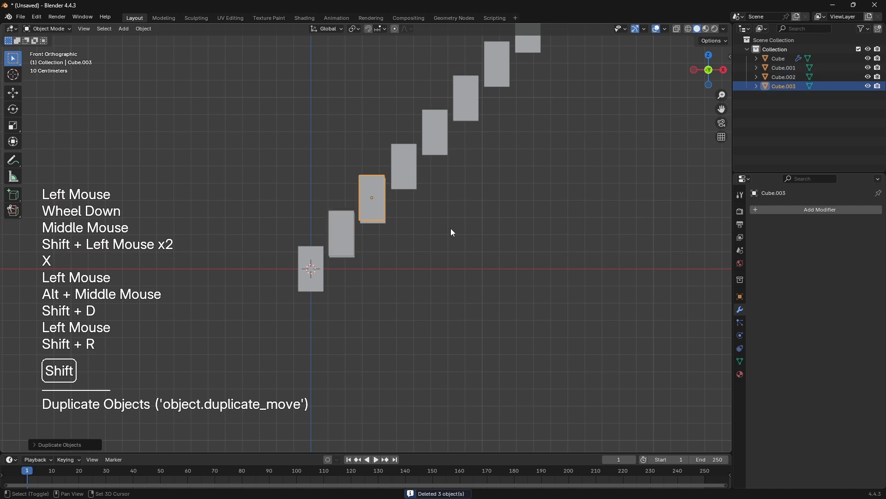
pyautogui.hotkey('shift', 'r')
pyautogui.hotkey('shift', 'r')
pyautogui.hotkey('shift', 'r')
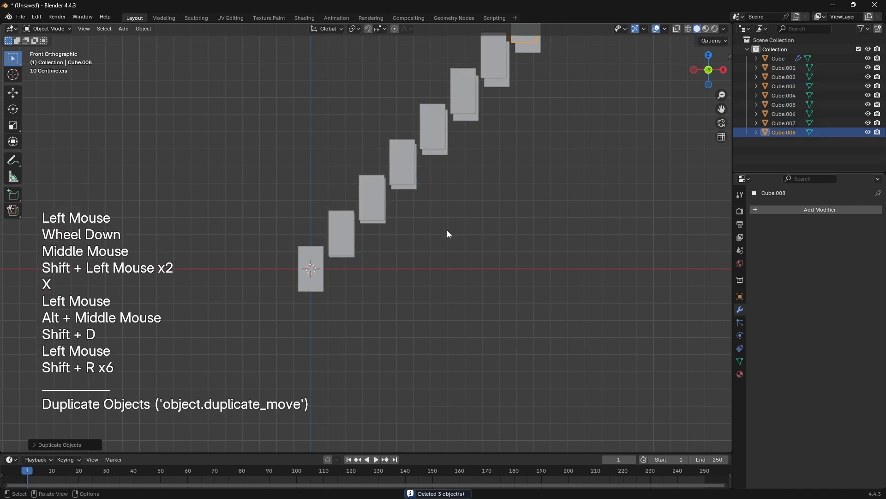
# - Try extruding a face of one separate step in Edit Mode, then undo it and return to Object Mode
pyautogui.moveTo(447, 230); pyautogui.dragTo(423, 348, button='middle')
pyautogui.click(413, 301)
pyautogui.middleClick(413, 301)
pyautogui.press('Tab')
pyautogui.press('3')
pyautogui.click(413, 301)
pyautogui.press('e')
pyautogui.click(389, 330)
pyautogui.scroll(-1, 390, 331)
pyautogui.hotkey('ctrl', 'z')
pyautogui.press('Tab')
# - Select the seven separate step copies above the lowest one by adding them to the selection one by one
pyautogui.moveTo(511, 56); pyautogui.dragTo(517, 166)
pyautogui.moveTo(517, 166); pyautogui.dragTo(463, 291, button='middle')
pyautogui.click(462, 261)
pyautogui.keyDown('shift'); pyautogui.click(463, 232); pyautogui.keyUp('shift')
pyautogui.keyDown('shift'); pyautogui.click(463, 232); pyautogui.keyUp('shift')
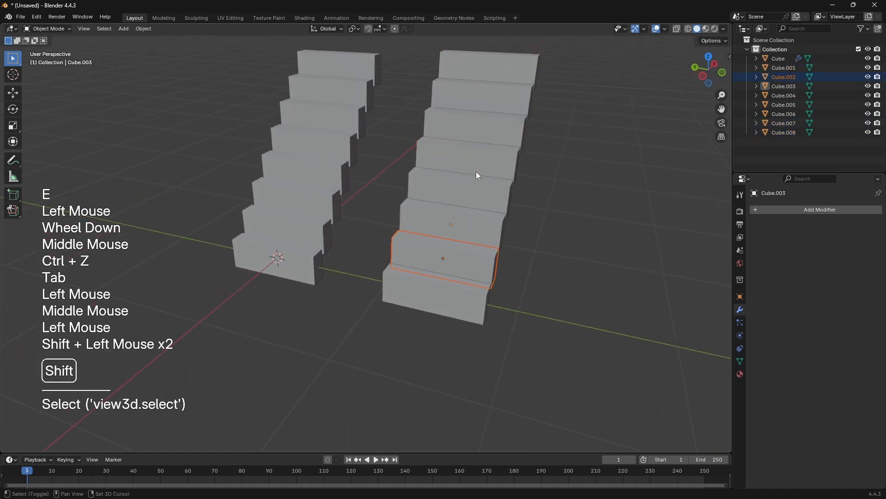
pyautogui.keyDown('shift'); pyautogui.click(460, 194); pyautogui.keyUp('shift')
pyautogui.keyDown('shift'); pyautogui.click(473, 131); pyautogui.keyUp('shift')
pyautogui.keyDown('shift'); pyautogui.click(483, 101); pyautogui.keyUp('shift')
pyautogui.keyDown('shift'); pyautogui.click(489, 72); pyautogui.keyUp('shift')
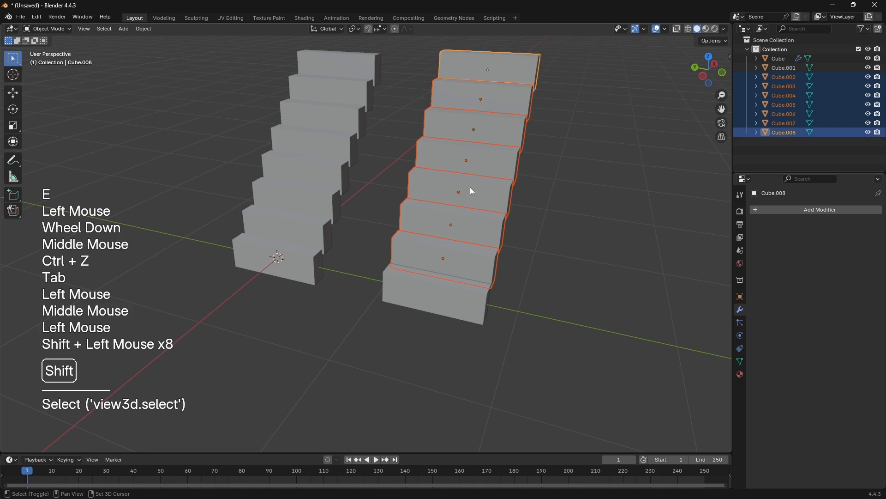
# - Duplicate the front face of the arrayed staircase's first step in Edit Mode and move the copy horizontally away from it
pyautogui.click(270, 250)
pyautogui.moveTo(388, 292); pyautogui.dragTo(319, 277, button='middle')
pyautogui.press('Tab')
pyautogui.moveTo(319, 277); pyautogui.dragTo(343, 294, button='middle')
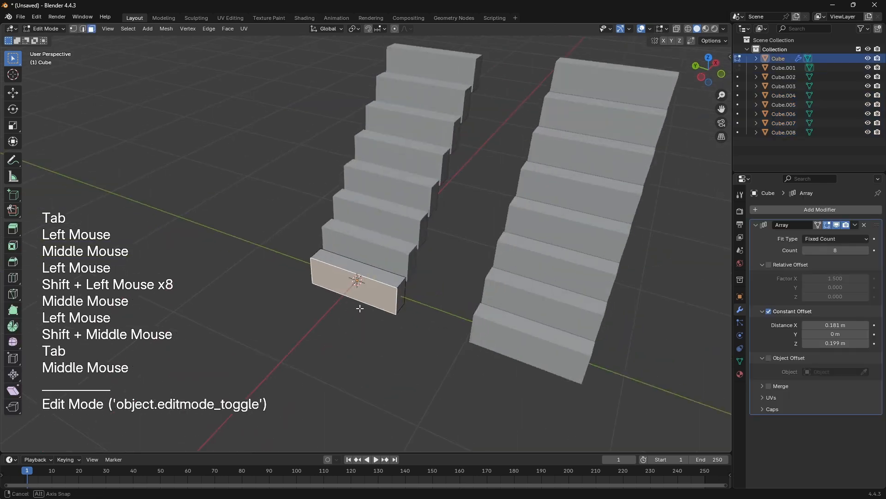
pyautogui.press('3')
pyautogui.click(343, 295)
pyautogui.hotkey('shift', 'd')
pyautogui.hotkey('shift', 'z')
pyautogui.click(436, 323)
# - Rotate the duplicated face around Z, scale it down, and return to Object Mode
pyautogui.press('r')
pyautogui.press('z')
pyautogui.click(367, 330)
pyautogui.press('s')
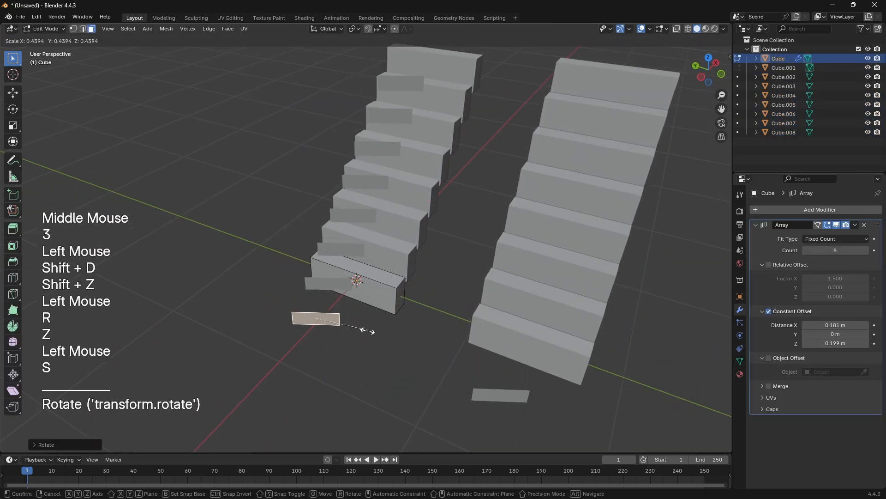
pyautogui.click(402, 345)
pyautogui.press('Tab')
# - Select several separate steps one at a time, from the lowest upward, to compare them with the arrayed staircase
pyautogui.moveTo(402, 345); pyautogui.dragTo(575, 289, button='middle')
pyautogui.click(572, 290)
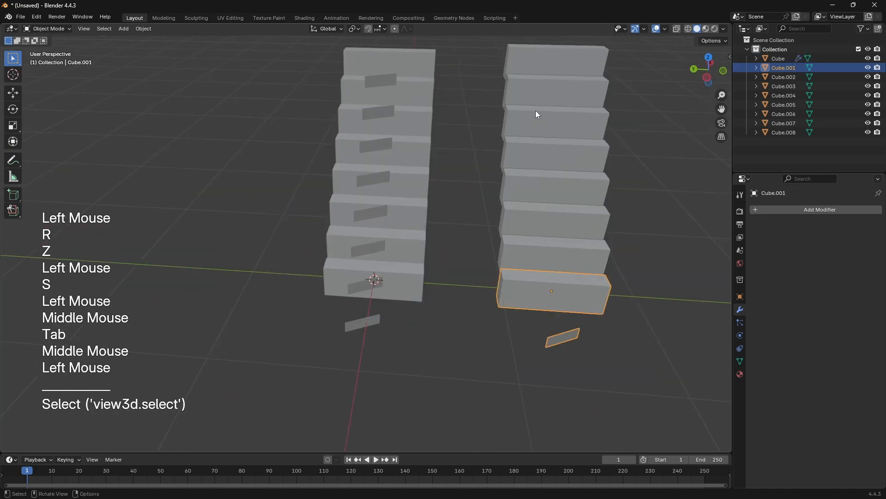
pyautogui.click(518, 247)
pyautogui.click(519, 215)
pyautogui.click(521, 184)
pyautogui.click(526, 146)
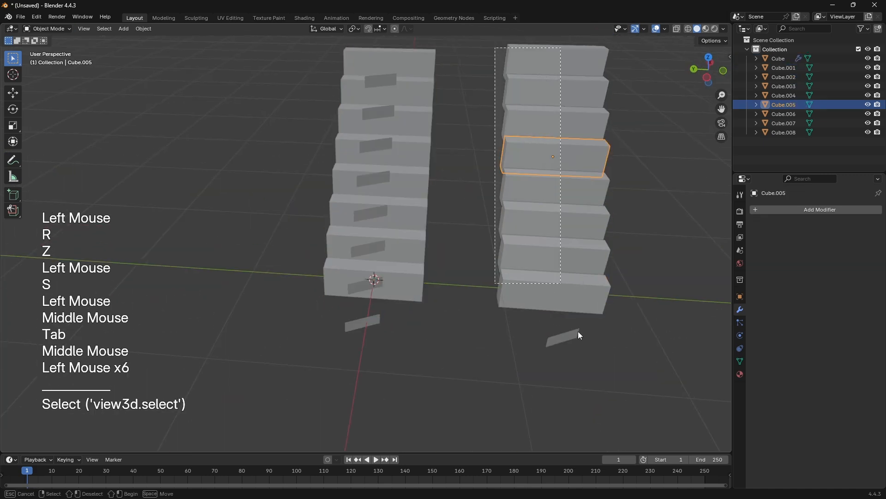
# - Box-select all the separate steps of the second staircase and delete them
pyautogui.moveTo(579, 331); pyautogui.dragTo(597, 312)
pyautogui.press('x')
pyautogui.click(603, 312)
# - Select the remaining staircase and apply its Array modifier
pyautogui.moveTo(602, 311); pyautogui.dragTo(319, 276, button='middle')
pyautogui.click(364, 259)
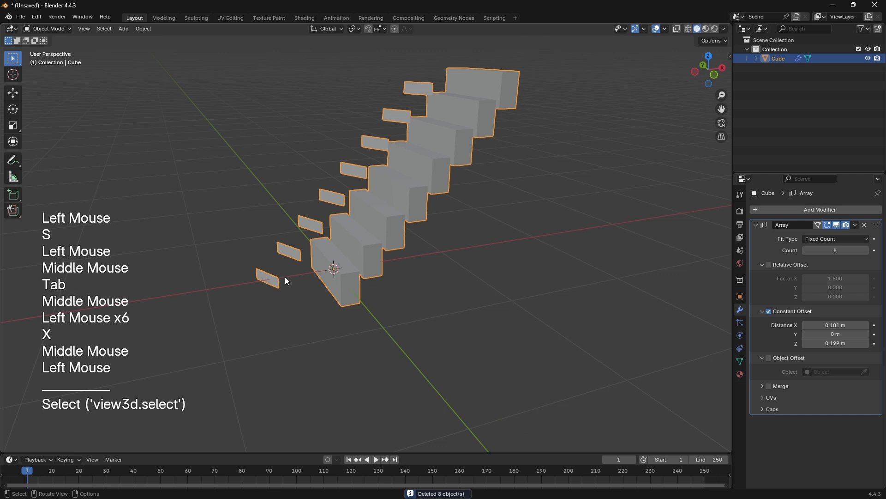
pyautogui.click(856, 226)
pyautogui.click(809, 231)
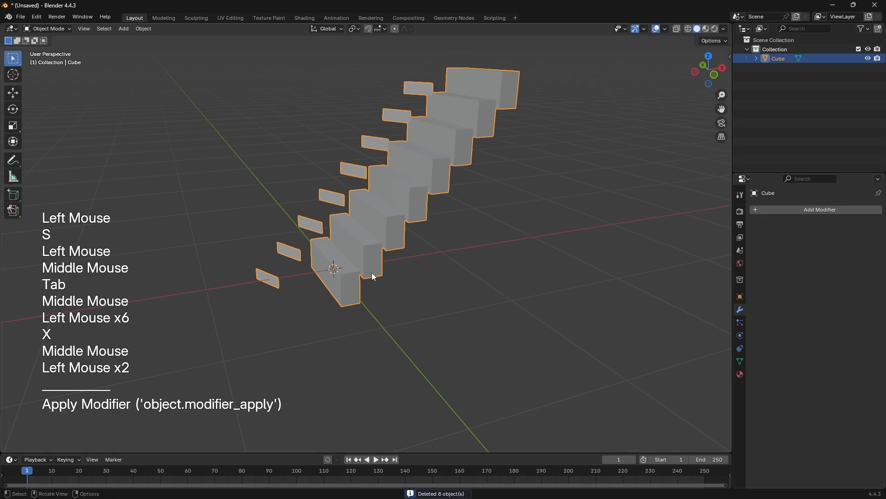
# - Select all of the applied staircase geometry in Edit Mode to inspect it, then return to Object Mode
pyautogui.press('Tab')
pyautogui.moveTo(370, 275); pyautogui.dragTo(377, 223, button='middle')
pyautogui.press('a')
pyautogui.moveTo(470, 81); pyautogui.dragTo(475, 168, button='middle')
pyautogui.press('Tab')
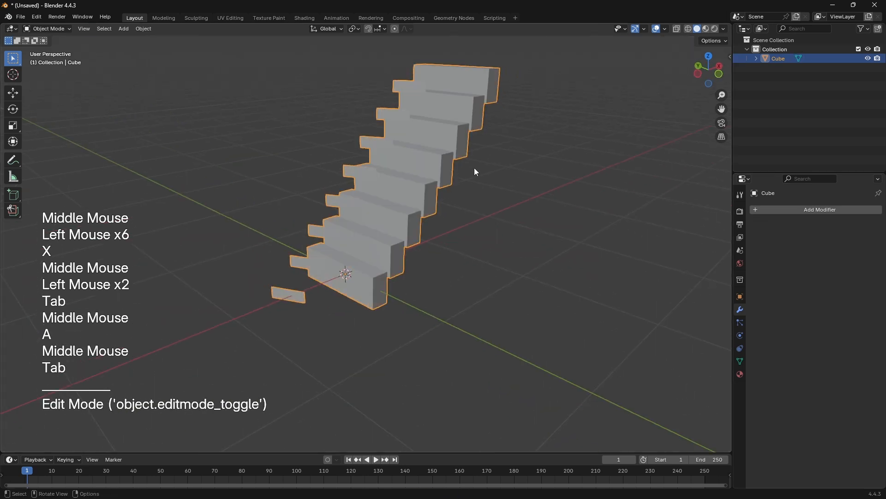
# - Undo the recent changes back to before the Array modifier was applied, and select the staircase again
pyautogui.hotkey('ctrl', 'z')
pyautogui.hotkey('ctrl', 'z')
pyautogui.hotkey('ctrl', 'z')
pyautogui.hotkey('ctrl', 'z')
pyautogui.hotkey('ctrl', 'z')
pyautogui.click(417, 210)
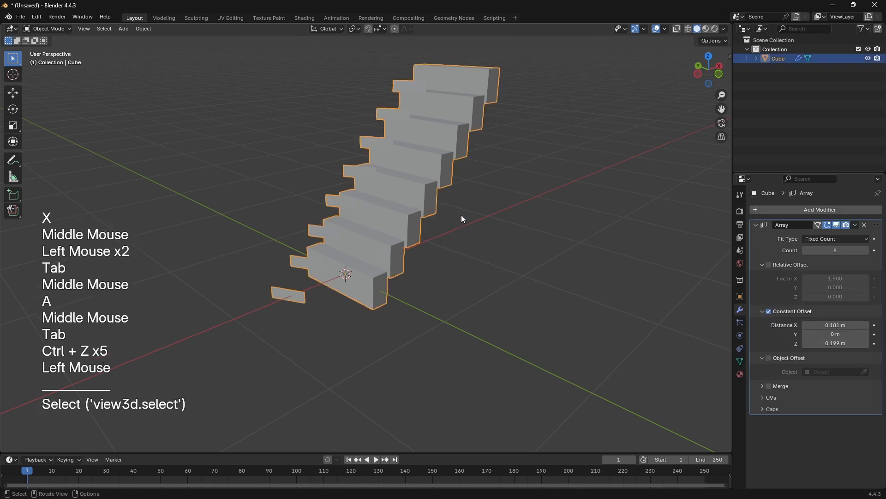
pyautogui.moveTo(607, 271); pyautogui.dragTo(351, 270, button='middle')
pyautogui.keyDown('shift'); pyautogui.moveTo(351, 271); pyautogui.dragTo(328, 260, button='middle'); pyautogui.keyUp('shift')
pyautogui.keyDown('shift'); pyautogui.moveTo(452, 177); pyautogui.dragTo(714, 313, button='middle'); pyautogui.keyUp('shift')
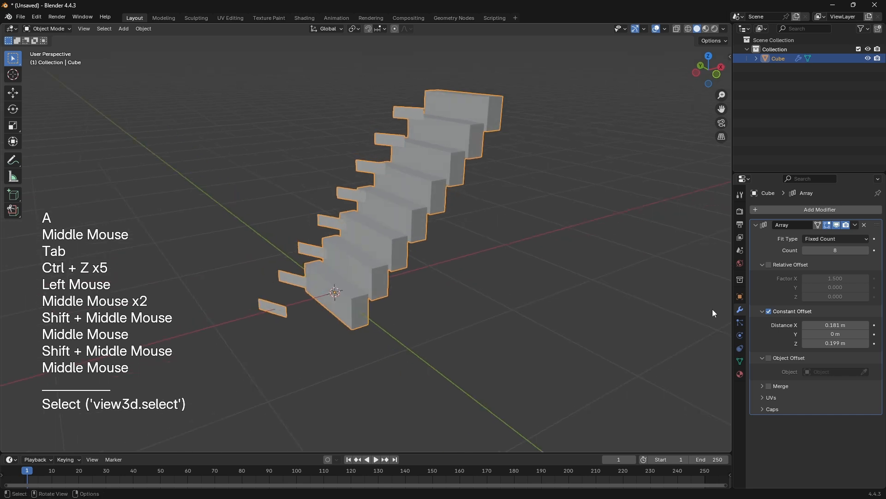
pyautogui.moveTo(342, 255); pyautogui.dragTo(450, 257, button='middle')
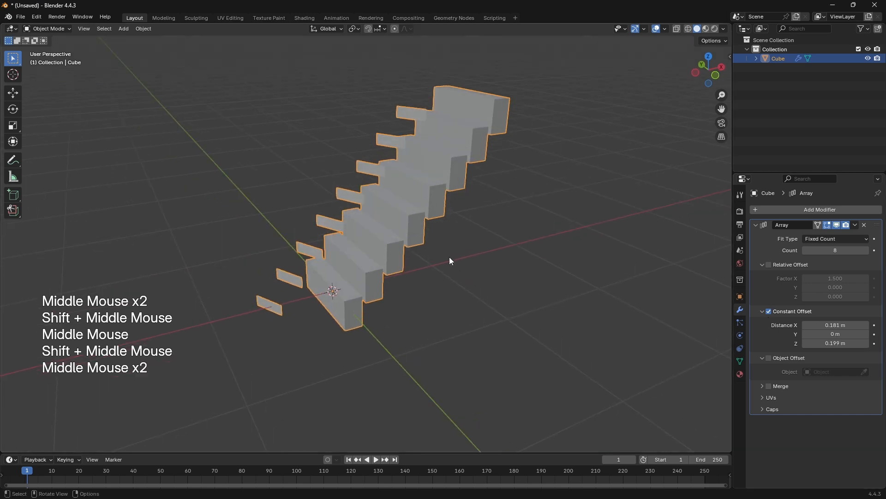
pyautogui.press('x')
pyautogui.click(450, 257)
pyautogui.hotkey('shift', 'a')
pyautogui.hotkey('ctrl', 'z')
# - Delete all of the staircase object's mesh in Edit Mode and add a cube mesh in its place
pyautogui.press('Tab')
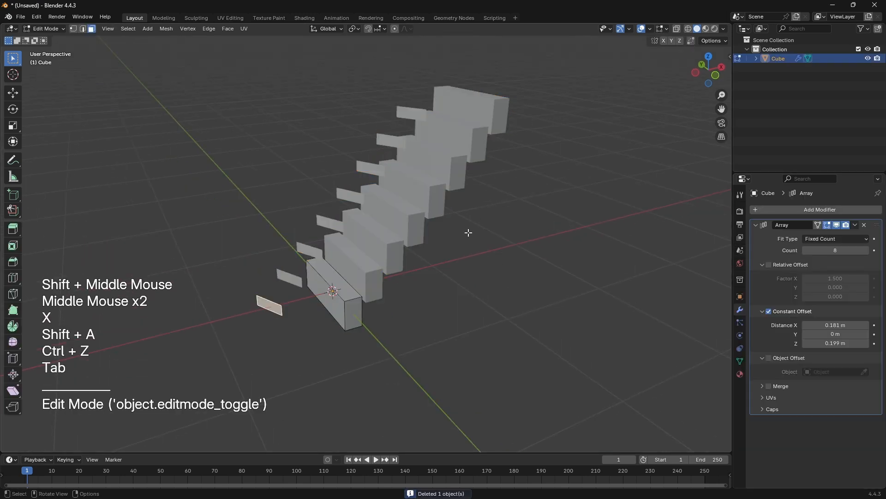
pyautogui.press('a')
pyautogui.press('x')
pyautogui.click(468, 233)
pyautogui.hotkey('shift', 'a')
pyautogui.click(468, 232)
# - Scale the new cube mesh down uniformly, well below its default size
pyautogui.keyDown('shift'); pyautogui.moveTo(468, 232); pyautogui.dragTo(447, 252, button='middle'); pyautogui.keyUp('shift')
pyautogui.press('s')
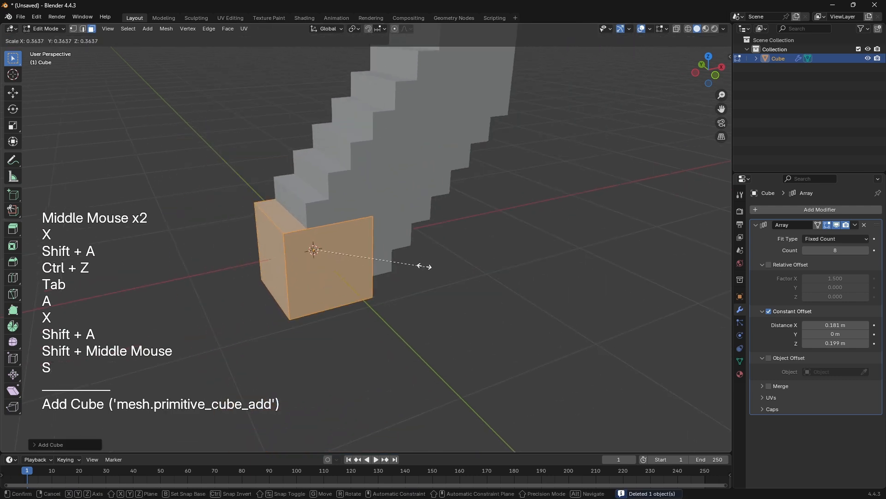
pyautogui.click(376, 256)
pyautogui.moveTo(376, 255); pyautogui.dragTo(406, 260, button='middle')
pyautogui.keyDown('shift'); pyautogui.moveTo(406, 259); pyautogui.dragTo(430, 267, button='middle'); pyautogui.keyUp('shift')
pyautogui.scroll(2, 429, 267)
# - Set the Array's constant offset X and Z distances to 0, and raise the X distance to 0.84 m
pyautogui.click(836, 325)
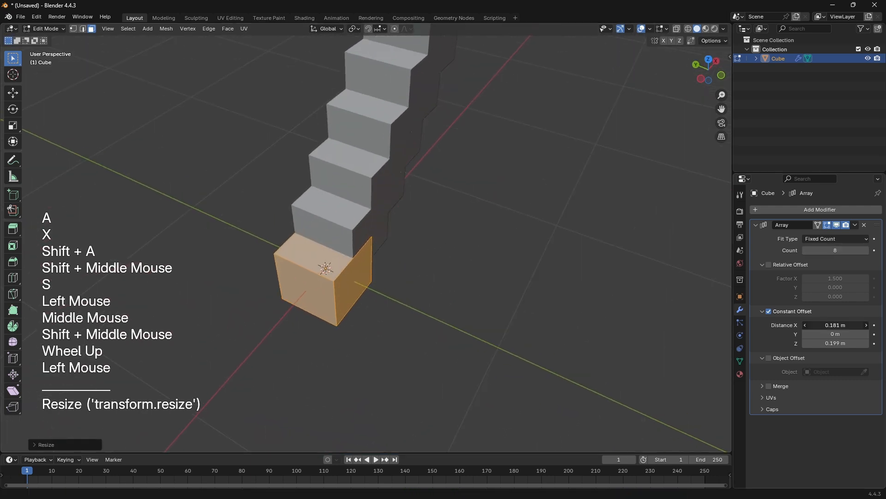
pyautogui.click(775, 319)
pyautogui.click(831, 325)
pyautogui.write('0')
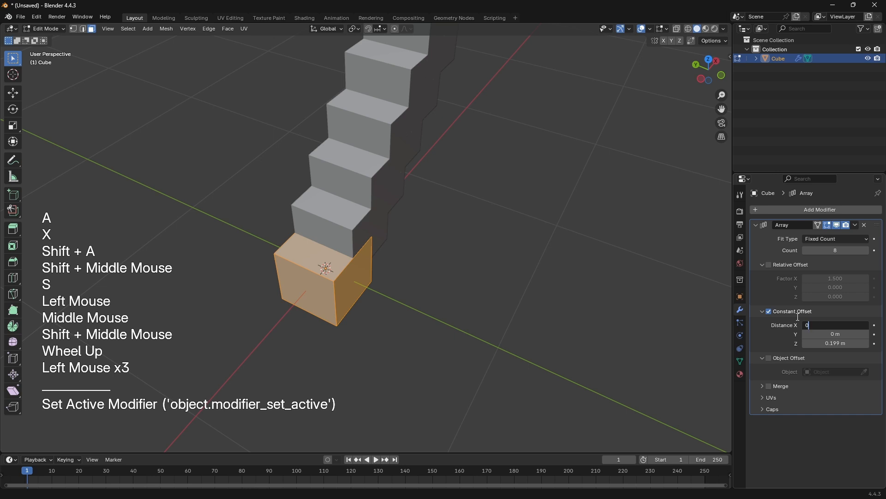
pyautogui.press('Tab')
pyautogui.press('Tab')
pyautogui.write('0')
pyautogui.press('Return')
pyautogui.moveTo(831, 325); pyautogui.dragTo(858, 325)
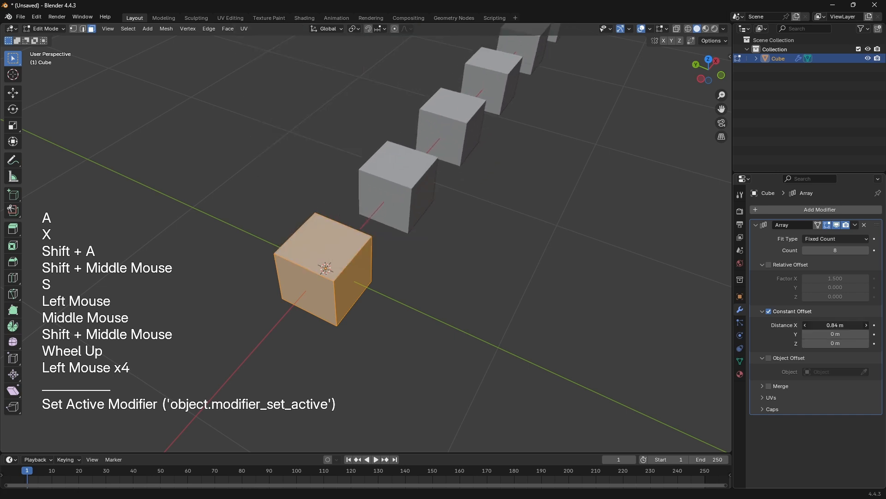
# - Return the arrayed cube from Edit Mode to Object Mode
pyautogui.moveTo(534, 302); pyautogui.dragTo(416, 286, button='middle')
pyautogui.keyDown('shift'); pyautogui.moveTo(415, 287); pyautogui.dragTo(568, 263, button='middle'); pyautogui.keyUp('shift')
pyautogui.press('Tab')
# - Try rotating the whole cube array about the global Z axis and undo the rotation
pyautogui.press('r')
pyautogui.press('z')
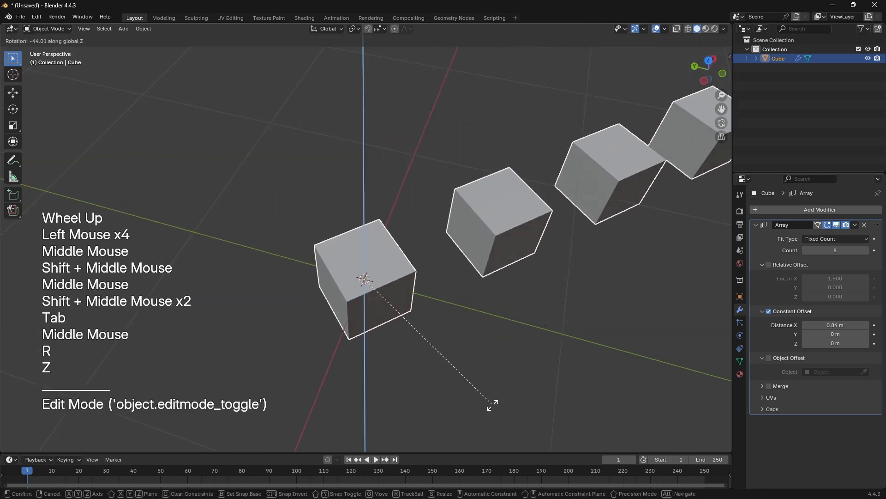
pyautogui.click(546, 192)
pyautogui.hotkey('ctrl', 'z')
# - Rotate the cube array about the global Z axis again and clear its rotation
pyautogui.scroll(-1, 450, 337)
pyautogui.press('r')
pyautogui.press('z')
pyautogui.moveTo(450, 337); pyautogui.dragTo(346, 218, button='middle')
pyautogui.click(825, 332)
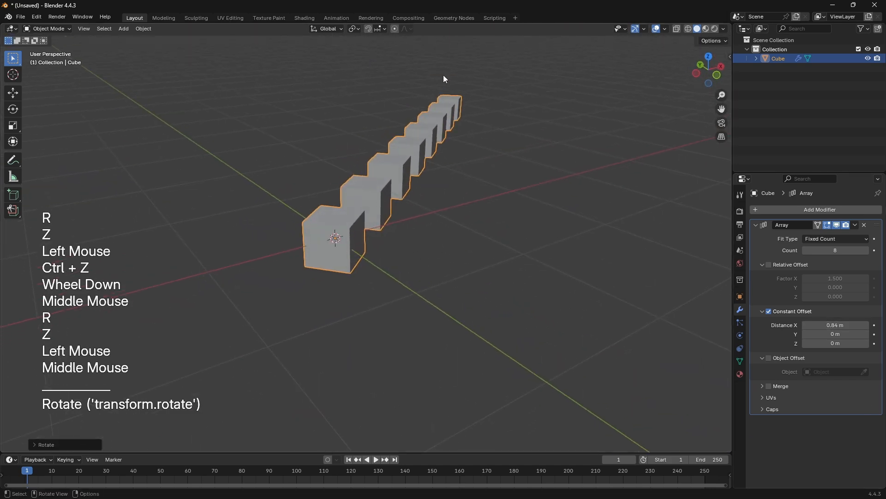
pyautogui.moveTo(416, 262); pyautogui.dragTo(360, 261, button='middle')
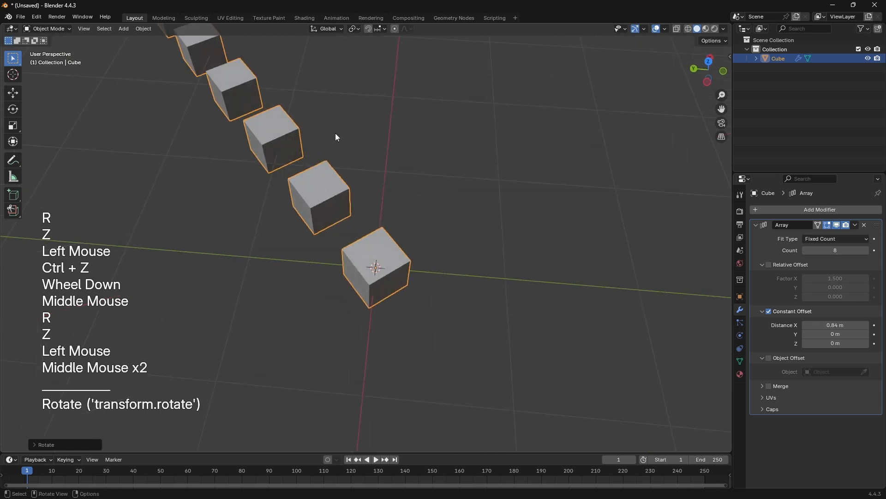
pyautogui.hotkey('alt', 'r')
pyautogui.moveTo(336, 136); pyautogui.dragTo(437, 265, button='middle')
pyautogui.scroll(1, 463, 267)
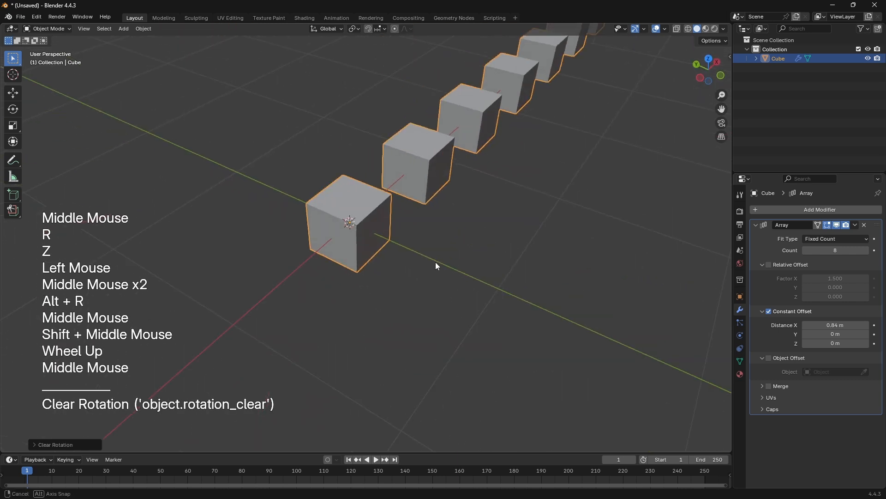
# - Enable Object Offset in the Array modifier and leave Relative Offset and Constant Offset turned off
pyautogui.click(769, 358)
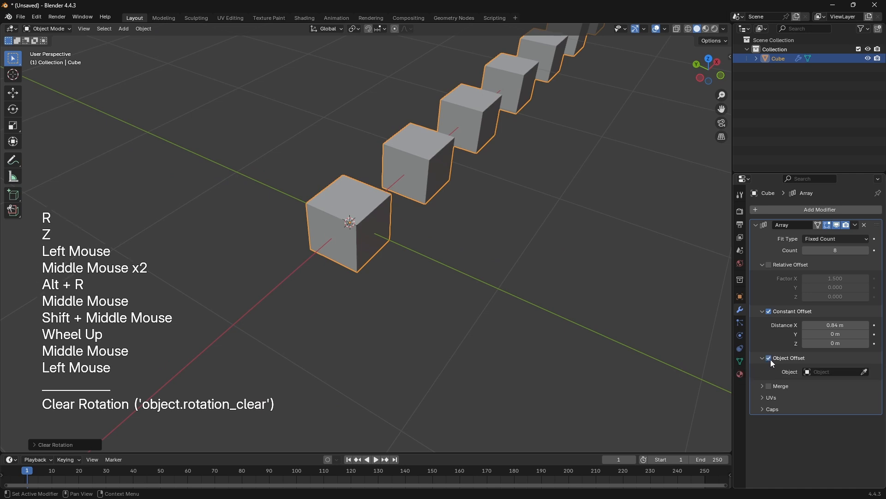
pyautogui.click(770, 311)
pyautogui.click(770, 311)
pyautogui.click(769, 265)
pyautogui.click(769, 266)
pyautogui.click(770, 266)
pyautogui.click(769, 266)
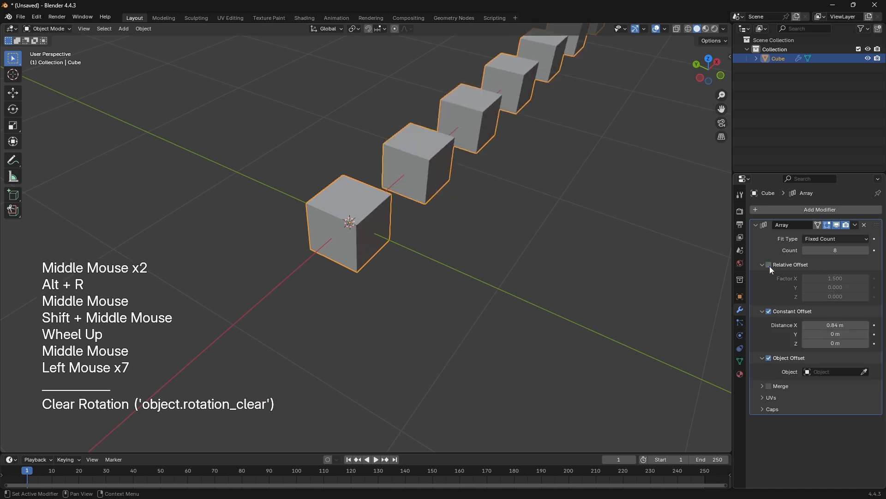
pyautogui.click(767, 310)
pyautogui.click(769, 359)
pyautogui.click(769, 359)
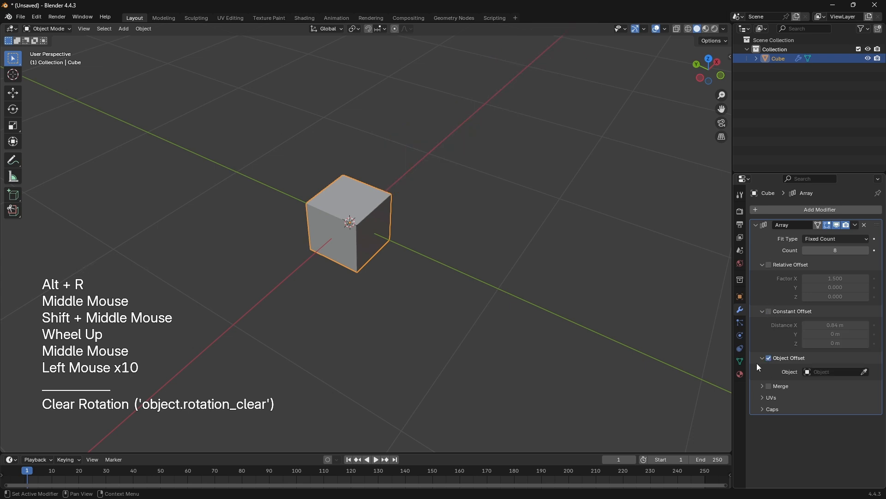
# - Add a Plain Axes empty at the world origin
pyautogui.moveTo(461, 259); pyautogui.dragTo(382, 225, button='middle')
pyautogui.hotkey('shift', 'a')
pyautogui.moveTo(388, 216)
pyautogui.moveTo(387, 306)
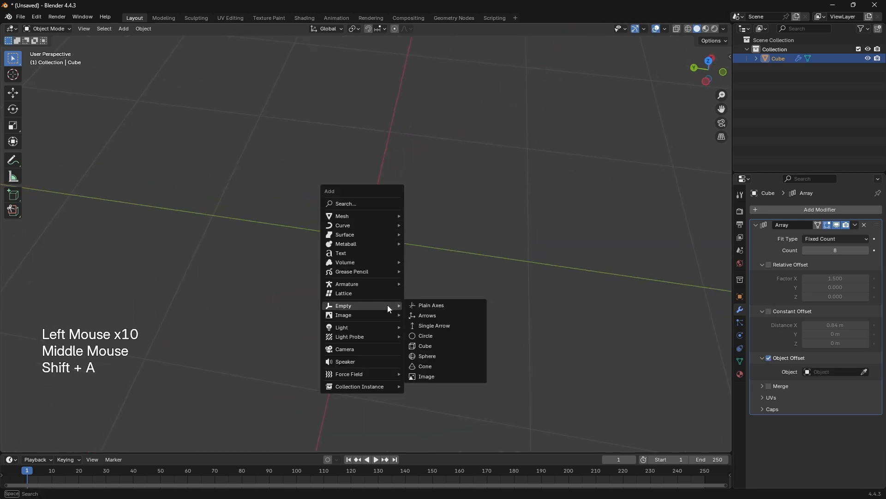
pyautogui.click(427, 306)
# - Move the empty horizontally, locked in Z, to about X 0.75 m and Y -0.81 m
pyautogui.keyDown('shift'); pyautogui.moveTo(450, 294); pyautogui.dragTo(387, 283, button='middle'); pyautogui.keyUp('shift')
pyautogui.scroll(-2, 540, 281)
pyautogui.press('g')
pyautogui.hotkey('shift', 'z')
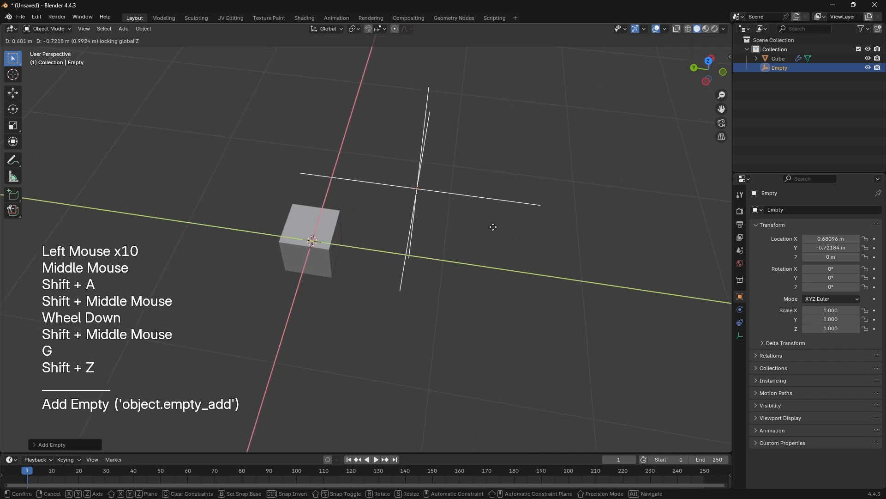
pyautogui.click(495, 226)
# - Select the cube and assign the empty as the Array modifier's offset object
pyautogui.click(317, 240)
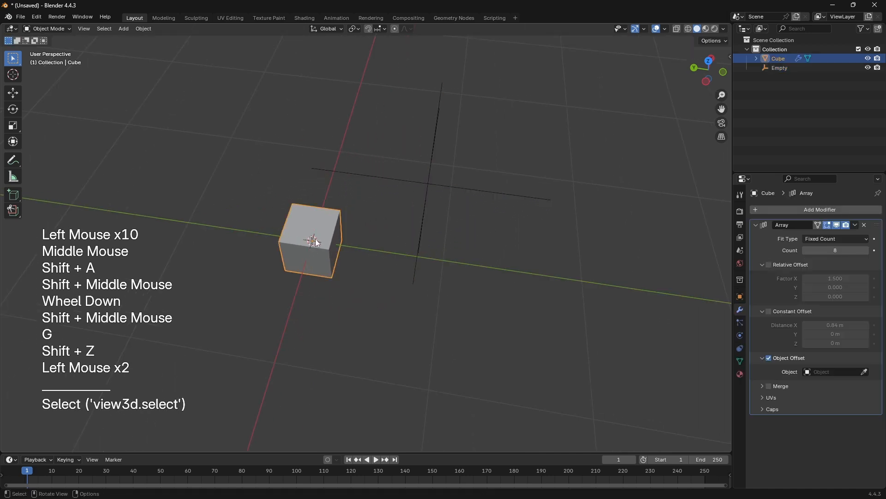
pyautogui.click(388, 179)
pyautogui.click(319, 240)
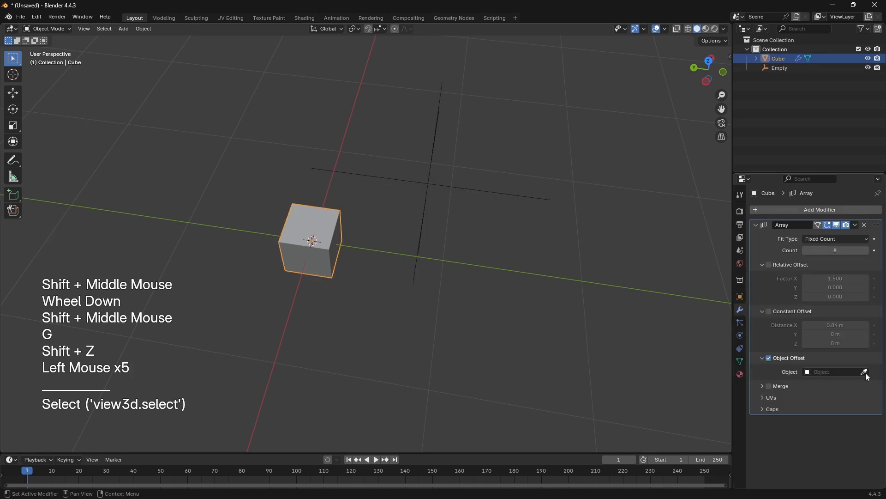
pyautogui.click(430, 186)
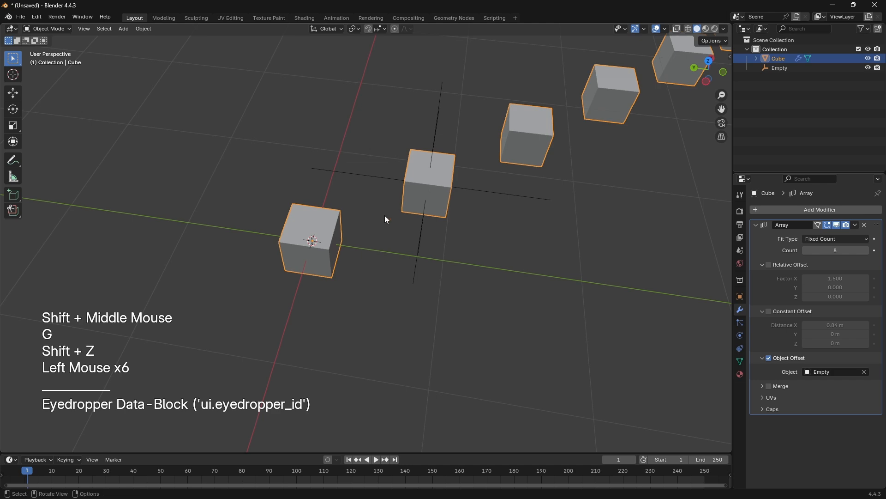
# - Examine from above how the second cube lines up with the empty, selecting the empty and the original cube
pyautogui.keyDown('shift'); pyautogui.moveTo(329, 234); pyautogui.dragTo(320, 264, button='middle'); pyautogui.keyUp('shift')
pyautogui.click(320, 264)
pyautogui.press('KP_7')
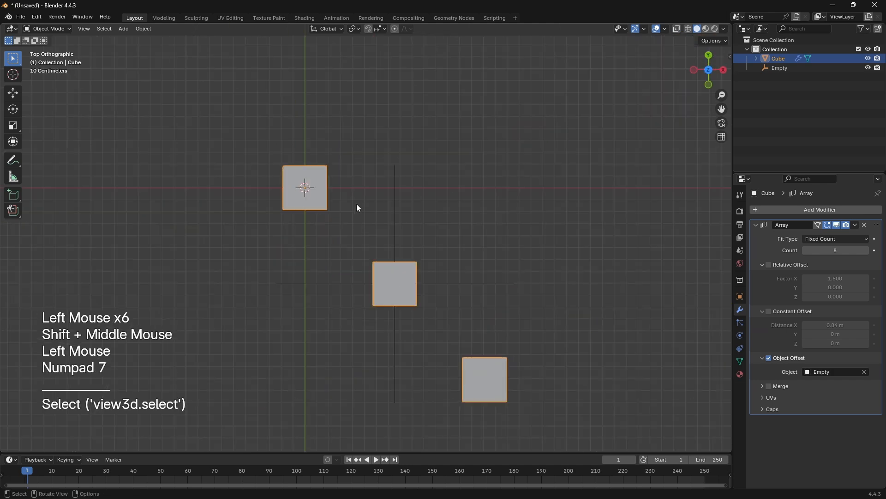
pyautogui.scroll(1, 368, 244)
pyautogui.click(329, 305)
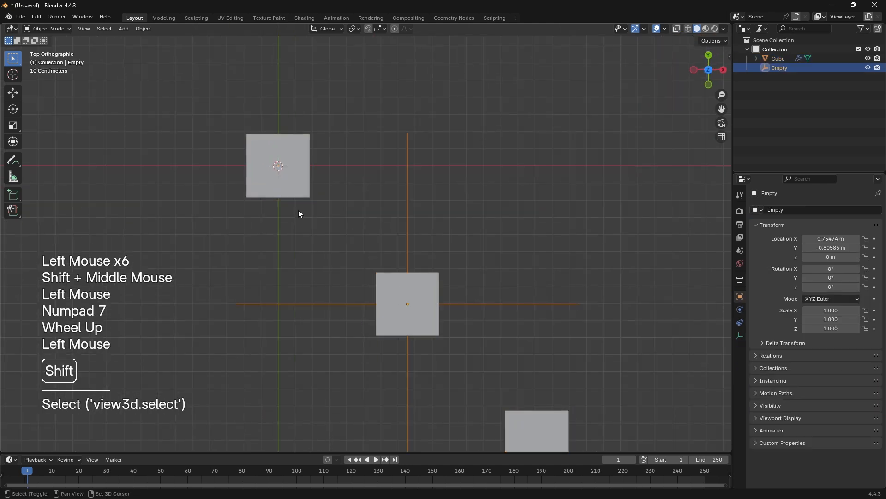
pyautogui.keyDown('shift'); pyautogui.click(291, 192); pyautogui.keyUp('shift')
pyautogui.hotkey('shift', 'h')
pyautogui.moveTo(285, 331); pyautogui.dragTo(334, 341, button='middle')
pyautogui.hotkey('shift', 'h')
# - Turn off the Array modifier's viewport display on the cube and select the empty
pyautogui.click(436, 398)
pyautogui.click(435, 395)
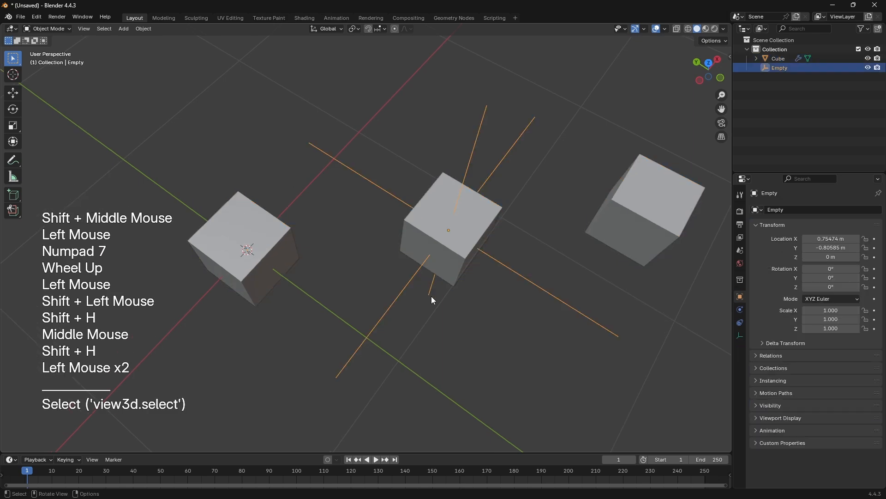
pyautogui.click(431, 296)
pyautogui.click(838, 225)
pyautogui.click(448, 238)
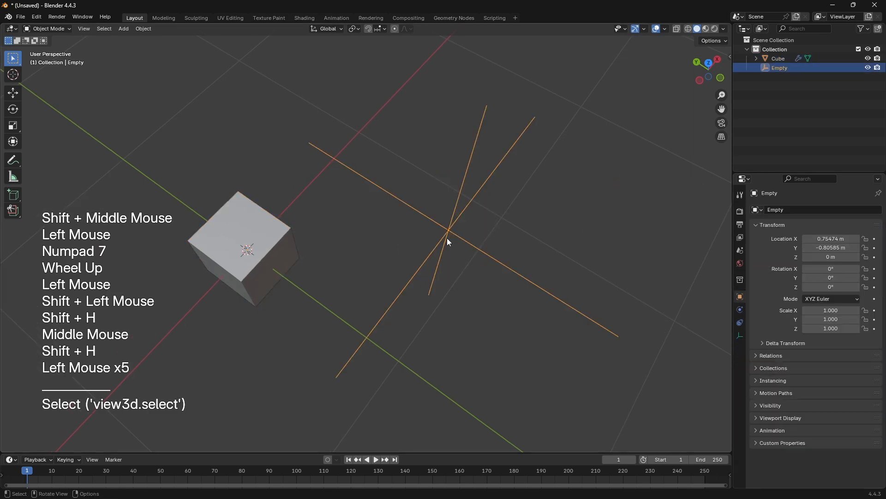
# - Select the original cube and the empty together to compare the distance and direction between them
pyautogui.click(253, 254)
pyautogui.keyDown('shift'); pyautogui.click(445, 228); pyautogui.keyUp('shift')
pyautogui.moveTo(446, 228); pyautogui.dragTo(461, 232, button='middle')
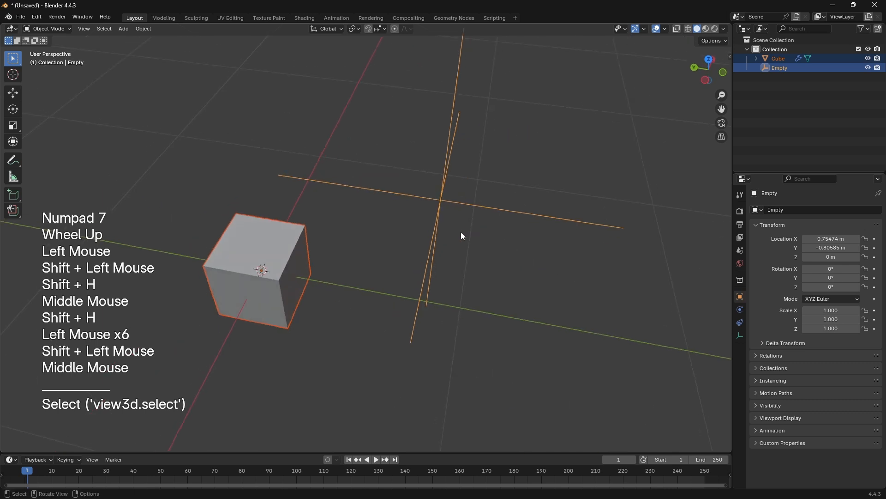
pyautogui.click(443, 202)
pyautogui.click(443, 202)
pyautogui.keyDown('shift'); pyautogui.click(270, 259); pyautogui.keyUp('shift')
pyautogui.moveTo(271, 258); pyautogui.dragTo(325, 252, button='middle')
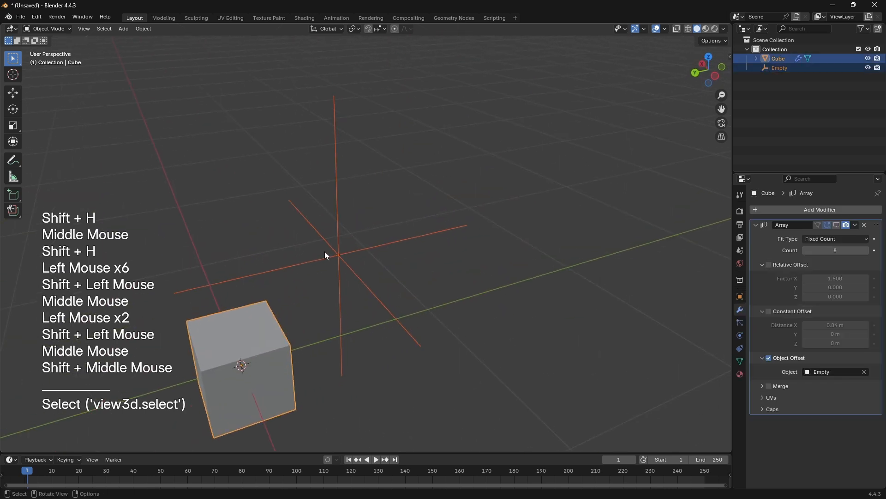
pyautogui.click(452, 148)
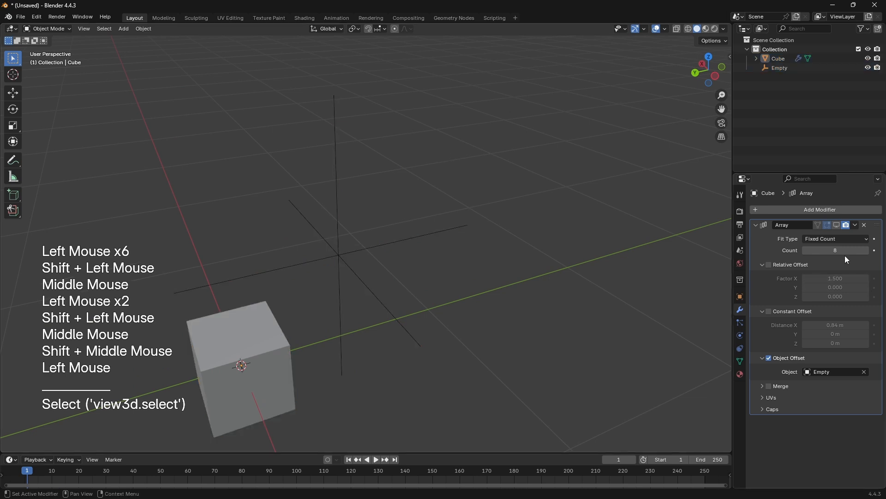
pyautogui.keyDown('shift'); pyautogui.moveTo(641, 369); pyautogui.dragTo(704, 332, button='middle'); pyautogui.keyUp('shift')
# - Select the cube and turn its Array modifier's viewport display back on
pyautogui.hotkey('alt', 'h')
pyautogui.doubleClick(370, 322)
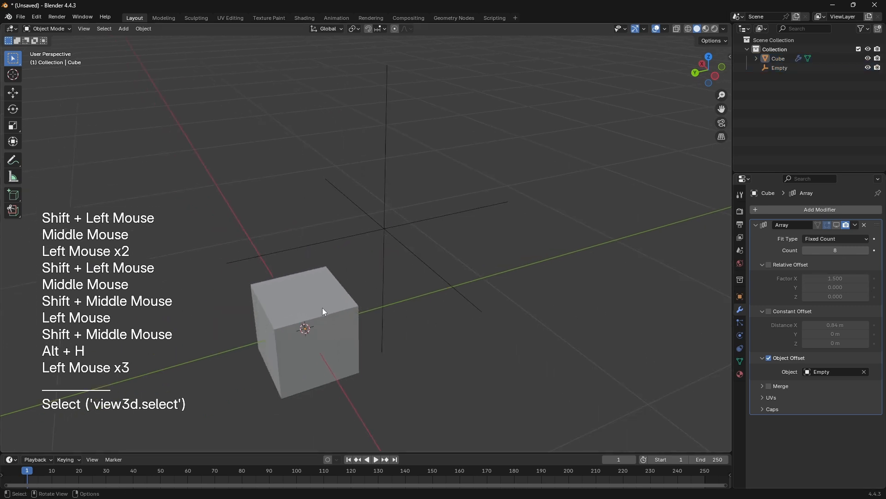
pyautogui.click(835, 230)
# - Lower the empty along Z to about -0.48 m and scale it uniformly to about 0.762
pyautogui.moveTo(469, 320); pyautogui.dragTo(447, 289, button='middle')
pyautogui.click(437, 290)
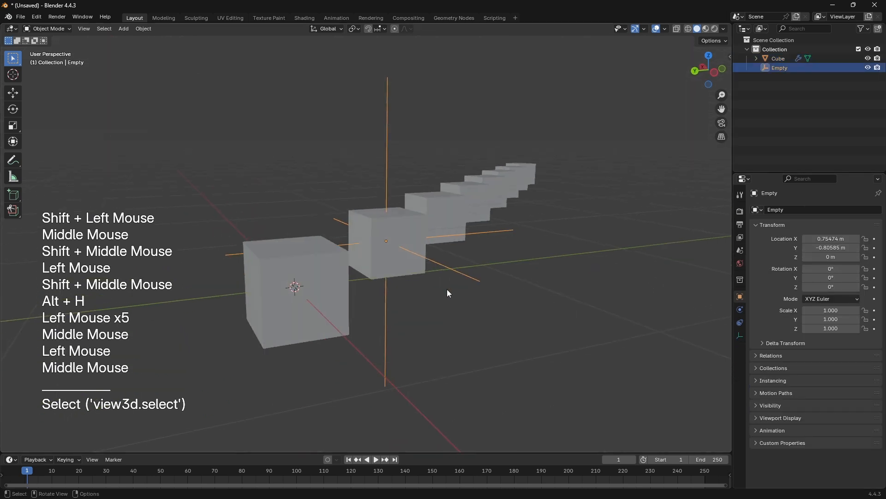
pyautogui.press('g')
pyautogui.press('z')
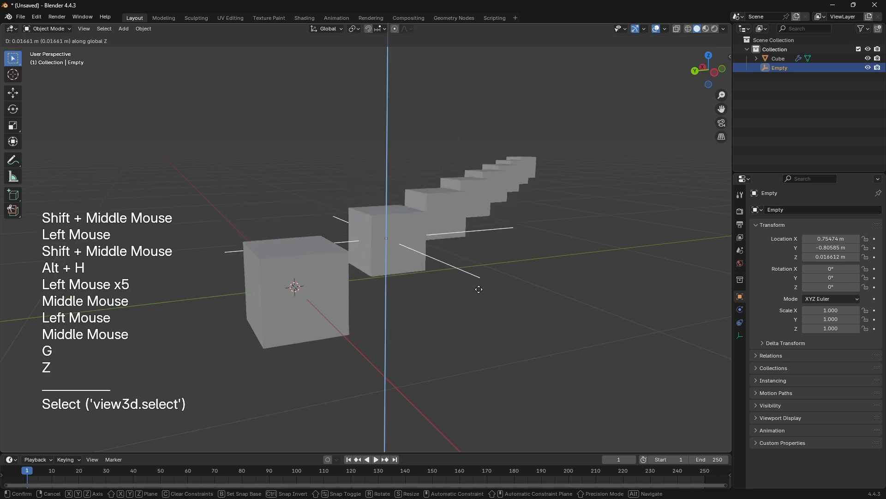
pyautogui.click(471, 365)
pyautogui.press('s')
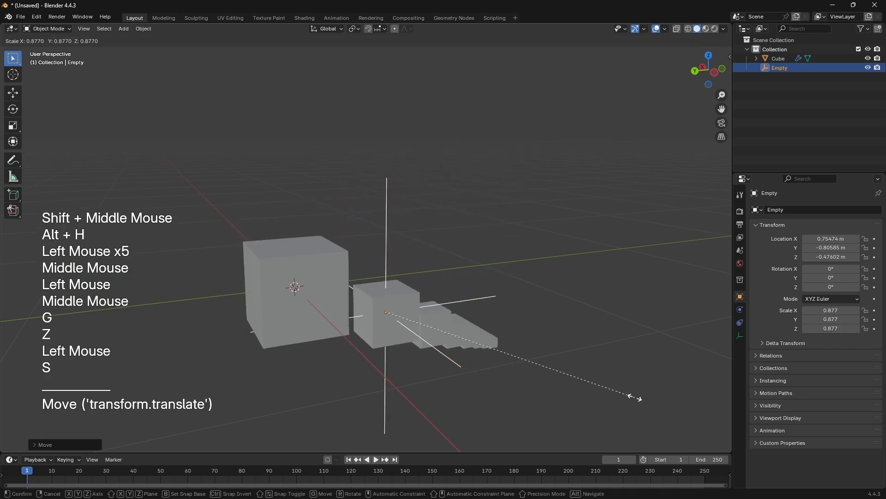
pyautogui.click(605, 379)
# - Rotate the empty about the global Z axis to about -52°
pyautogui.moveTo(605, 379); pyautogui.dragTo(211, 181, button='middle')
pyautogui.scroll(-1, 168, 184)
pyautogui.moveTo(308, 221); pyautogui.dragTo(662, 351, button='middle')
pyautogui.press('r')
pyautogui.press('z')
pyautogui.click(389, 418)
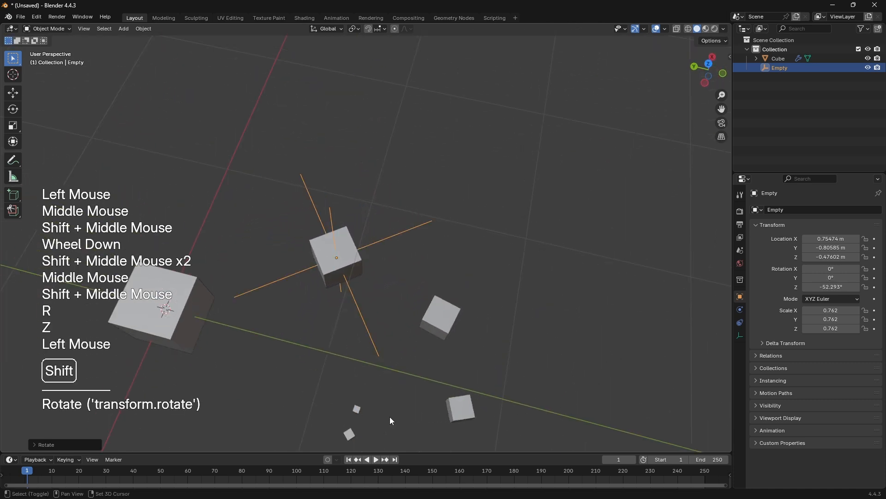
# - Raise the empty along the global Z axis to about 0.52 m
pyautogui.keyDown('shift'); pyautogui.moveTo(390, 417); pyautogui.dragTo(425, 361, button='middle'); pyautogui.keyUp('shift')
pyautogui.moveTo(425, 360); pyautogui.dragTo(428, 337, button='middle')
pyautogui.scroll(-1, 466, 283)
pyautogui.scroll(1, 411, 259)
pyautogui.keyDown('shift'); pyautogui.moveTo(411, 258); pyautogui.dragTo(443, 323, button='middle'); pyautogui.keyUp('shift')
pyautogui.press('g')
pyautogui.press('z')
pyautogui.press('shift')
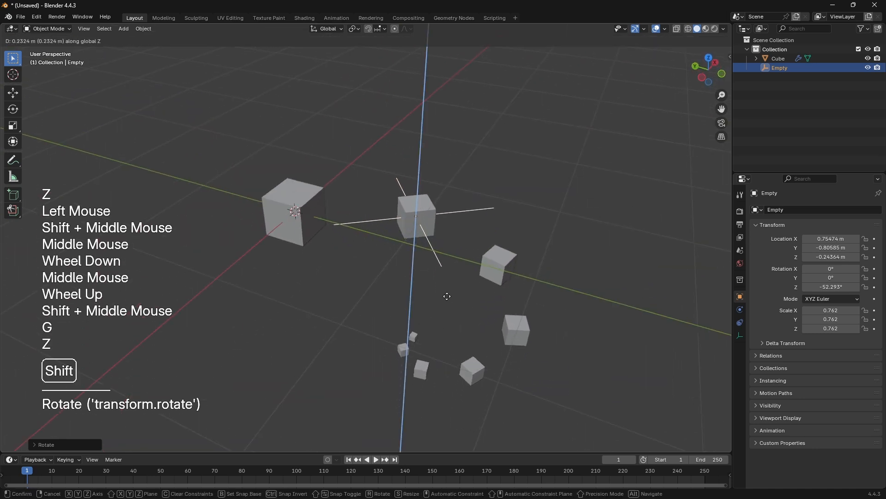
pyautogui.keyDown('shift'); pyautogui.click(431, 363); pyautogui.keyUp('shift')
pyautogui.moveTo(430, 363); pyautogui.dragTo(472, 398, button='middle')
pyautogui.press('g')
pyautogui.press('z')
pyautogui.click(443, 305)
# - Rotate the empty about the global Z axis to about 411° so the shrinking copies spiral
pyautogui.press('r')
pyautogui.press('z')
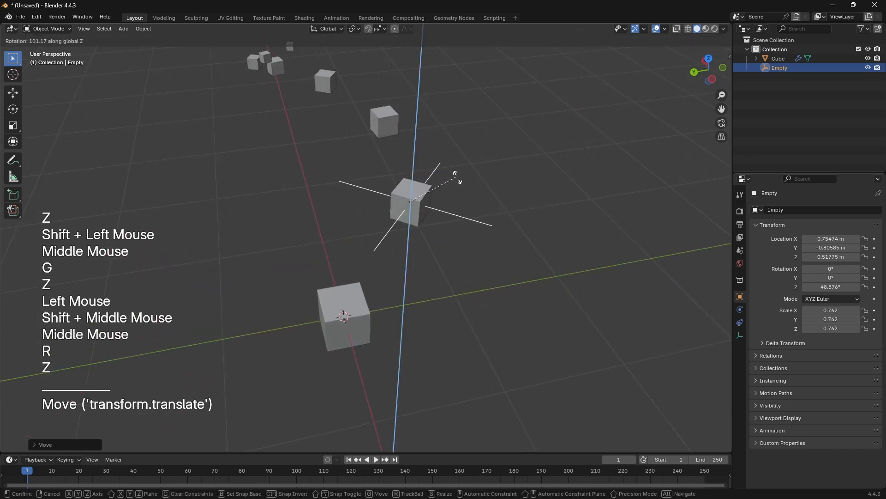
pyautogui.click(473, 203)
pyautogui.scroll(-2, 554, 322)
pyautogui.moveTo(553, 322); pyautogui.dragTo(556, 329, button='middle')
pyautogui.press('r')
pyautogui.press('z')
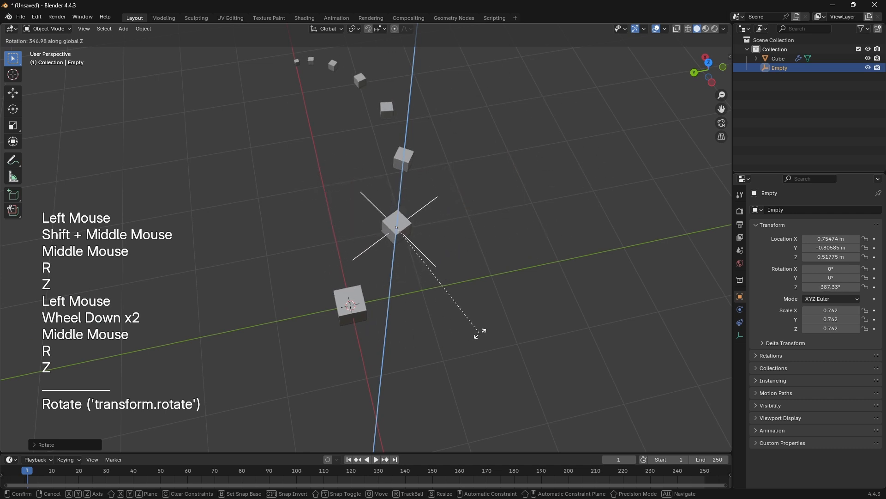
pyautogui.click(397, 237)
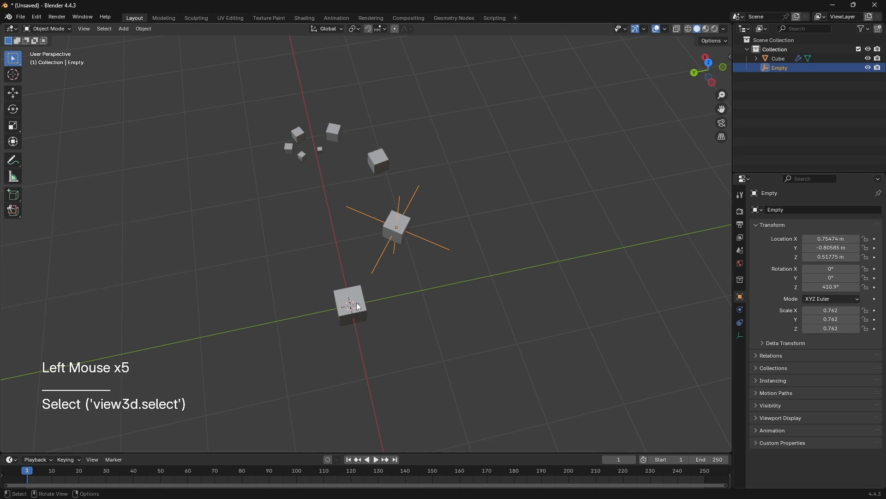
# - Select the cube and expand the Array modifier's Caps, UVs and Merge settings
pyautogui.keyDown('shift'); pyautogui.moveTo(359, 306); pyautogui.dragTo(392, 297, button='middle'); pyautogui.keyUp('shift')
pyautogui.moveTo(393, 298); pyautogui.dragTo(399, 273, button='middle')
pyautogui.scroll(1, 399, 273)
pyautogui.click(768, 409)
pyautogui.click(763, 397)
pyautogui.click(763, 386)
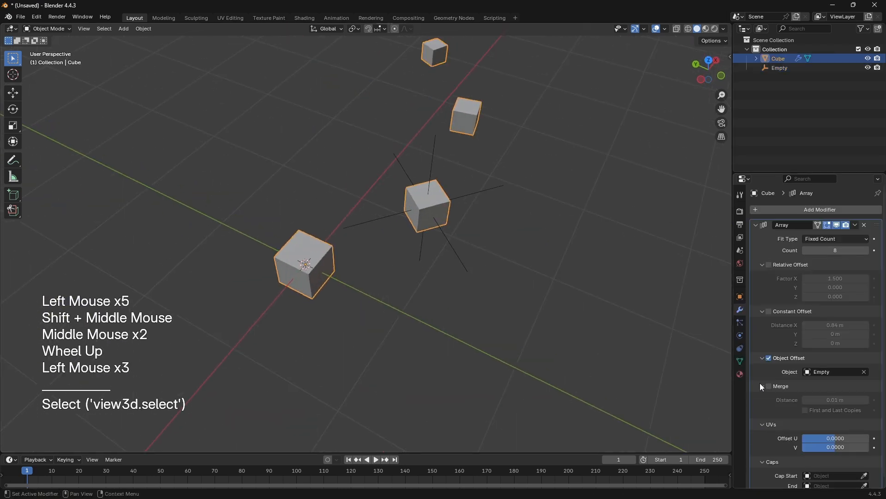
# - Box-select the cube array together with its empty
pyautogui.keyDown('shift'); pyautogui.moveTo(392, 240); pyautogui.dragTo(409, 270, button='middle'); pyautogui.keyUp('shift')
pyautogui.click(452, 259)
pyautogui.moveTo(406, 182); pyautogui.dragTo(492, 286)
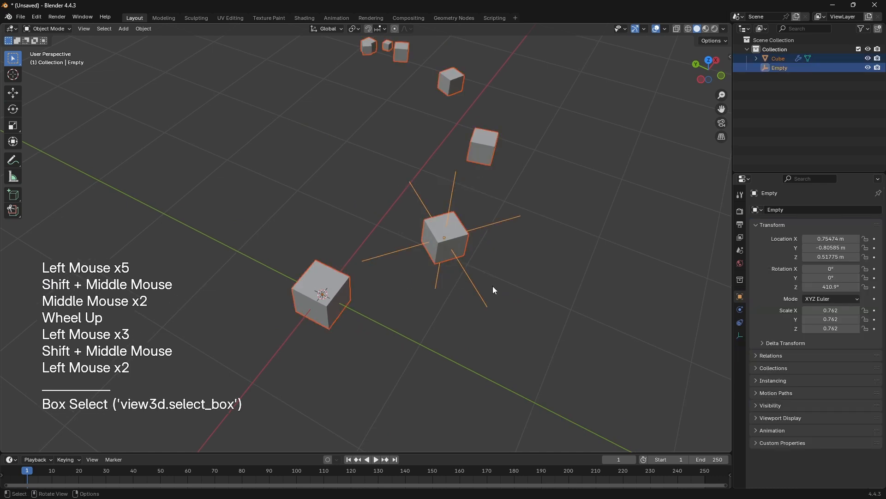
# - Delete the empty and the arrayed cube from the scene
pyautogui.click(492, 286)
pyautogui.click(469, 265)
pyautogui.press('x')
pyautogui.click(347, 268)
pyautogui.click(346, 268)
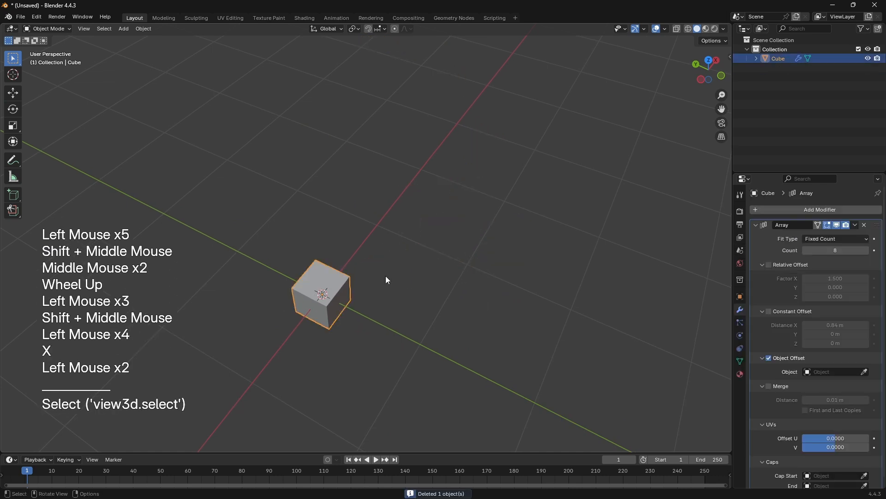
pyautogui.press('x')
# - Add a new cube mesh at the world origin and resize it uniformly
pyautogui.hotkey('shift', 'a')
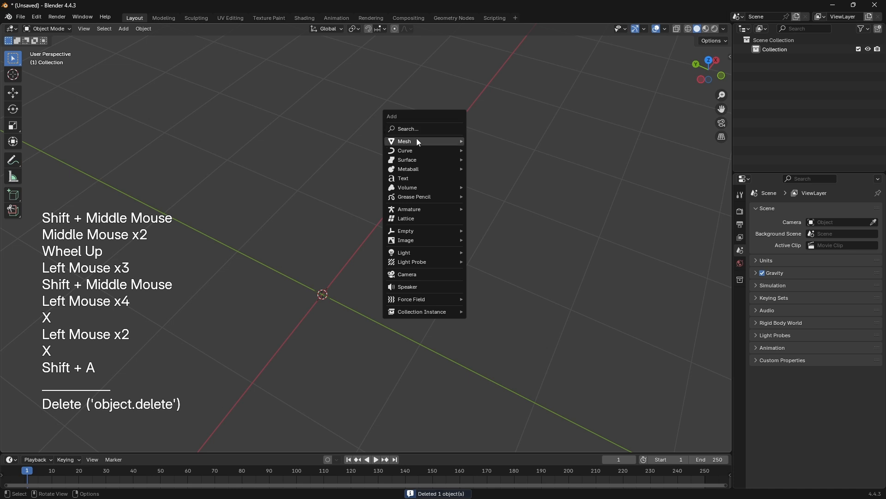
pyautogui.moveTo(418, 140)
pyautogui.click(487, 152)
pyautogui.keyDown('shift'); pyautogui.moveTo(487, 153); pyautogui.dragTo(431, 218, button='middle'); pyautogui.keyUp('shift')
pyautogui.press('s')
pyautogui.click(462, 265)
# - Stretch the cube along the X axis and flatten it along the Z axis into a long slab
pyautogui.press('s')
pyautogui.press('y')
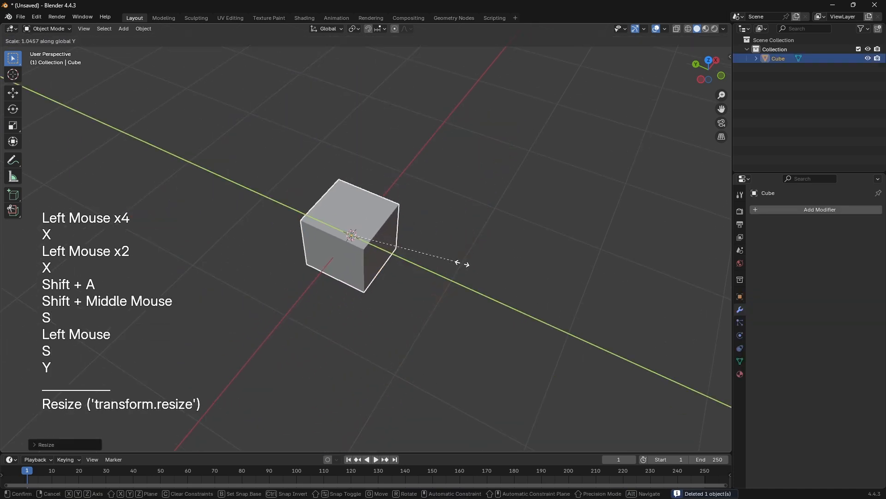
pyautogui.press('x')
pyautogui.click(553, 271)
pyautogui.press('s')
pyautogui.press('z')
pyautogui.click(478, 282)
# - Bevel the slab's four vertical corner edges in edit mode, applying the object's Rotation & Scale before the bevel
pyautogui.press('Tab')
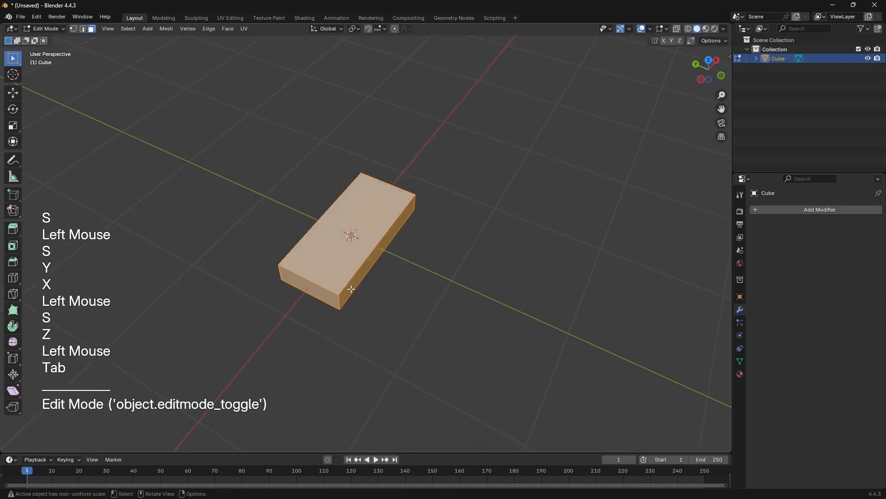
pyautogui.moveTo(478, 282); pyautogui.dragTo(379, 230, button='middle')
pyautogui.scroll(1, 379, 230)
pyautogui.press('2')
pyautogui.doubleClick(280, 223)
pyautogui.keyDown('shift'); pyautogui.click(431, 188); pyautogui.keyUp('shift')
pyautogui.moveTo(431, 187); pyautogui.dragTo(511, 248, button='middle')
pyautogui.keyDown('shift'); pyautogui.click(404, 202); pyautogui.keyUp('shift')
pyautogui.press('Tab')
pyautogui.hotkey('ctrl', 'a')
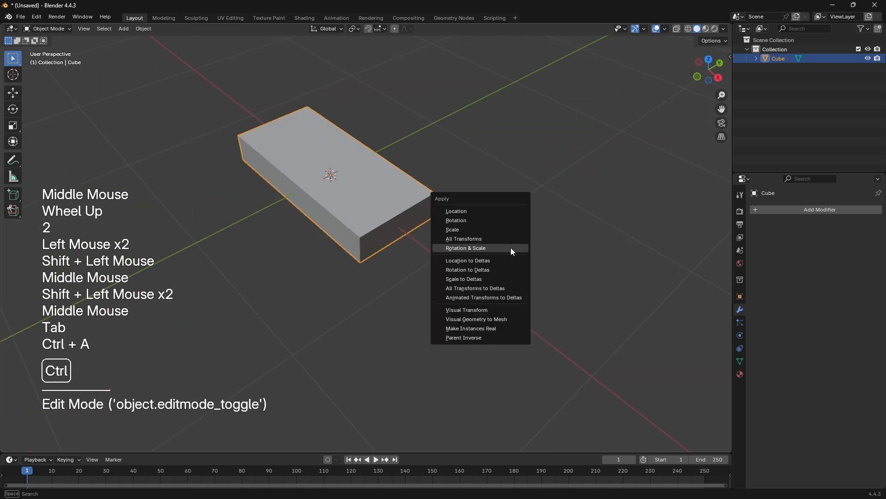
pyautogui.click(510, 247)
pyautogui.press('Tab')
pyautogui.hotkey('ctrl', 'b')
pyautogui.click(544, 254)
# - Inset the slab's upper and lower faces and delete the inner faces to open a hole
pyautogui.press('3')
pyautogui.click(347, 196)
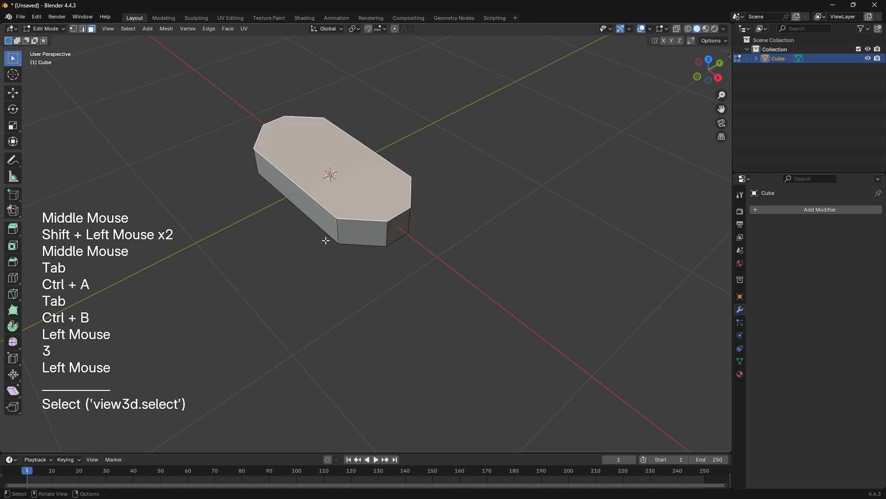
pyautogui.moveTo(326, 240); pyautogui.dragTo(365, 162, button='middle')
pyautogui.keyDown('shift'); pyautogui.click(367, 194); pyautogui.keyUp('shift')
pyautogui.moveTo(368, 197); pyautogui.dragTo(268, 256, button='middle')
pyautogui.press('i')
pyautogui.click(497, 314)
pyautogui.press('x')
# - Bridge the upper and lower inner edge loops to wall the hole, and return the chain link to object mode
pyautogui.keyDown('shift'); pyautogui.doubleClick(311, 220); pyautogui.keyUp('shift')
pyautogui.press('F3')
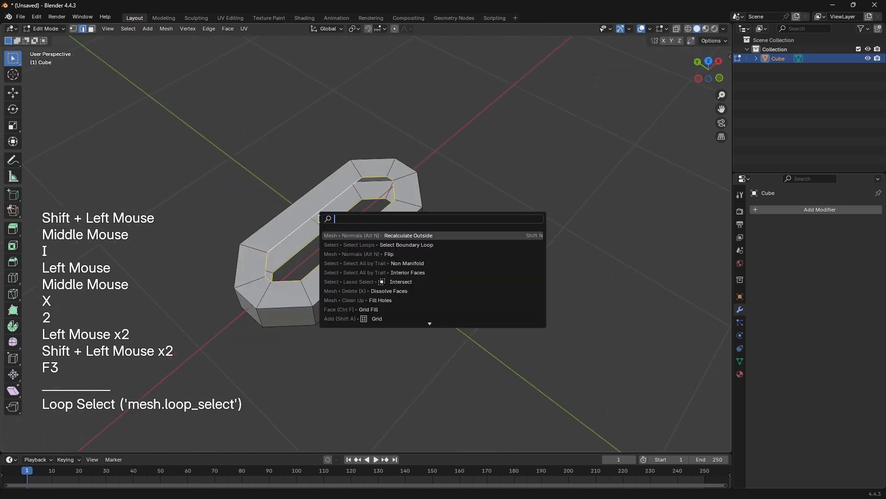
pyautogui.press('Return')
pyautogui.keyDown('shift'); pyautogui.moveTo(319, 218); pyautogui.dragTo(398, 281, button='middle'); pyautogui.keyUp('shift')
pyautogui.press('a')
pyautogui.scroll(-1, 337, 263)
pyautogui.press('Tab')
# - Add a Path curve at the centre of the chain link
pyautogui.click(798, 209)
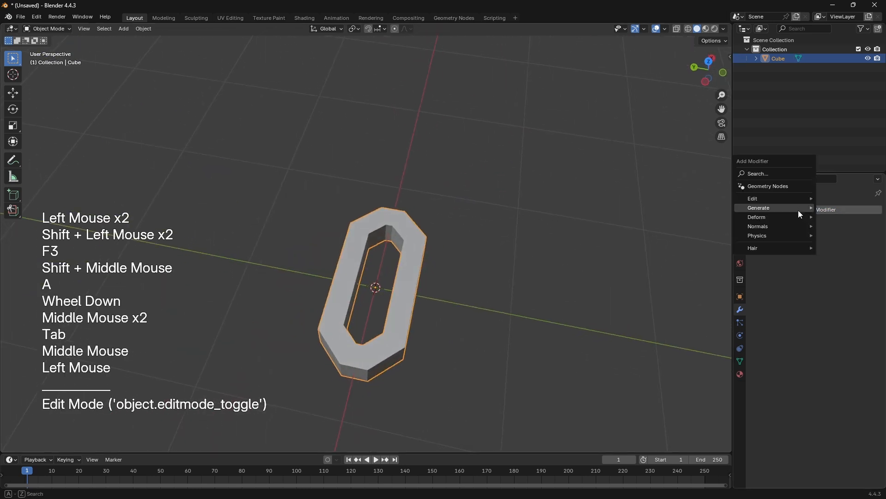
pyautogui.moveTo(800, 212)
pyautogui.hotkey('shift', 'a')
pyautogui.moveTo(504, 187)
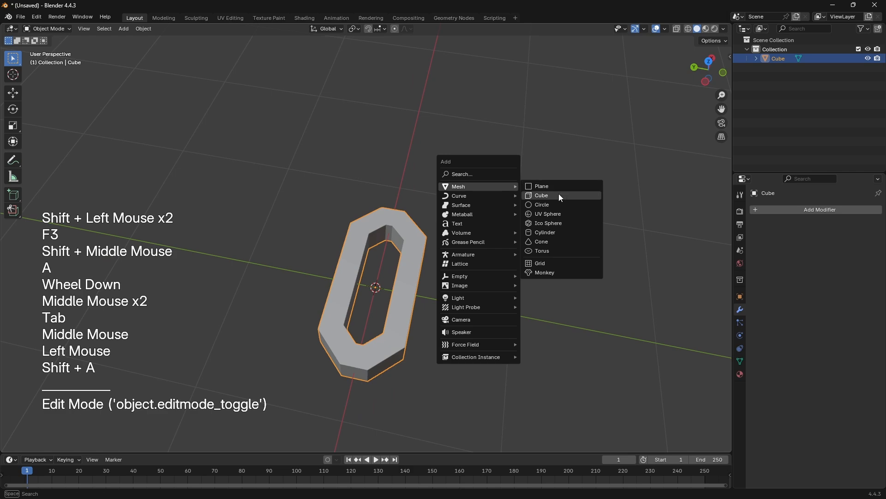
pyautogui.moveTo(475, 197)
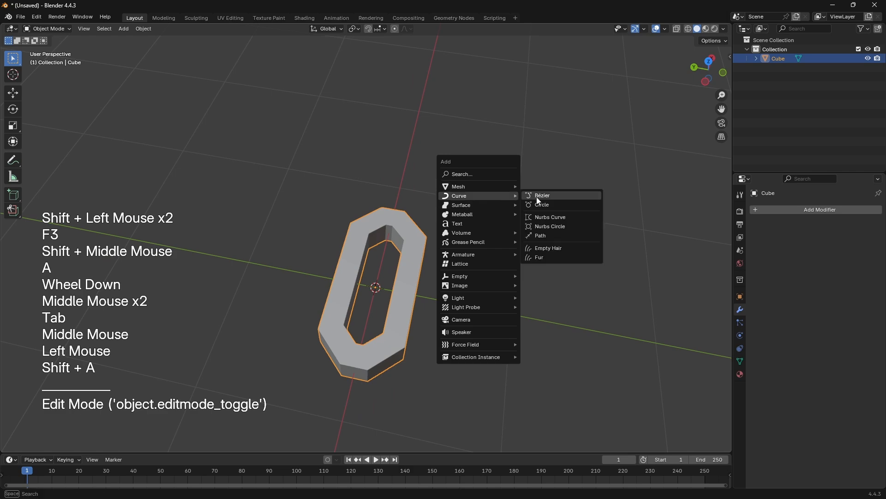
pyautogui.click(543, 236)
# - Extrude the path's far end point repeatedly in edit mode to form a winding curve away from the chain link
pyautogui.scroll(-2, 532, 242)
pyautogui.press('Tab')
pyautogui.moveTo(532, 242); pyautogui.dragTo(447, 253, button='middle')
pyautogui.keyDown('shift'); pyautogui.moveTo(447, 253); pyautogui.dragTo(415, 251, button='middle'); pyautogui.keyUp('shift')
pyautogui.press('Tab')
pyautogui.click(390, 227)
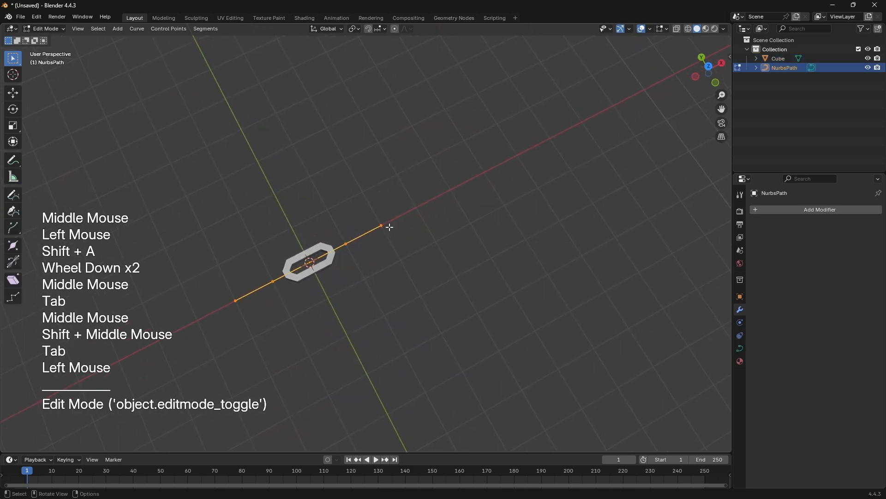
pyautogui.press('e')
pyautogui.click(445, 261)
pyautogui.press('e')
pyautogui.click(502, 240)
pyautogui.press('e')
pyautogui.click(504, 182)
pyautogui.press('e')
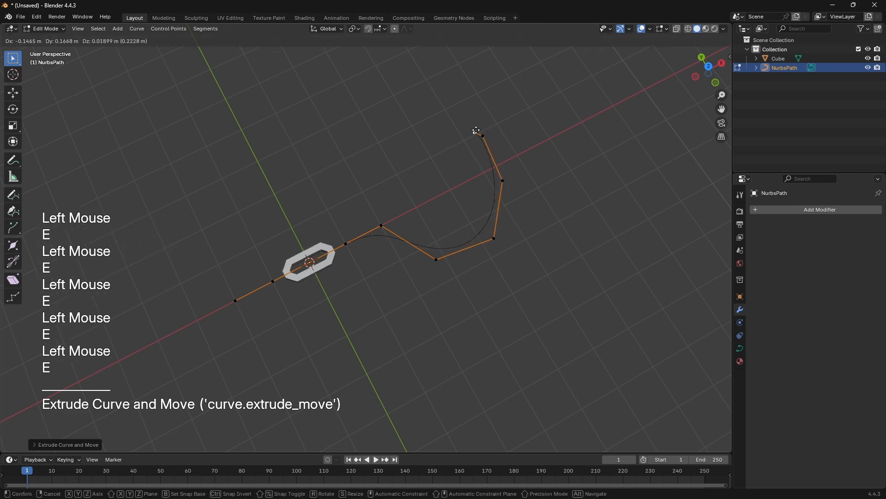
pyautogui.click(477, 131)
pyautogui.press('e')
pyautogui.click(382, 150)
pyautogui.press('Tab')
pyautogui.moveTo(382, 151); pyautogui.dragTo(492, 292, button='middle')
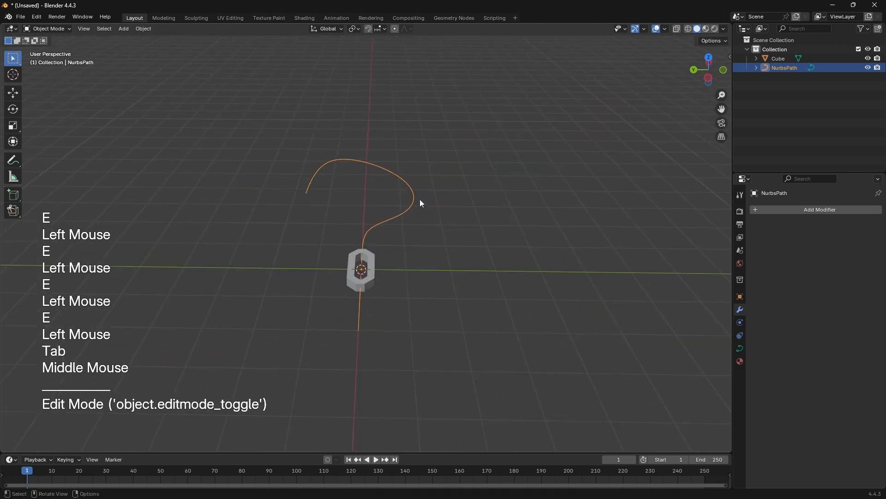
# - Move the path's last control point and its neighbour to reshape the extruded end of the curve
pyautogui.moveTo(422, 204); pyautogui.dragTo(351, 304, button='middle')
pyautogui.press('Tab')
pyautogui.press('g')
pyautogui.click(392, 189)
pyautogui.click(242, 211)
pyautogui.press('g')
pyautogui.moveTo(242, 211); pyautogui.dragTo(658, 243, button='middle')
pyautogui.click(378, 191)
pyautogui.scroll(2, 385, 268)
pyautogui.press('Tab')
# - Add an Array modifier to the chain link and set its count to 6
pyautogui.click(385, 268)
pyautogui.click(403, 267)
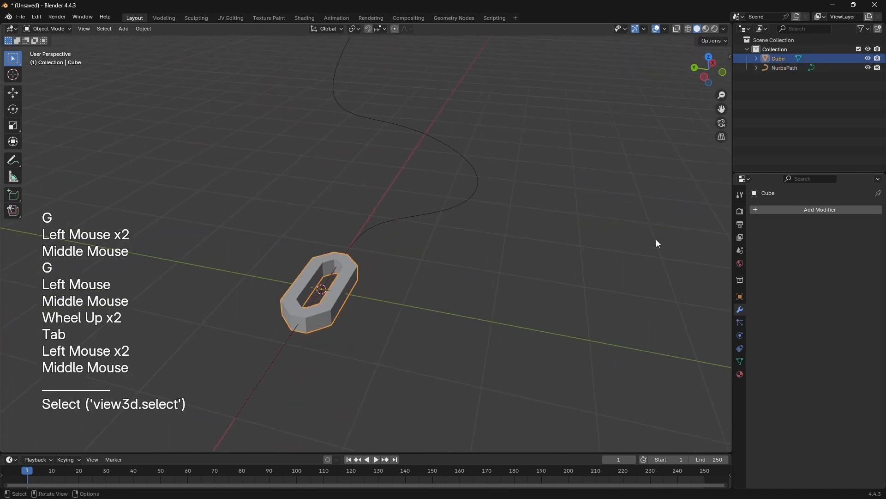
pyautogui.click(783, 208)
pyautogui.write('arra')
pyautogui.press('Return')
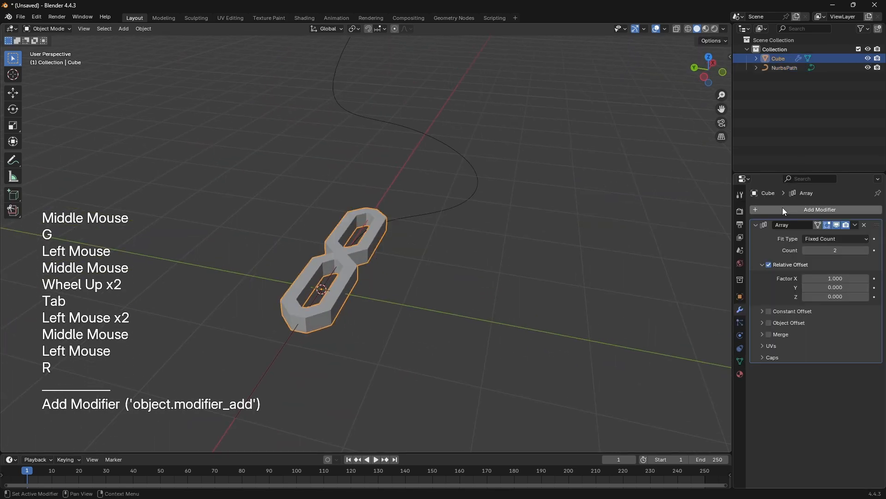
pyautogui.click(848, 240)
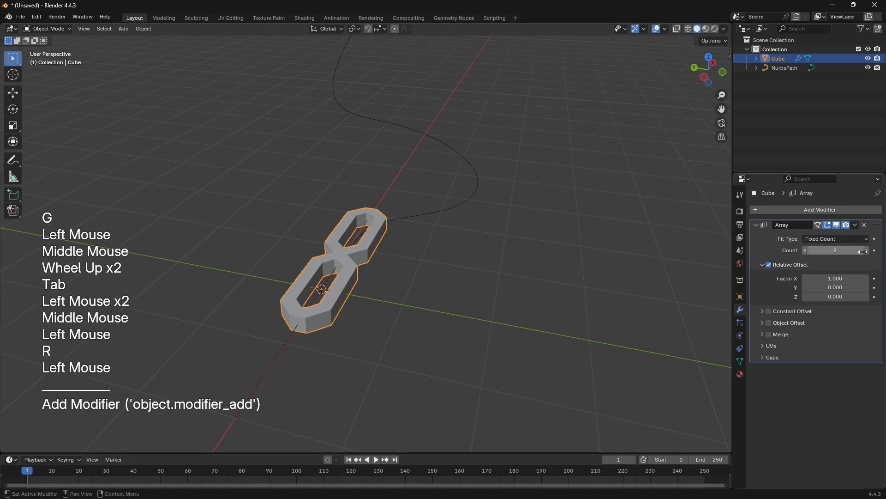
pyautogui.keyDown('shift'); pyautogui.moveTo(647, 199); pyautogui.dragTo(651, 246, button='middle'); pyautogui.keyUp('shift')
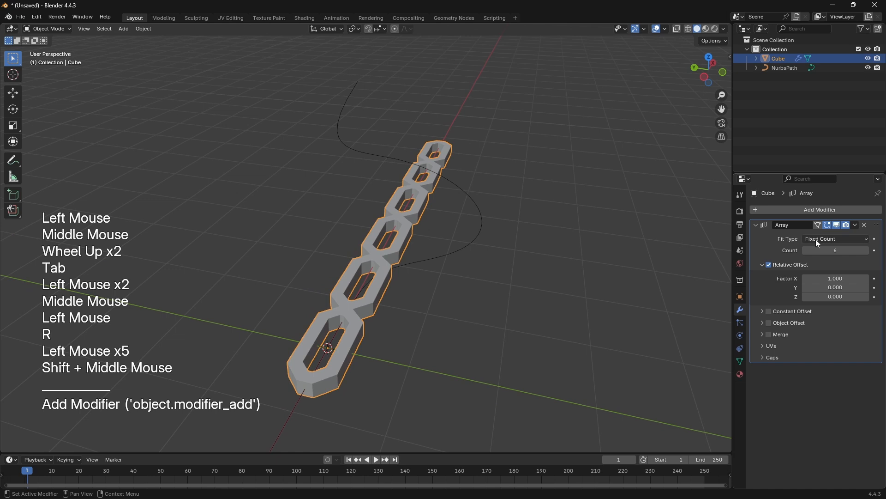
# - Set the Array's fit type to Fit Curve and pick NurbsPath as its curve
pyautogui.click(818, 240)
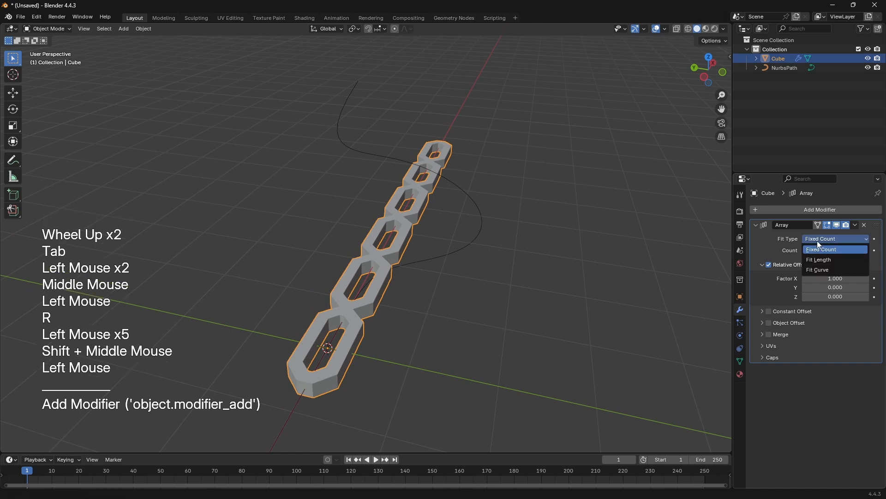
pyautogui.click(822, 272)
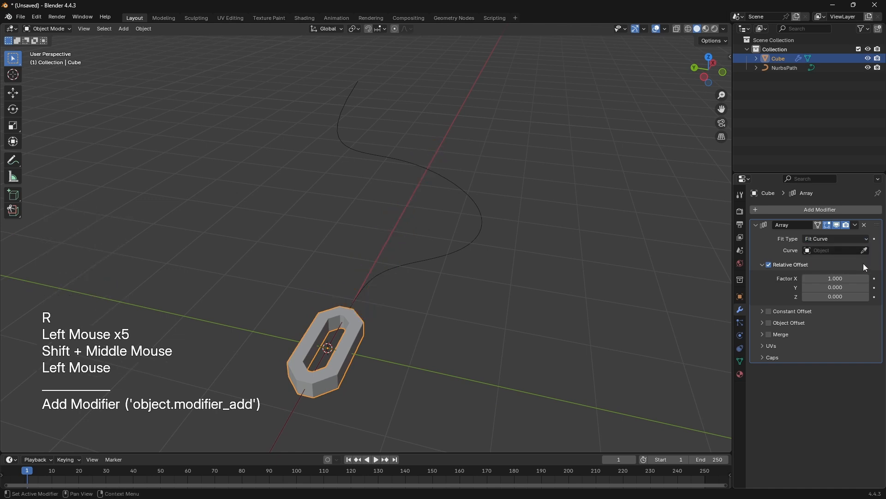
pyautogui.click(480, 195)
pyautogui.click(429, 253)
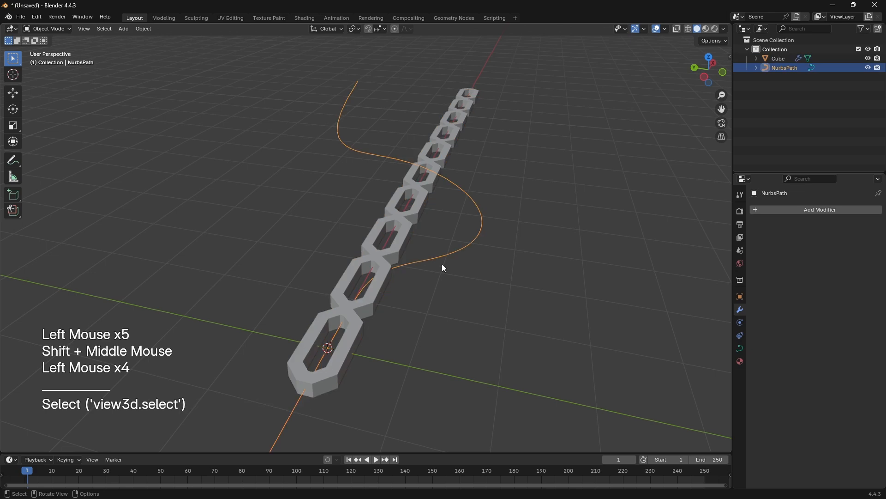
pyautogui.click(421, 245)
# - Scale the chain link's mesh down in two passes in edit mode so many smaller links fill the array
pyautogui.moveTo(420, 244); pyautogui.dragTo(150, 194, button='middle')
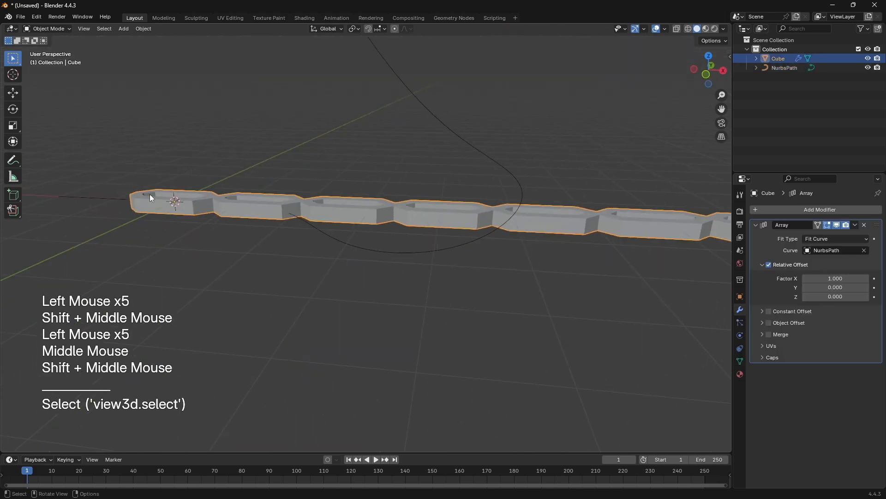
pyautogui.moveTo(254, 210); pyautogui.dragTo(573, 292, button='middle')
pyautogui.press('Tab')
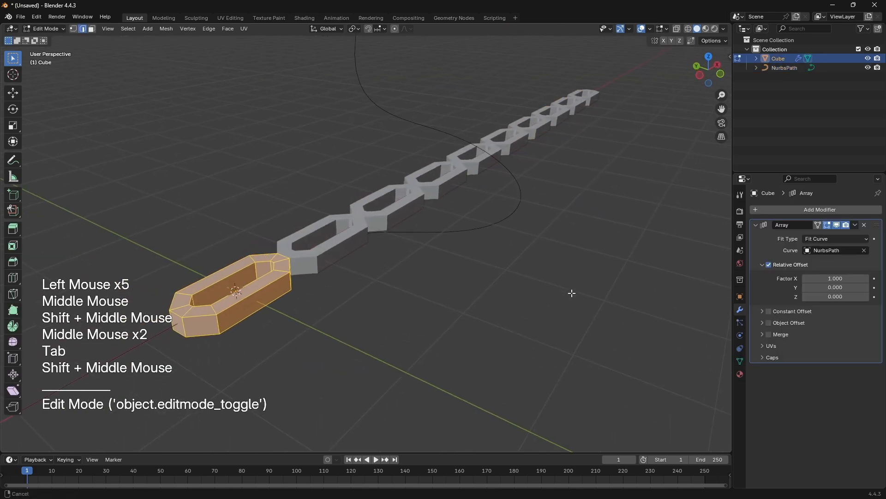
pyautogui.press('s')
pyautogui.click(420, 283)
pyautogui.moveTo(420, 283); pyautogui.dragTo(439, 277, button='middle')
pyautogui.keyDown('shift'); pyautogui.moveTo(439, 277); pyautogui.dragTo(540, 356, button='middle'); pyautogui.keyUp('shift')
pyautogui.keyDown('shift'); pyautogui.scroll(1, 451, 268); pyautogui.keyUp('shift')
pyautogui.press('s')
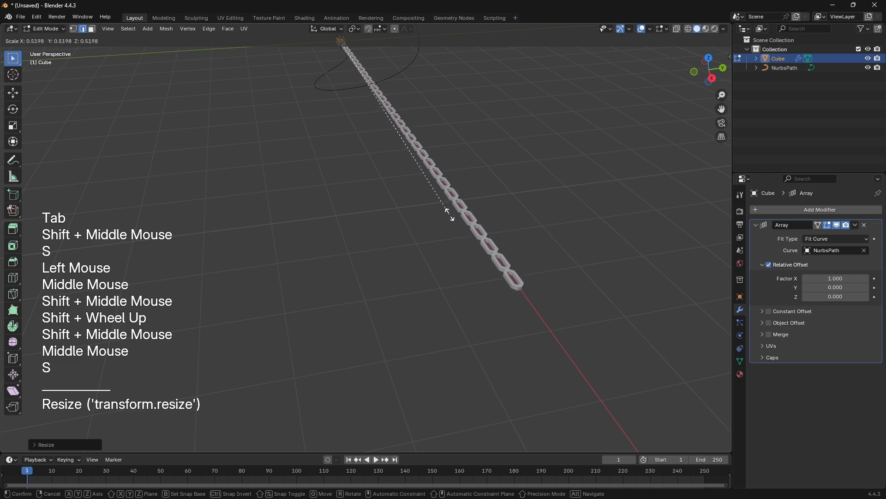
pyautogui.click(428, 182)
pyautogui.moveTo(428, 182); pyautogui.dragTo(401, 151, button='middle')
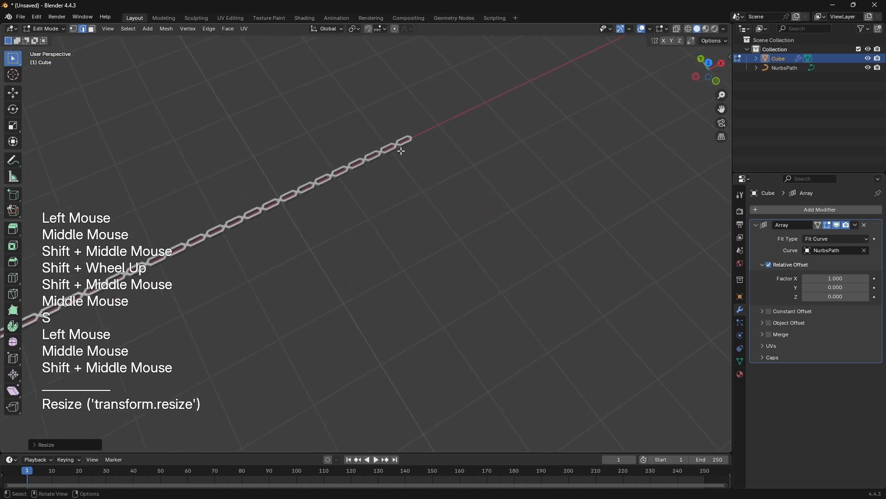
pyautogui.keyDown('shift'); pyautogui.moveTo(537, 240); pyautogui.dragTo(251, 323, button='middle'); pyautogui.keyUp('shift')
pyautogui.scroll(-2, 252, 323)
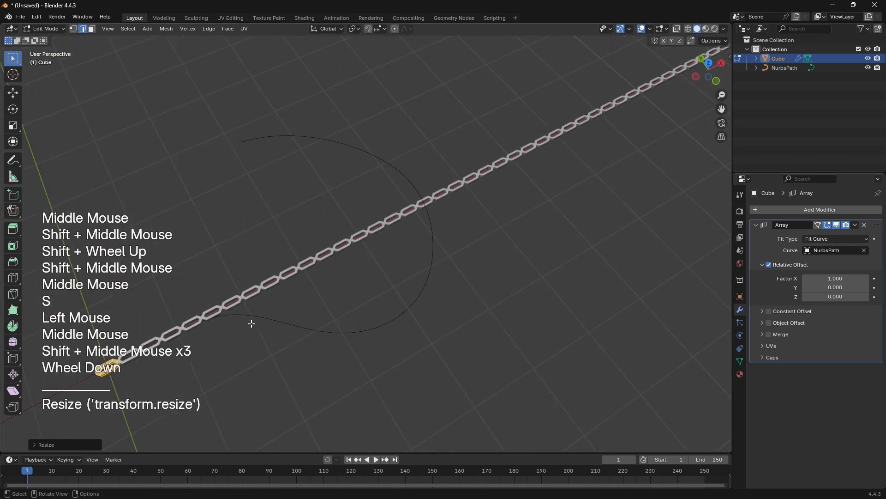
pyautogui.moveTo(309, 277); pyautogui.dragTo(469, 200, button='middle')
pyautogui.press('Tab')
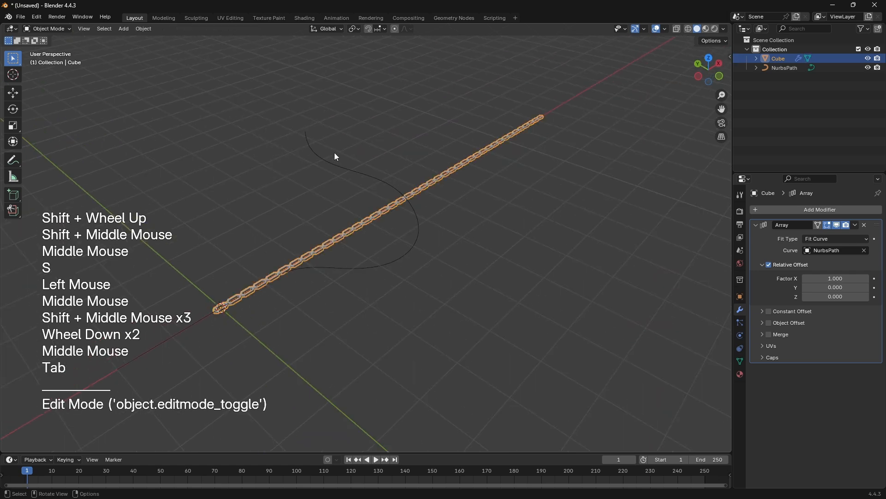
# - Add a Curve modifier to the chain with NurbsPath as its curve object
pyautogui.scroll(2, 451, 240)
pyautogui.keyDown('shift'); pyautogui.moveTo(375, 233); pyautogui.dragTo(438, 239, button='middle'); pyautogui.keyUp('shift')
pyautogui.click(785, 210)
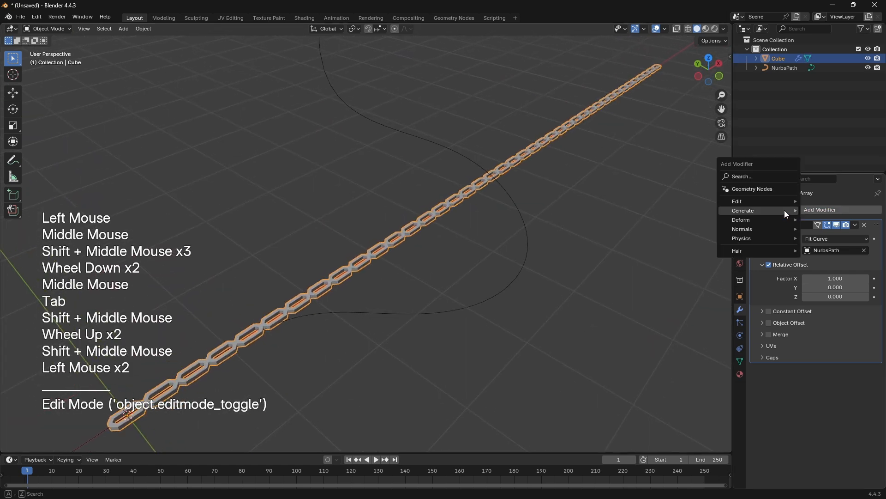
pyautogui.write('CURVE')
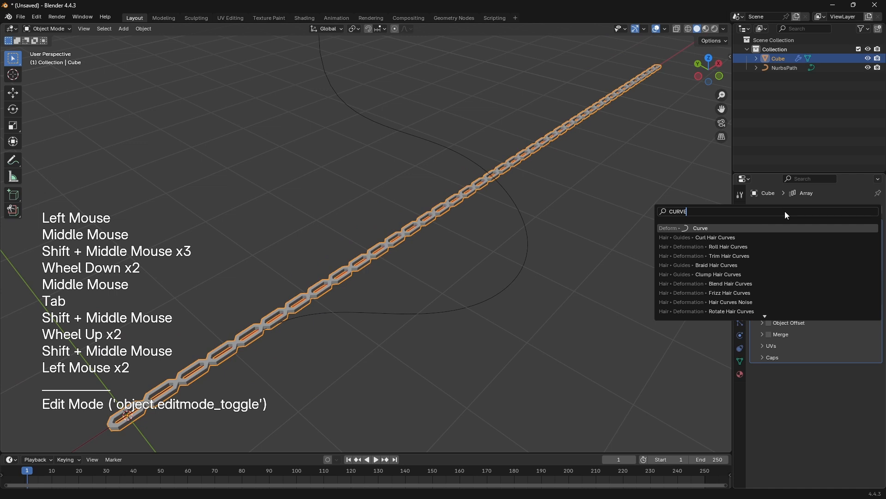
pyautogui.press('Return')
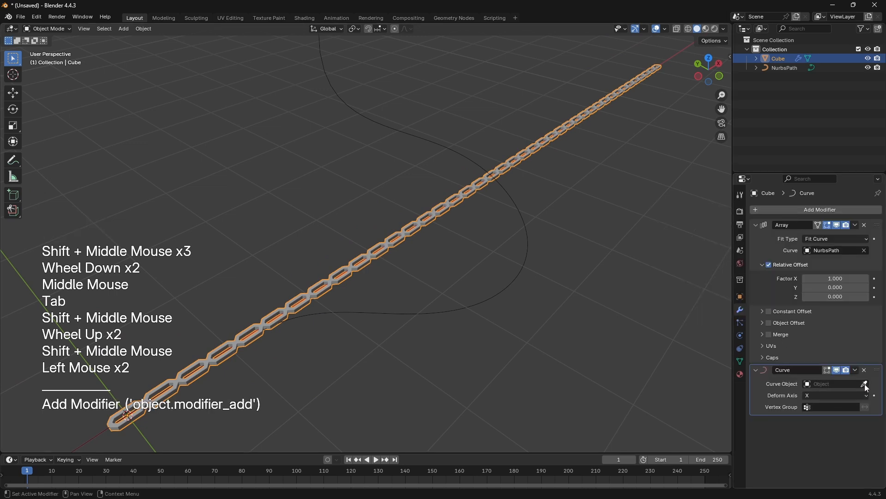
pyautogui.click(531, 240)
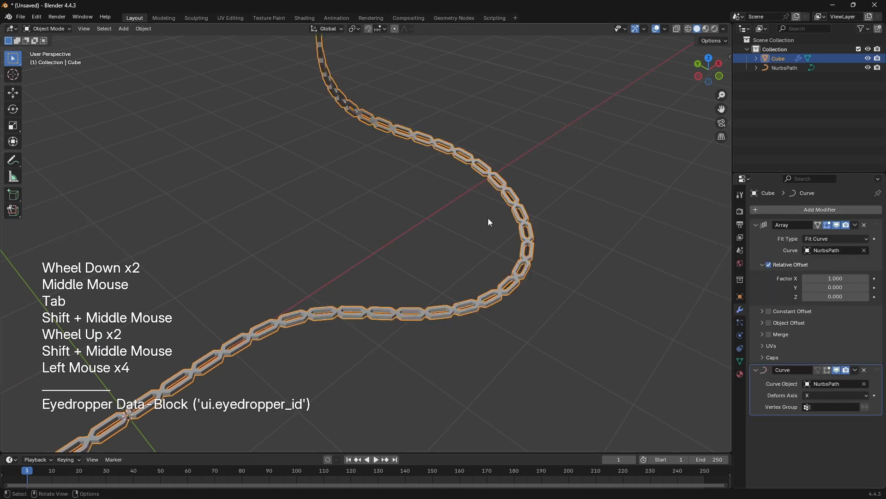
# - Open the NurbsPath curve in edit mode and select the control point at its raised end
pyautogui.scroll(-1, 462, 332)
pyautogui.moveTo(462, 331); pyautogui.dragTo(331, 63, button='middle')
pyautogui.keyDown('shift'); pyautogui.moveTo(330, 133); pyautogui.dragTo(356, 157, button='middle'); pyautogui.keyUp('shift')
pyautogui.moveTo(355, 157); pyautogui.dragTo(384, 180, button='middle')
pyautogui.keyDown('shift'); pyautogui.moveTo(383, 180); pyautogui.dragTo(409, 200, button='middle'); pyautogui.keyUp('shift')
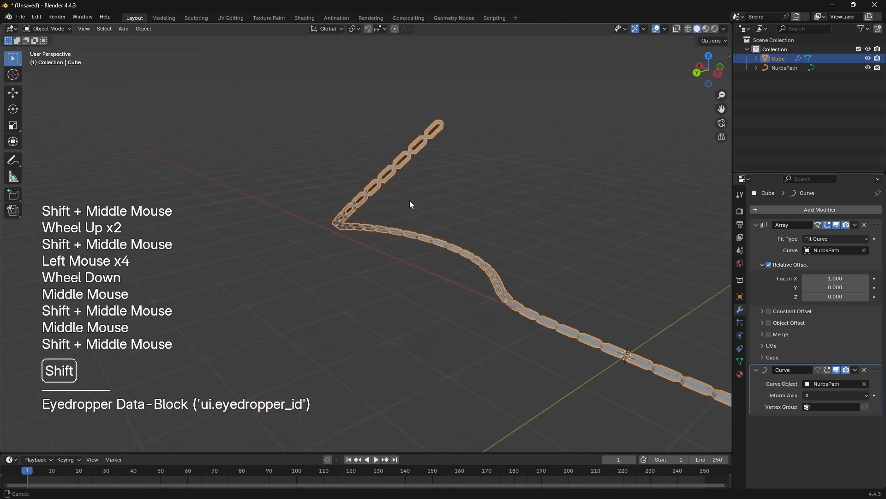
pyautogui.scroll(2, 400, 101)
pyautogui.click(383, 138)
pyautogui.click(385, 139)
pyautogui.press('Tab')
pyautogui.click(436, 99)
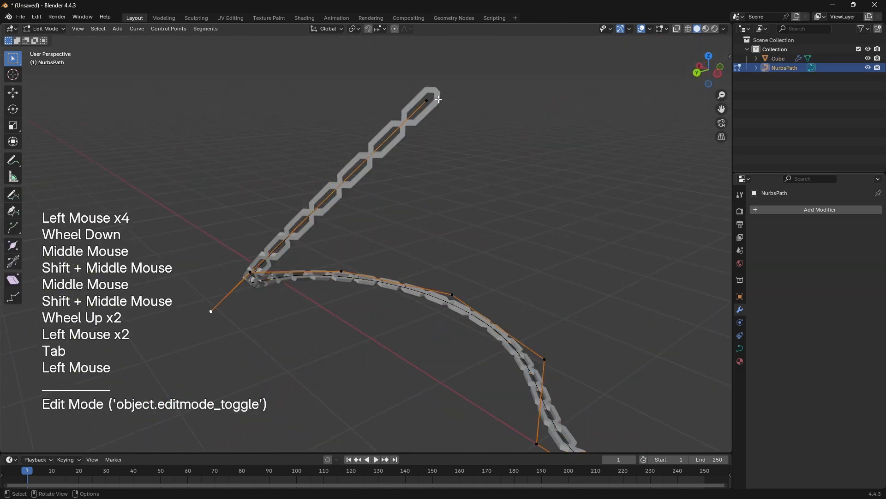
# - Extrude five new control points from the curve's raised end so the chain loops up and back over itself
pyautogui.scroll(-2, 436, 99)
pyautogui.keyDown('shift'); pyautogui.moveTo(436, 99); pyautogui.dragTo(433, 162, button='middle'); pyautogui.keyUp('shift')
pyautogui.keyDown('shift'); pyautogui.moveTo(433, 161); pyautogui.dragTo(457, 168, button='middle'); pyautogui.keyUp('shift')
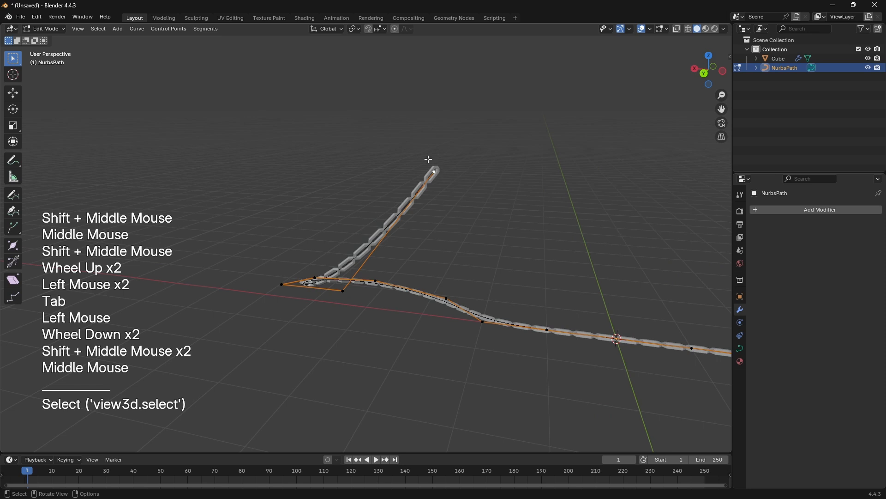
pyautogui.press('e')
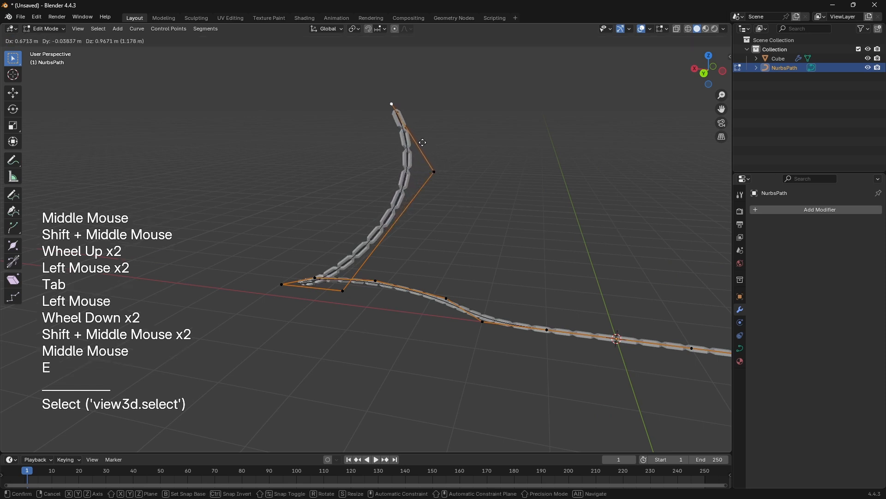
pyautogui.click(340, 129)
pyautogui.press('e')
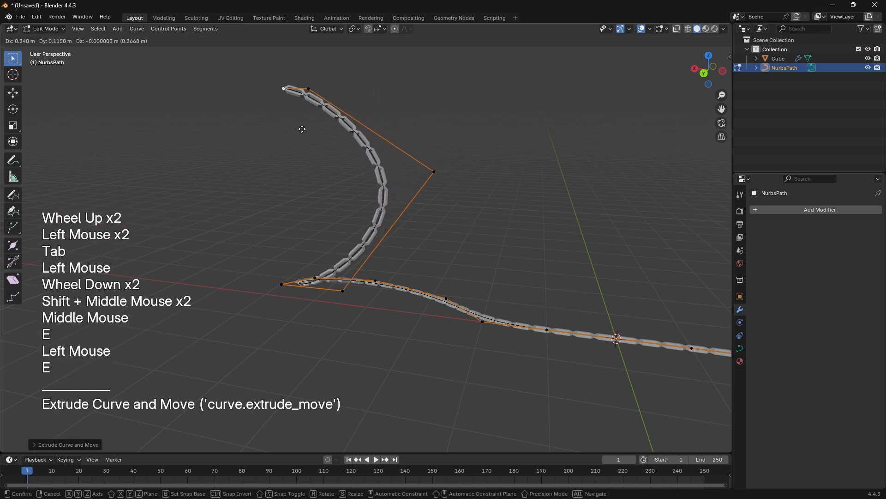
pyautogui.click(298, 145)
pyautogui.press('e')
pyautogui.click(291, 200)
pyautogui.press('e')
pyautogui.click(312, 272)
pyautogui.press('e')
pyautogui.click(480, 311)
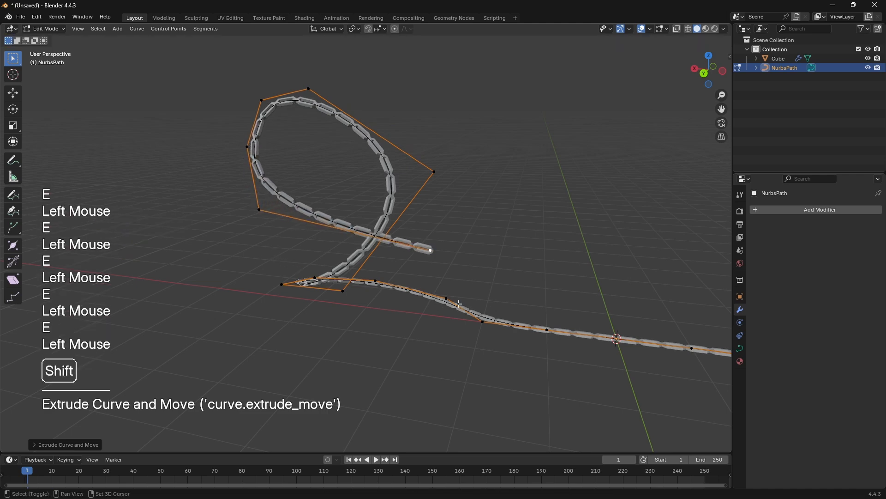
# - Move the curve's new end point and another extruded point outward so the loop spreads out in depth
pyautogui.keyDown('shift'); pyautogui.moveTo(480, 311); pyautogui.dragTo(434, 296, button='middle'); pyautogui.keyUp('shift')
pyautogui.moveTo(432, 296); pyautogui.dragTo(467, 263, button='middle')
pyautogui.press('g')
pyautogui.click(603, 241)
pyautogui.moveTo(355, 229); pyautogui.dragTo(367, 168, button='middle')
pyautogui.click(367, 169)
pyautogui.press('g')
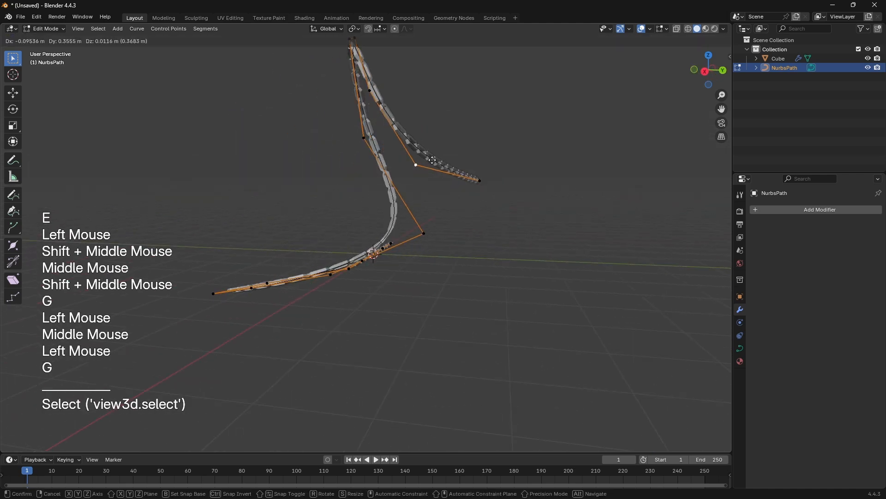
pyautogui.click(440, 162)
# - Select all of the curve's control points and adjust their Mean Tilt and reduce their Mean Radius
pyautogui.press('a')
pyautogui.moveTo(439, 163); pyautogui.dragTo(350, 212, button='middle')
pyautogui.press('n')
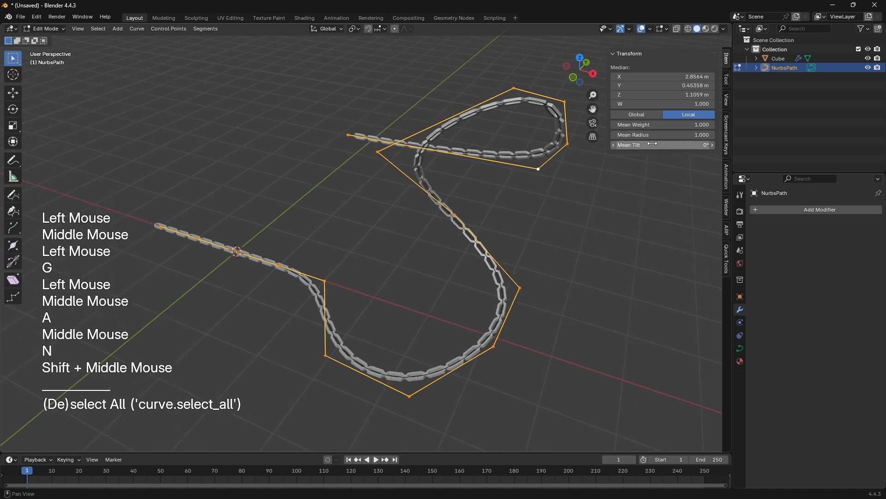
pyautogui.moveTo(651, 148); pyautogui.dragTo(566, 148)
pyautogui.moveTo(516, 181); pyautogui.dragTo(465, 158, button='middle')
pyautogui.moveTo(632, 135); pyautogui.dragTo(612, 145)
pyautogui.moveTo(356, 243); pyautogui.dragTo(431, 272, button='middle')
pyautogui.keyDown('shift'); pyautogui.moveTo(443, 267); pyautogui.dragTo(559, 253, button='middle'); pyautogui.keyUp('shift')
# - Leave curve editing, select the chain object and hide the transform sidebar
pyautogui.scroll(1, 521, 263)
pyautogui.moveTo(407, 268); pyautogui.dragTo(397, 252, button='middle')
pyautogui.press('Tab')
pyautogui.scroll(1, 396, 249)
pyautogui.click(396, 249)
pyautogui.press('n')
pyautogui.moveTo(452, 258)
pyautogui.keyDown('shift'); pyautogui.mouseDown(button='middle')
pyautogui.moveTo(471, 261)
pyautogui.moveTo(381, 293)
pyautogui.moveTo(443, 273)
pyautogui.mouseUp(button='middle'); pyautogui.keyUp('shift')
# - Examine the undeformed chain in edit mode, comparing its direction with the curve from the top view
pyautogui.press('Tab')
pyautogui.scroll(3, 470, 260)
pyautogui.keyDown('shift'); pyautogui.moveTo(444, 272); pyautogui.dragTo(474, 259, button='middle'); pyautogui.keyUp('shift')
pyautogui.keyDown('shift'); pyautogui.moveTo(375, 290); pyautogui.dragTo(338, 297, button='middle'); pyautogui.keyUp('shift')
pyautogui.moveTo(338, 298); pyautogui.dragTo(294, 337, button='middle')
pyautogui.press('Tab')
pyautogui.scroll(-2, 370, 287)
pyautogui.press('KP_1')
pyautogui.press('KP_0')
pyautogui.press('KP_7')
pyautogui.press('KP_4')
pyautogui.press('KP_7')
pyautogui.press('Tab')
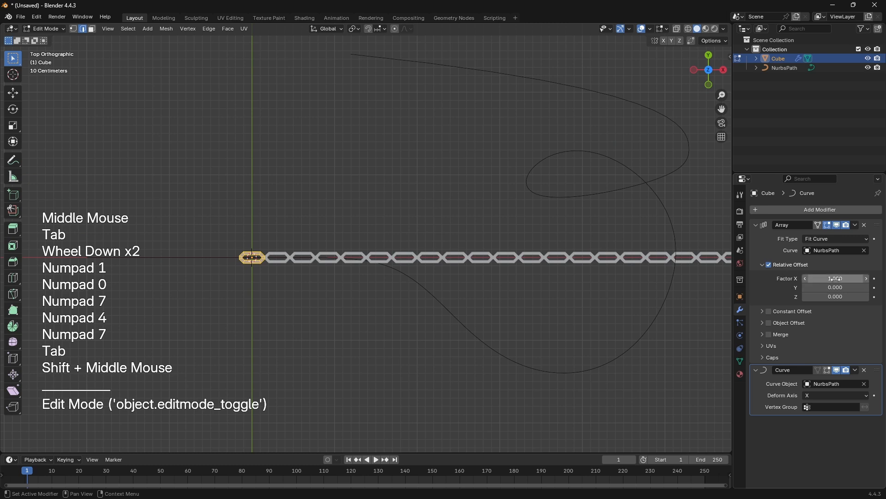
# - Inspect the Curve modifier's Deform Axis options and compare the chain in object and edit mode
pyautogui.keyDown('shift'); pyautogui.moveTo(388, 348); pyautogui.dragTo(455, 338, button='middle'); pyautogui.keyUp('shift')
pyautogui.scroll(1, 456, 338)
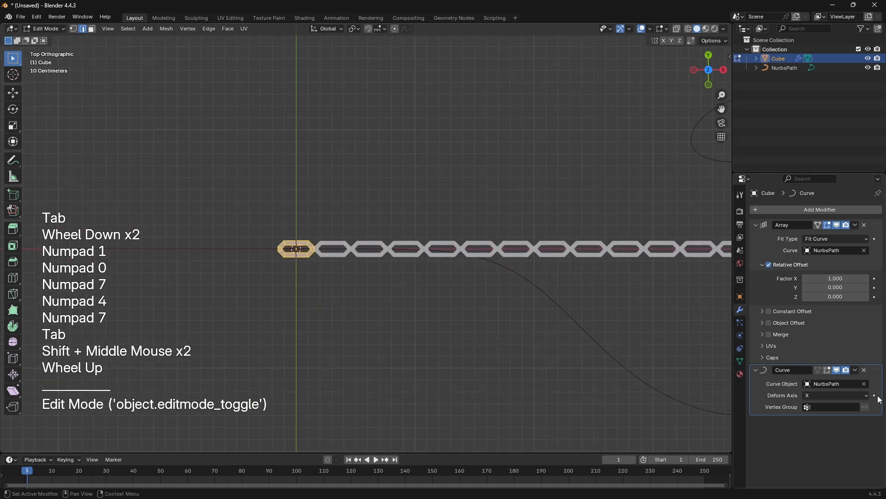
pyautogui.click(822, 395)
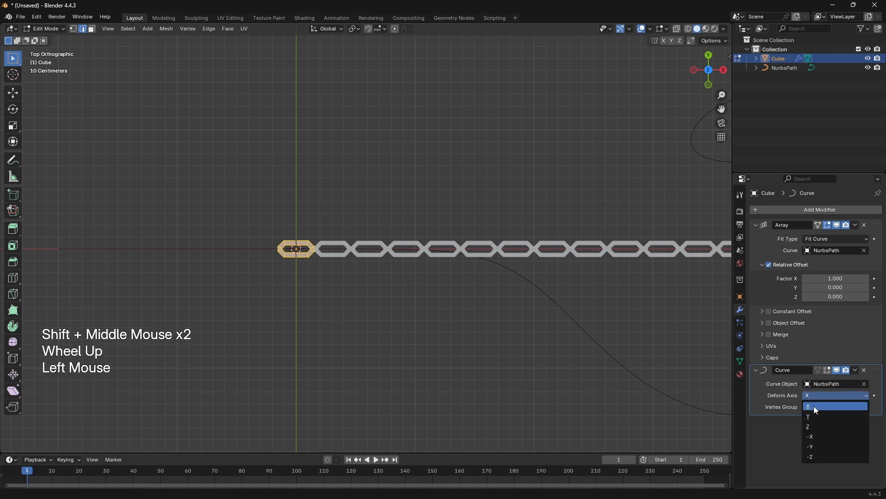
pyautogui.keyDown('shift'); pyautogui.moveTo(489, 277); pyautogui.dragTo(496, 271, button='middle'); pyautogui.keyUp('shift')
pyautogui.moveTo(496, 270); pyautogui.dragTo(508, 253, button='middle')
pyautogui.scroll(-2, 466, 284)
pyautogui.press('Tab')
pyautogui.press('Tab')
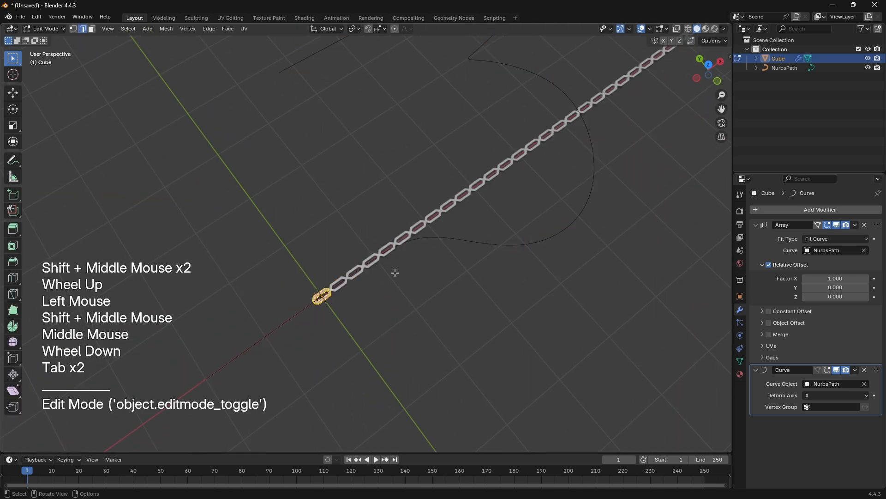
# - Switch the Array from Relative Offset to Constant Offset with a Distance X of 0.2 m
pyautogui.keyDown('shift'); pyautogui.moveTo(465, 284); pyautogui.dragTo(432, 223, button='middle'); pyautogui.keyUp('shift')
pyautogui.scroll(2, 432, 223)
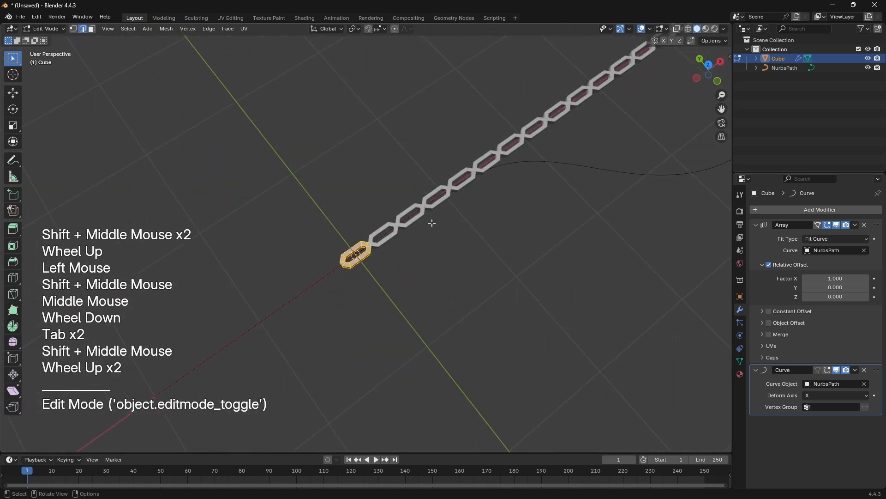
pyautogui.click(769, 264)
pyautogui.click(762, 311)
pyautogui.click(769, 312)
pyautogui.click(826, 333)
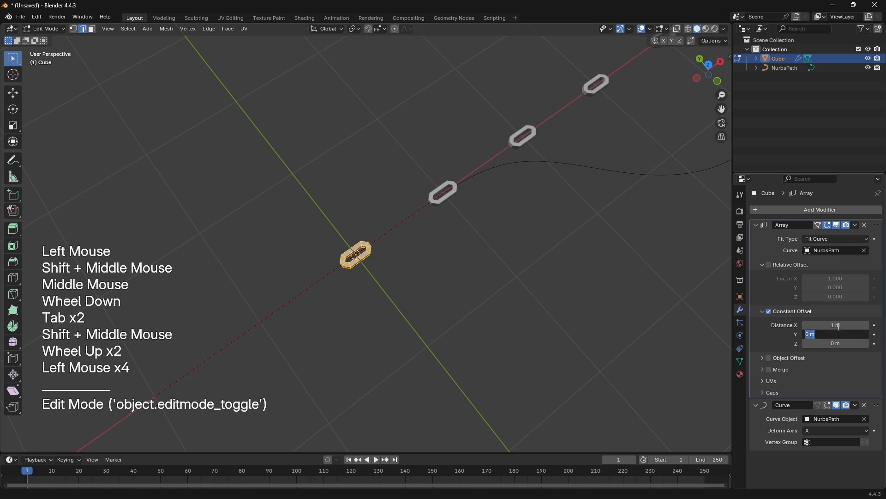
pyautogui.click(833, 324)
pyautogui.write('1')
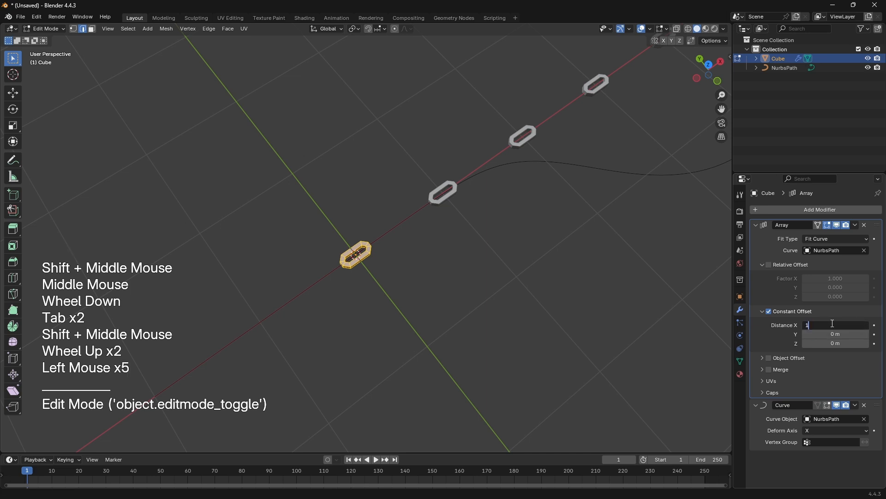
pyautogui.hotkey('ctrl', 'a')
pyautogui.write('0.2')
pyautogui.press('Return')
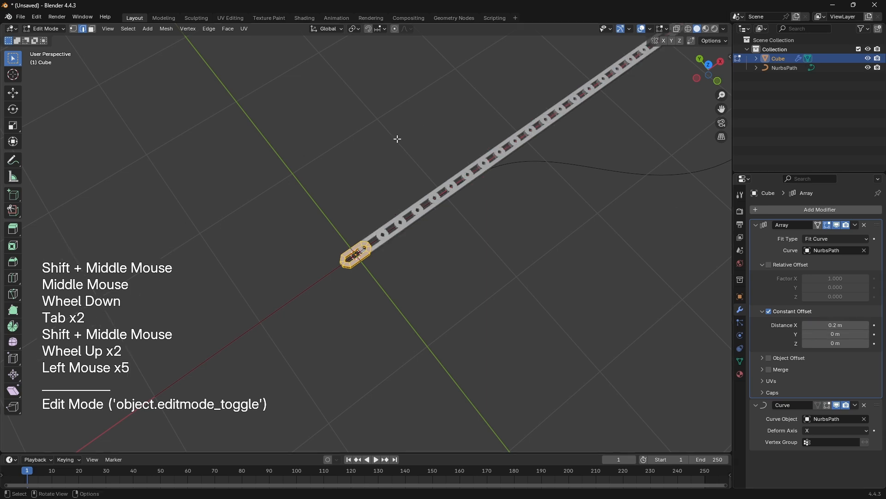
# - Increase the Constant Offset's Distance X to 0.471 m so the links stand apart
pyautogui.scroll(3, 415, 222)
pyautogui.keyDown('shift'); pyautogui.moveTo(417, 226); pyautogui.dragTo(430, 223, button='middle'); pyautogui.keyUp('shift')
pyautogui.keyDown('shift'); pyautogui.moveTo(806, 325); pyautogui.dragTo(845, 325); pyautogui.keyUp('shift')
# - Duplicate the link's mesh along the X axis and rotate the copy by 90 degrees
pyautogui.hotkey('shift', 'd')
pyautogui.press('y')
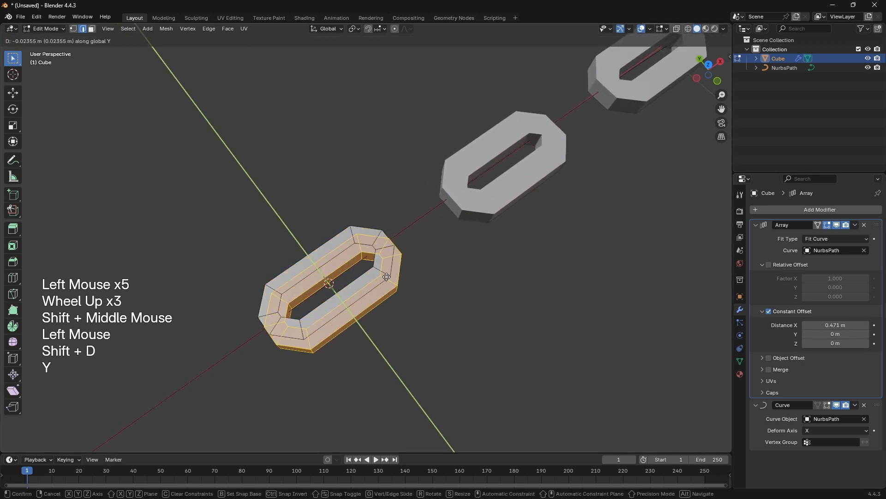
pyautogui.press('x')
pyautogui.click(406, 257)
pyautogui.keyDown('alt'); pyautogui.moveTo(406, 257); pyautogui.dragTo(318, 300, button='middle'); pyautogui.keyUp('alt')
pyautogui.write('r90')
pyautogui.press('KP_Enter')
pyautogui.moveTo(319, 300); pyautogui.dragTo(379, 286, button='middle')
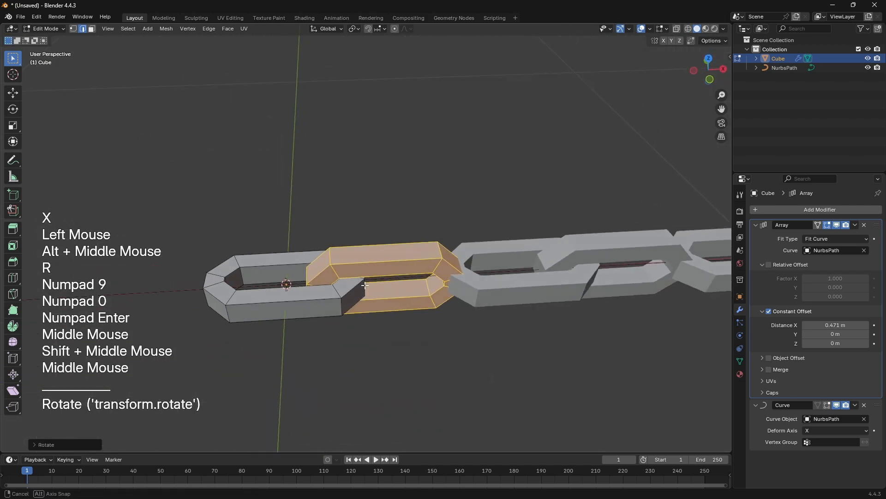
# - Shift the rotated link along X and set the Constant Offset's Distance X to 0.399 m
pyautogui.press('g')
pyautogui.press('y')
pyautogui.press('x')
pyautogui.keyDown('shift'); pyautogui.click(409, 284); pyautogui.keyUp('shift')
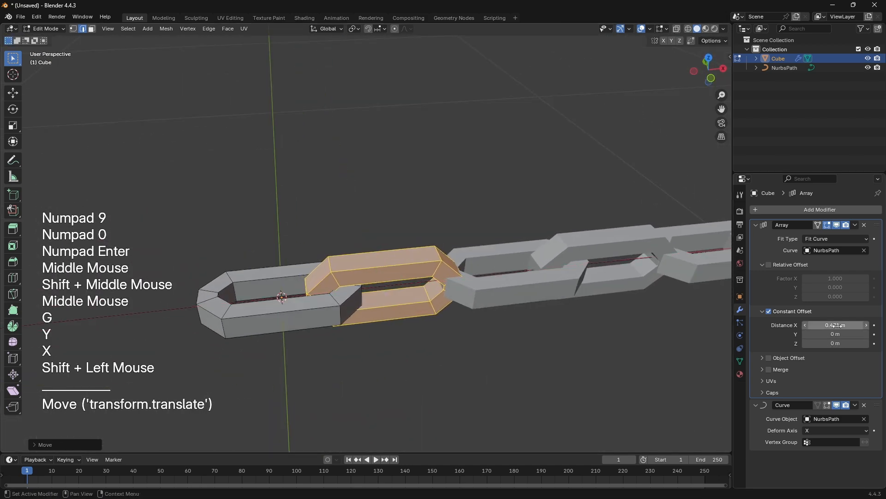
pyautogui.moveTo(836, 325); pyautogui.dragTo(826, 325)
pyautogui.scroll(-2, 578, 245)
pyautogui.press('Tab')
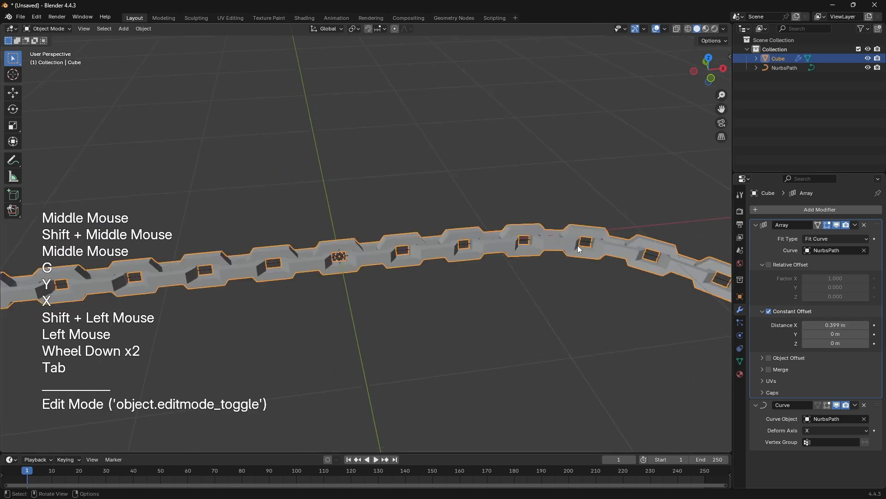
# - Widen the Constant Offset's Distance X to 1.278 m in edit mode to spread the link pairs far apart
pyautogui.scroll(-1, 578, 246)
pyautogui.keyDown('shift'); pyautogui.moveTo(578, 245); pyautogui.dragTo(433, 333, button='middle'); pyautogui.keyUp('shift')
pyautogui.scroll(1, 423, 268)
pyautogui.moveTo(424, 272); pyautogui.dragTo(490, 236, button='middle')
pyautogui.press('Tab')
pyautogui.moveTo(489, 236); pyautogui.dragTo(522, 231, button='middle')
pyautogui.moveTo(522, 231)
pyautogui.keyDown('shift'); pyautogui.mouseDown(button='middle')
pyautogui.moveTo(514, 237)
pyautogui.moveTo(527, 242)
pyautogui.mouseUp(button='middle'); pyautogui.keyUp('shift')
pyautogui.keyDown('shift'); pyautogui.moveTo(527, 243); pyautogui.dragTo(540, 249, button='middle'); pyautogui.keyUp('shift')
pyautogui.keyDown('shift'); pyautogui.moveTo(842, 327); pyautogui.dragTo(863, 325); pyautogui.keyUp('shift')
pyautogui.scroll(1, 566, 293)
pyautogui.scroll(-2, 566, 292)
pyautogui.moveTo(370, 194); pyautogui.dragTo(535, 282, button='middle')
pyautogui.keyDown('shift'); pyautogui.moveTo(535, 282); pyautogui.dragTo(509, 273, button='middle'); pyautogui.keyUp('shift')
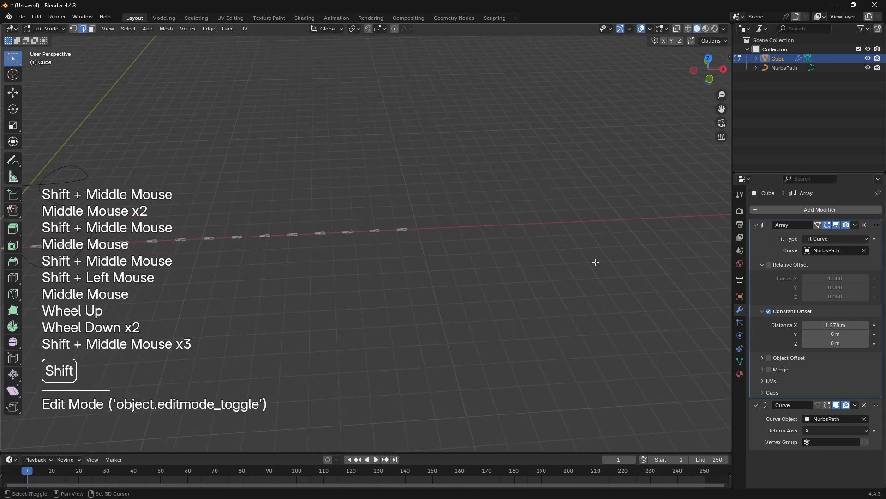
# - Set the Constant Offset's Distance X to 0.442 m so the link pairs interlock, and return to object mode
pyautogui.keyDown('shift'); pyautogui.scroll(1, 596, 262); pyautogui.keyUp('shift')
pyautogui.scroll(3, 596, 261)
pyautogui.moveTo(848, 327); pyautogui.dragTo(827, 327)
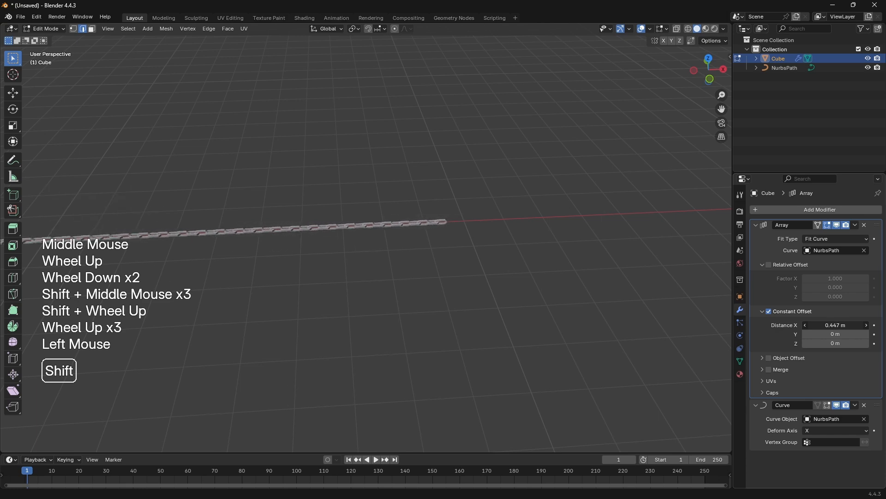
pyautogui.keyDown('shift'); pyautogui.moveTo(239, 203); pyautogui.dragTo(323, 258, button='middle'); pyautogui.keyUp('shift')
pyautogui.scroll(1, 227, 277)
pyautogui.moveTo(323, 259); pyautogui.dragTo(542, 250, button='middle')
pyautogui.scroll(2, 603, 235)
pyautogui.press('Tab')
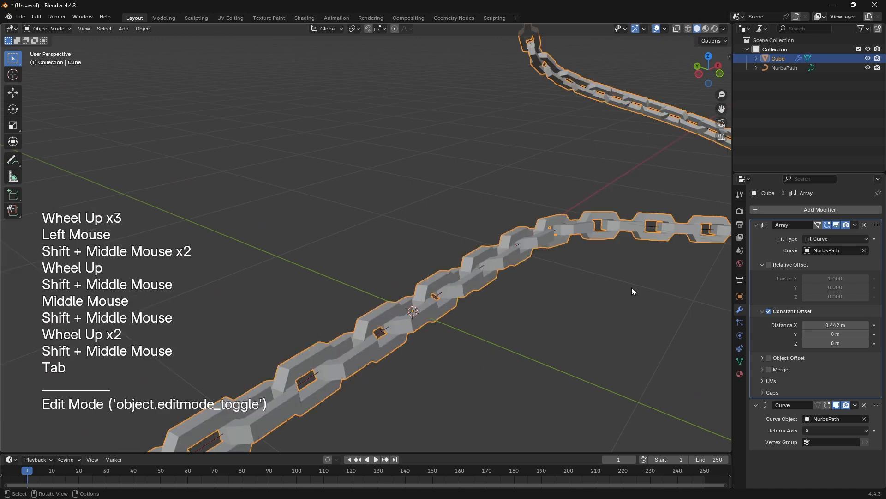
# - Delete the chain and the curve from the scene
pyautogui.keyDown('shift'); pyautogui.moveTo(517, 345); pyautogui.dragTo(508, 328, button='middle'); pyautogui.keyUp('shift')
pyautogui.moveTo(507, 328); pyautogui.dragTo(442, 270, button='middle')
pyautogui.press('a')
pyautogui.press('x')
# - Add a mesh circle to the scene and open it in edit mode
pyautogui.hotkey('shift', 'a')
pyautogui.moveTo(442, 270)
pyautogui.moveTo(422, 259)
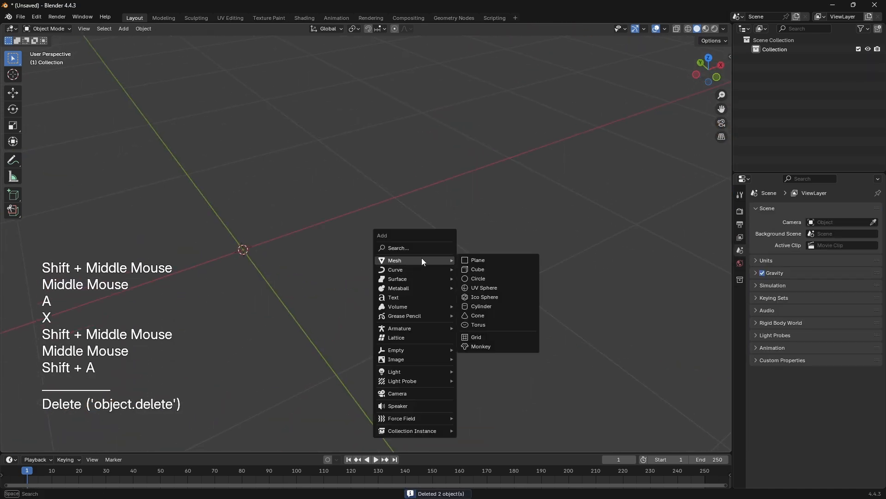
pyautogui.click(503, 280)
pyautogui.press('Tab')
pyautogui.keyDown('shift'); pyautogui.moveTo(425, 278); pyautogui.dragTo(596, 376, button='middle'); pyautogui.keyUp('shift')
pyautogui.press('f')
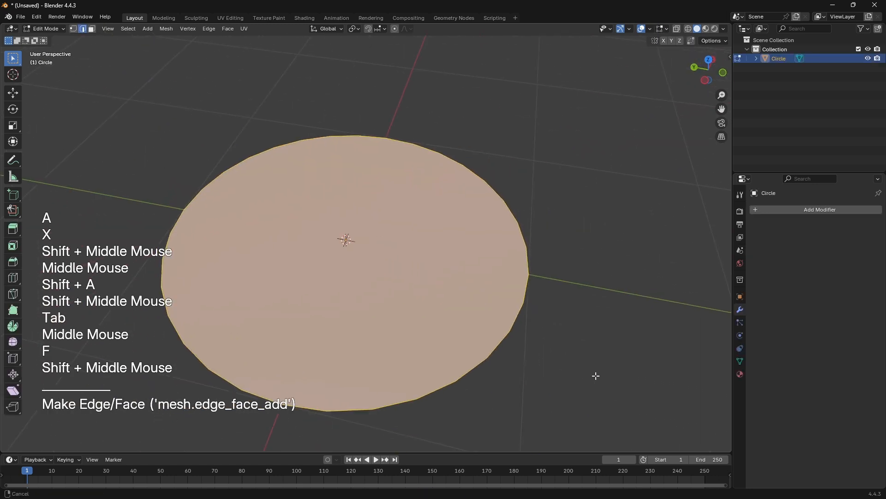
pyautogui.press('i')
pyautogui.click(603, 369)
pyautogui.press('s')
pyautogui.press('KP_0')
pyautogui.press('KP_Enter')
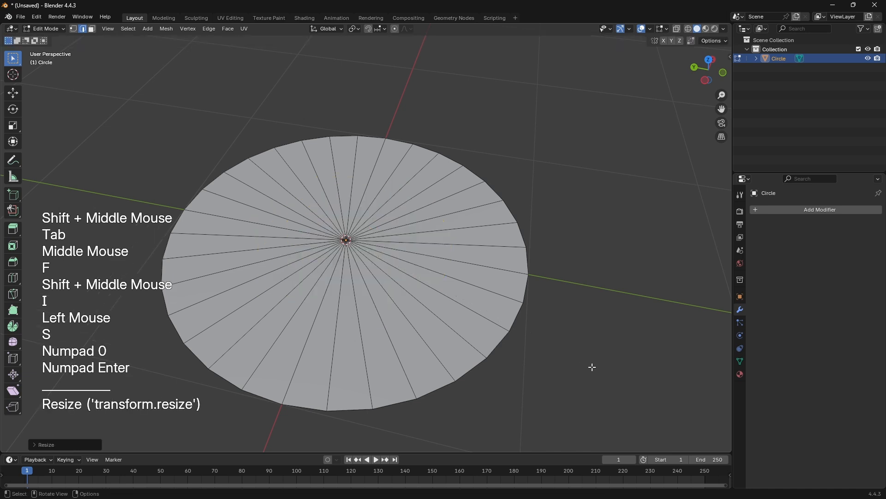
# - Delete all of the circle's vertices and add a new mesh circle with 36 vertices
pyautogui.press('1')
pyautogui.press('a')
pyautogui.press('x')
pyautogui.click(552, 194)
pyautogui.hotkey('shift', 'a')
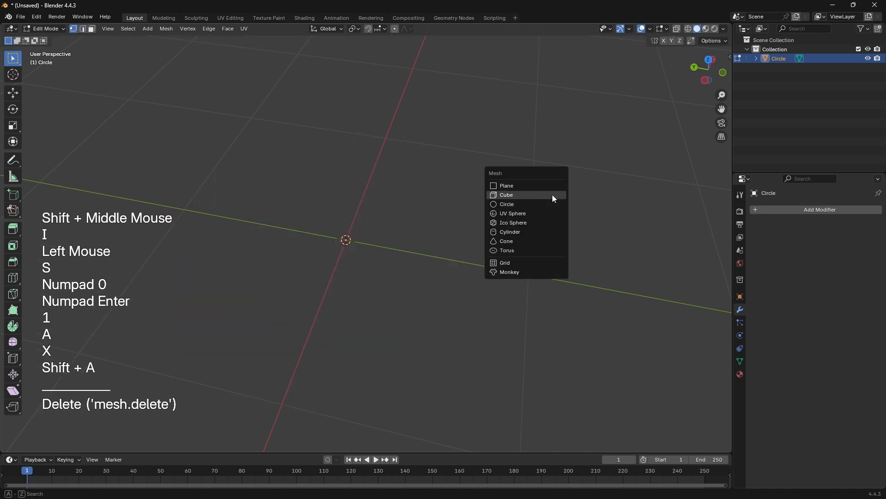
pyautogui.click(530, 205)
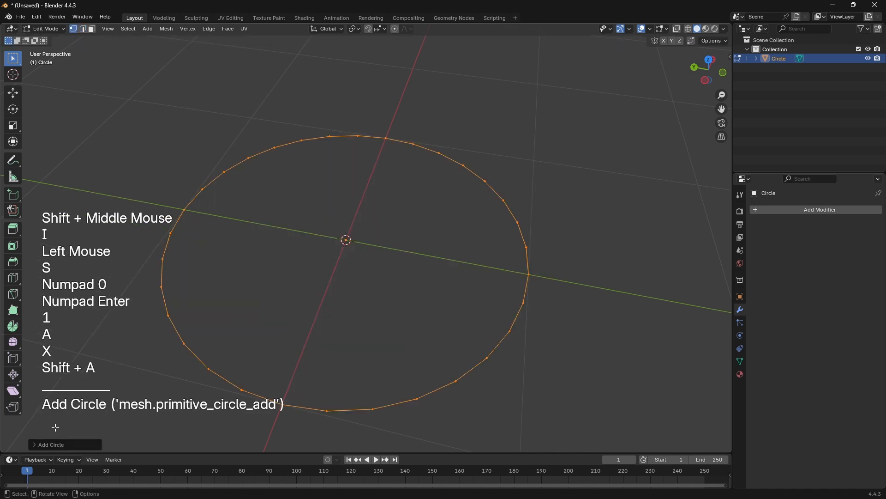
pyautogui.click(36, 445)
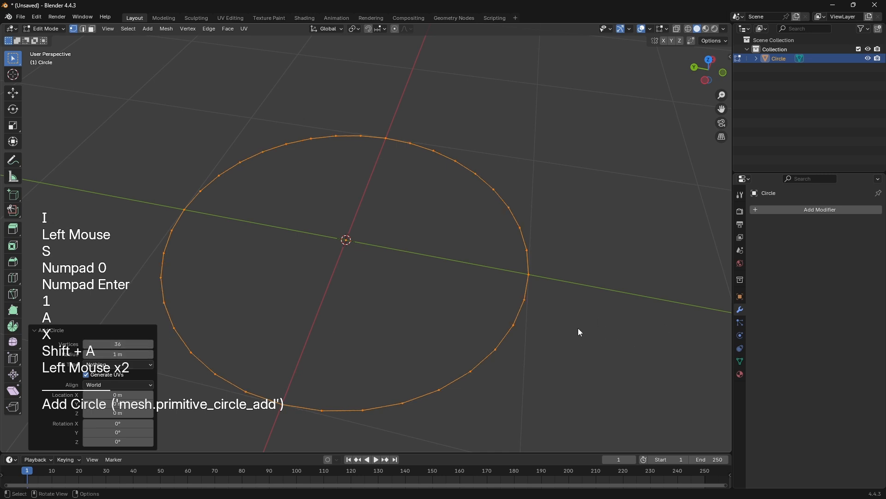
# - Fill the new circle, inset its face, scale the inset to 0 at the centre and switch to top view
pyautogui.moveTo(579, 329); pyautogui.dragTo(590, 350, button='middle')
pyautogui.press('f')
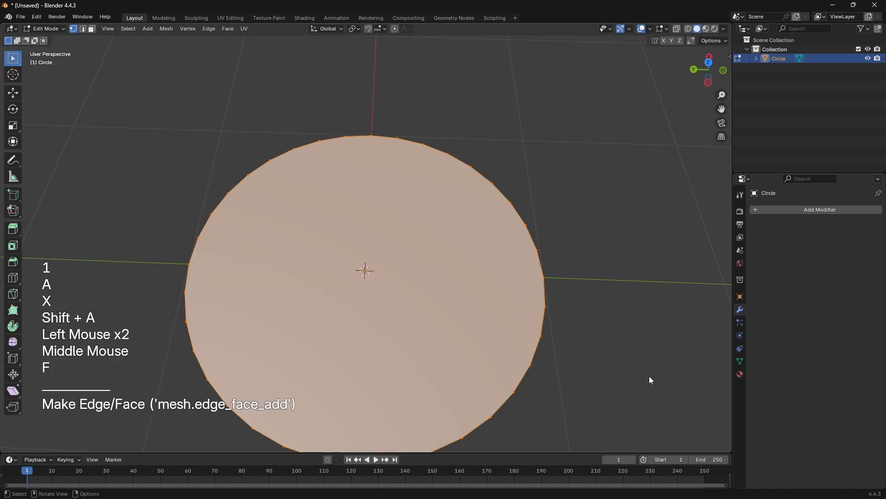
pyautogui.press('i')
pyautogui.click(595, 363)
pyautogui.press('s')
pyautogui.press('KP_0')
pyautogui.press('KP_Enter')
pyautogui.press('KP_7')
pyautogui.press('1')
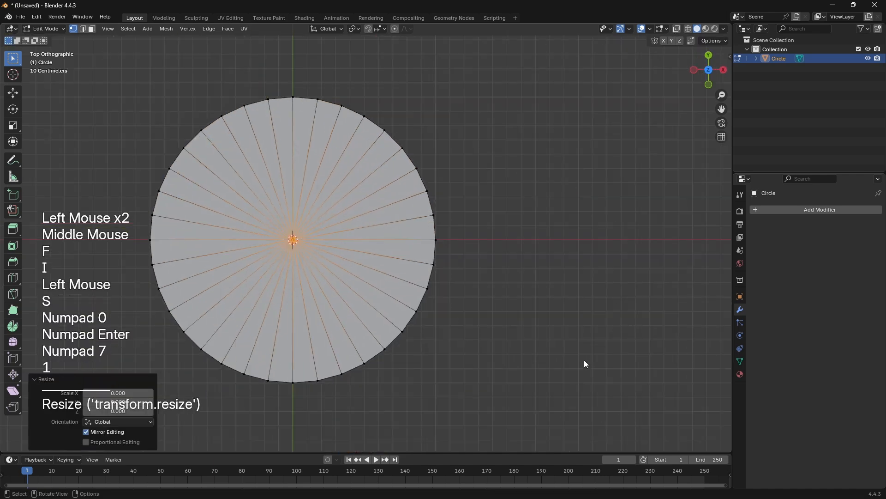
# - Delete the vertices of the circle's lower half in wireframe view
pyautogui.press('z')
pyautogui.keyDown('shift'); pyautogui.moveTo(326, 311); pyautogui.dragTo(393, 333, button='middle'); pyautogui.keyUp('shift')
pyautogui.press('a')
pyautogui.press('a')
pyautogui.press('b')
pyautogui.moveTo(179, 252); pyautogui.dragTo(635, 417)
pyautogui.press('x')
pyautogui.click(631, 402)
# - Delete the vertices of the upper half that lie on the negative X side of the Y axis
pyautogui.keyDown('shift'); pyautogui.scroll(1, 398, 250); pyautogui.keyUp('shift')
pyautogui.keyDown('shift'); pyautogui.moveTo(398, 251); pyautogui.dragTo(406, 281, button='middle'); pyautogui.keyUp('shift')
pyautogui.scroll(2, 406, 281)
pyautogui.press('a')
pyautogui.press('a')
pyautogui.press('b')
pyautogui.moveTo(76, 88); pyautogui.dragTo(381, 381)
pyautogui.press('x')
pyautogui.click(381, 381)
# - Delete the remaining vertices on the positive X side except one wedge beside the Y axis, and return to object mode in solid shading
pyautogui.press('b')
pyautogui.moveTo(400, 119); pyautogui.dragTo(683, 407)
pyautogui.moveTo(425, 355); pyautogui.dragTo(494, 389)
pyautogui.press('x')
pyautogui.click(497, 391)
pyautogui.keyDown('shift'); pyautogui.moveTo(403, 299); pyautogui.dragTo(376, 314, button='middle'); pyautogui.keyUp('shift')
pyautogui.press('Tab')
pyautogui.press('z')
pyautogui.scroll(-1, 484, 326)
pyautogui.moveTo(500, 333); pyautogui.dragTo(522, 327, button='middle')
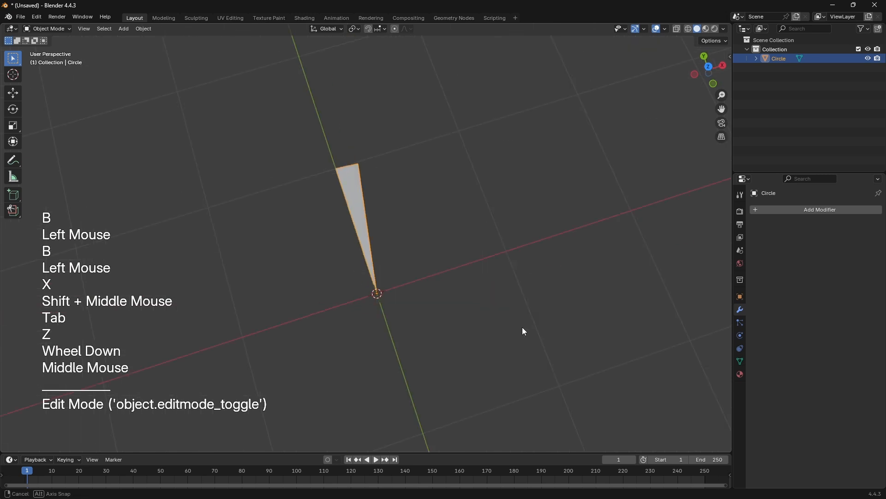
# - Add a Plain Axes empty at the wedge's origin
pyautogui.keyDown('shift'); pyautogui.scroll(1, 433, 220); pyautogui.keyUp('shift')
pyautogui.keyDown('shift'); pyautogui.moveTo(433, 220); pyautogui.dragTo(330, 215, button='middle'); pyautogui.keyUp('shift')
pyautogui.moveTo(330, 215); pyautogui.dragTo(316, 208, button='middle')
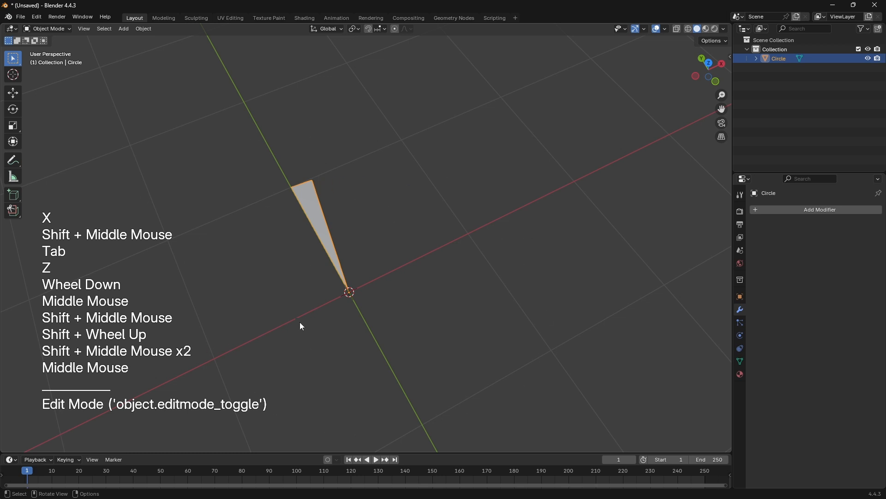
pyautogui.moveTo(302, 327); pyautogui.dragTo(390, 257, button='middle')
pyautogui.hotkey('shift', 'a')
pyautogui.moveTo(389, 256)
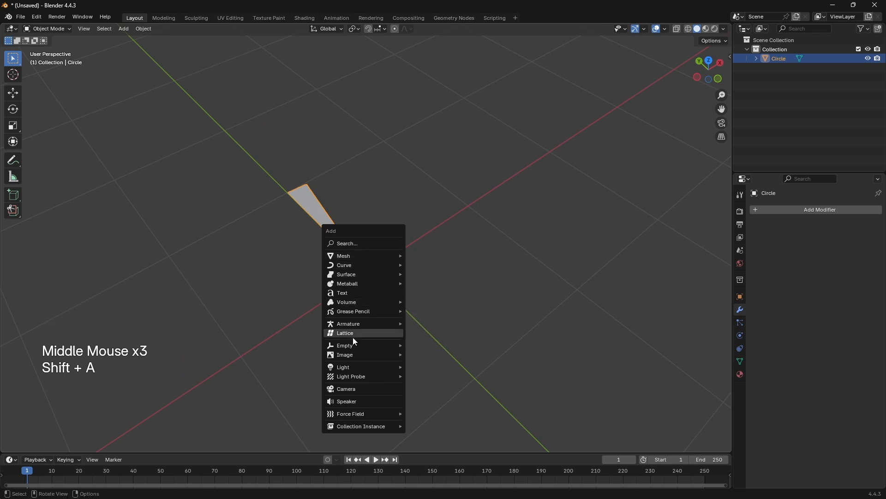
pyautogui.moveTo(373, 346)
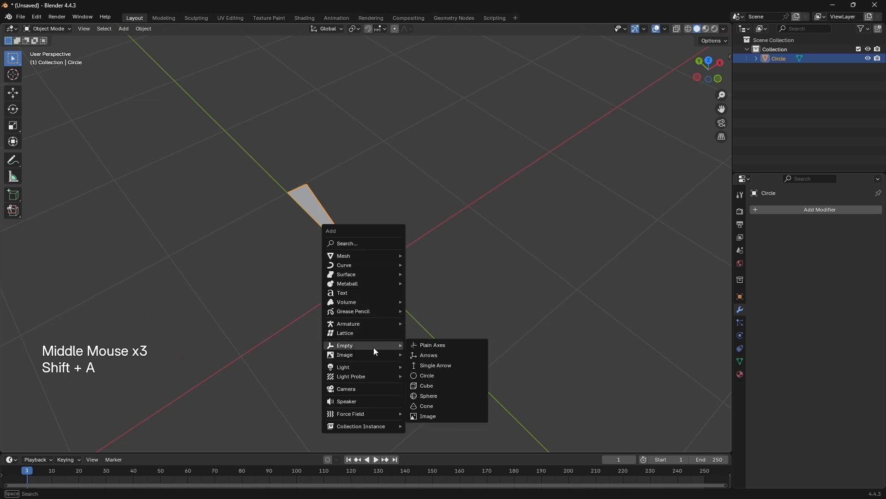
pyautogui.click(443, 345)
# - Rotate the empty by 10 degrees in top view so its axis aligns with the wedge's slanted edge
pyautogui.press('KP_7')
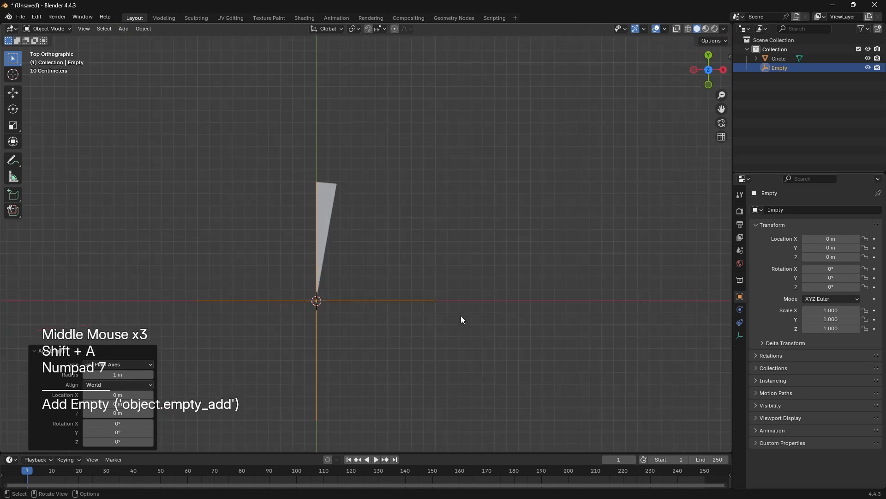
pyautogui.press('r')
pyautogui.press('KP_1')
pyautogui.press('KP_0')
pyautogui.press('KP_Enter')
pyautogui.scroll(2, 360, 217)
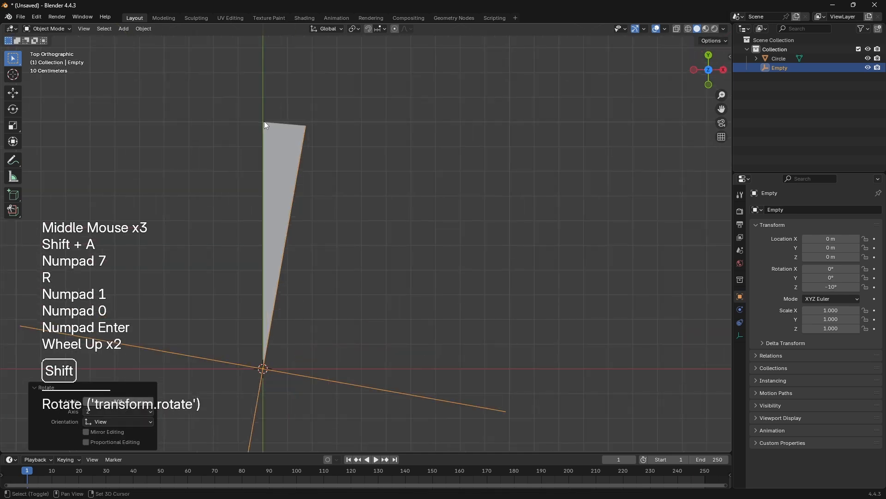
# - Add an Array modifier to the wedge with relative offset off and object offset driven by the empty
pyautogui.keyDown('shift'); pyautogui.moveTo(264, 121); pyautogui.dragTo(313, 127, button='middle'); pyautogui.keyUp('shift')
pyautogui.click(313, 275)
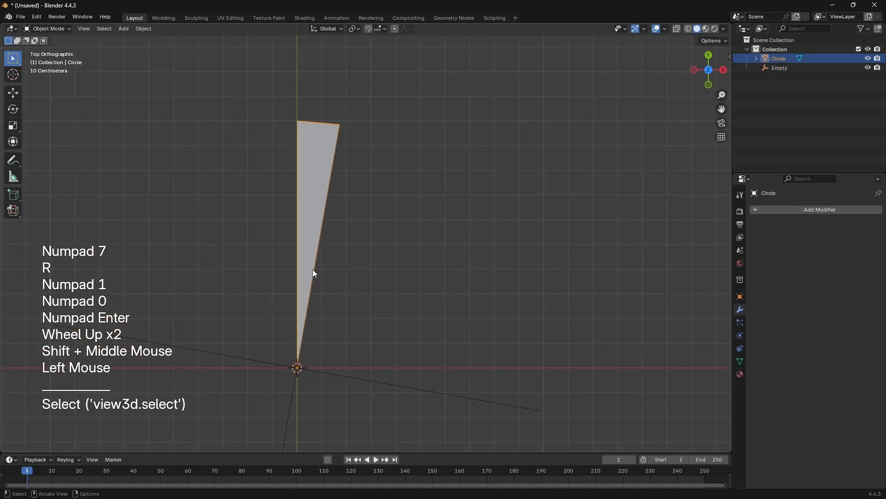
pyautogui.click(842, 210)
pyautogui.write('arra')
pyautogui.press('Return')
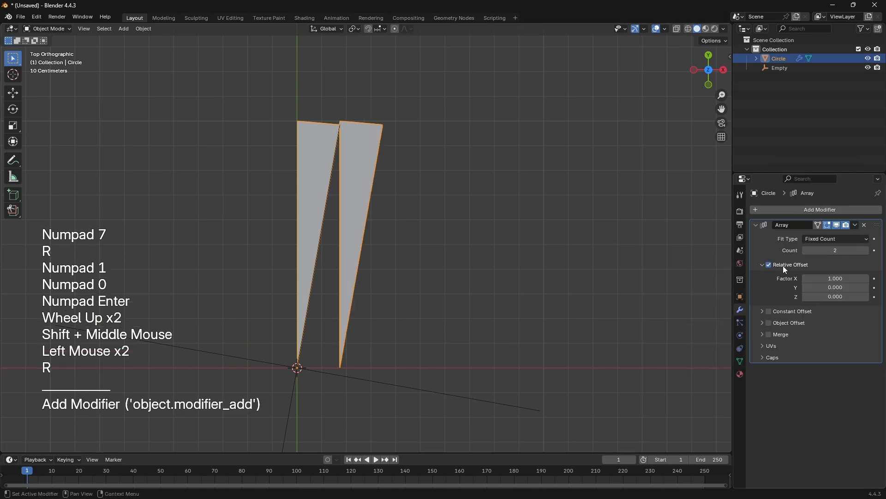
pyautogui.click(783, 266)
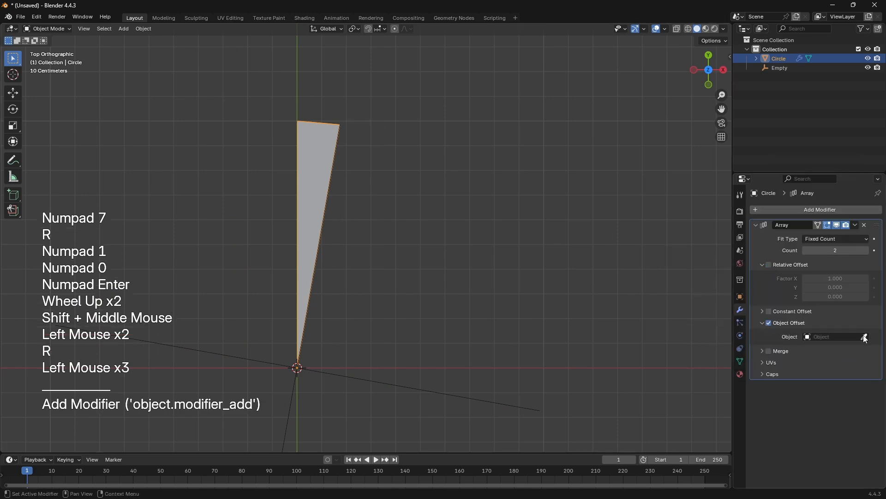
pyautogui.click(865, 337)
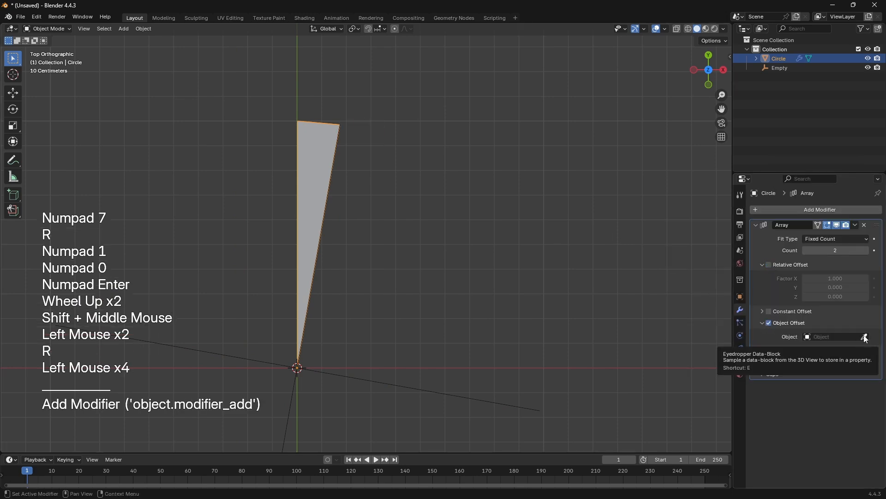
pyautogui.click(419, 382)
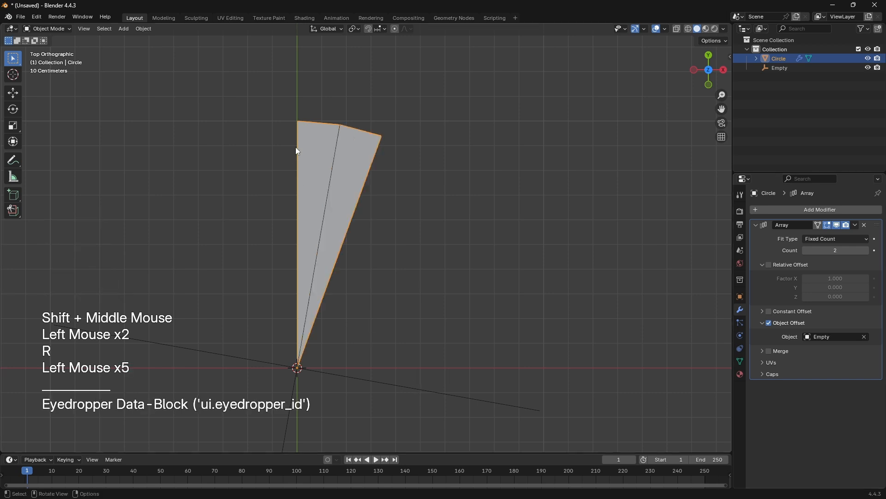
# - Raise the array count to 36 to complete the full circle
pyautogui.keyDown('shift'); pyautogui.moveTo(322, 150); pyautogui.dragTo(341, 112, button='middle'); pyautogui.keyUp('shift')
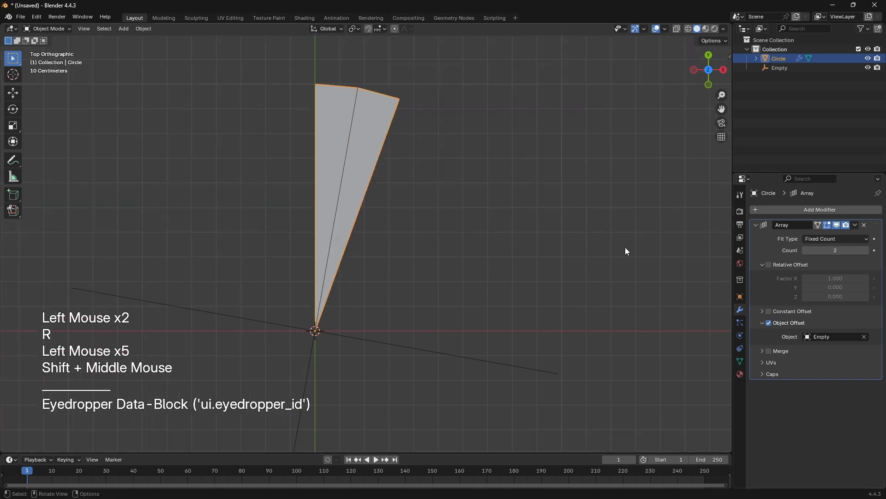
pyautogui.scroll(-1, 626, 250)
pyautogui.keyDown('shift'); pyautogui.moveTo(626, 250); pyautogui.dragTo(837, 282, button='middle'); pyautogui.keyUp('shift')
pyautogui.click(870, 252)
pyautogui.click(870, 252)
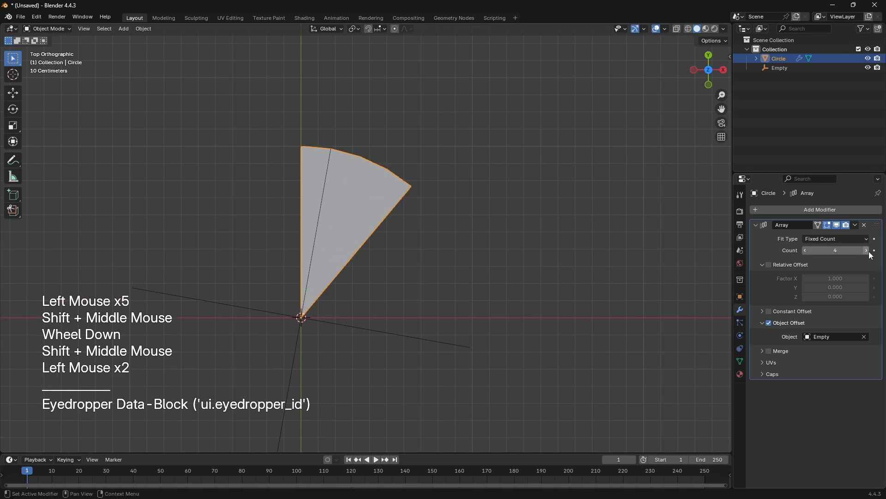
pyautogui.click(870, 252)
pyautogui.click(870, 252)
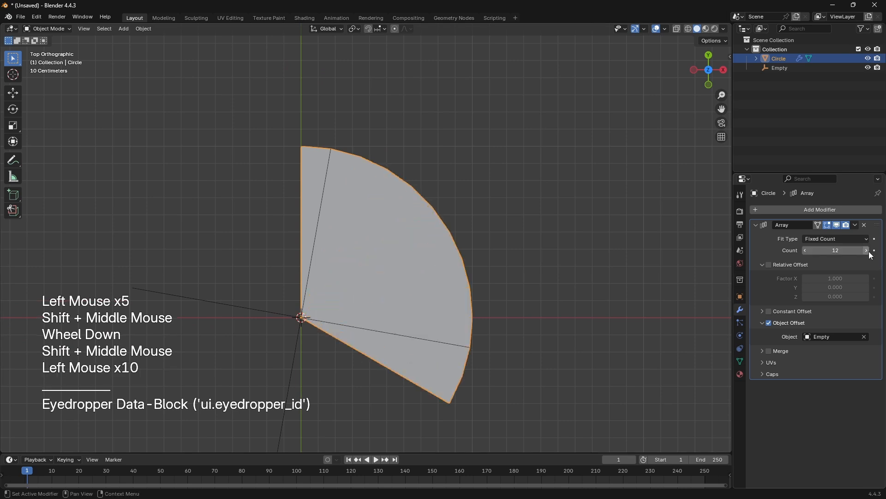
pyautogui.doubleClick(870, 252)
pyautogui.doubleClick(870, 252)
pyautogui.doubleClick(870, 252)
pyautogui.click(870, 252)
pyautogui.doubleClick(870, 252)
pyautogui.doubleClick(870, 252)
pyautogui.doubleClick(870, 252)
pyautogui.click(870, 252)
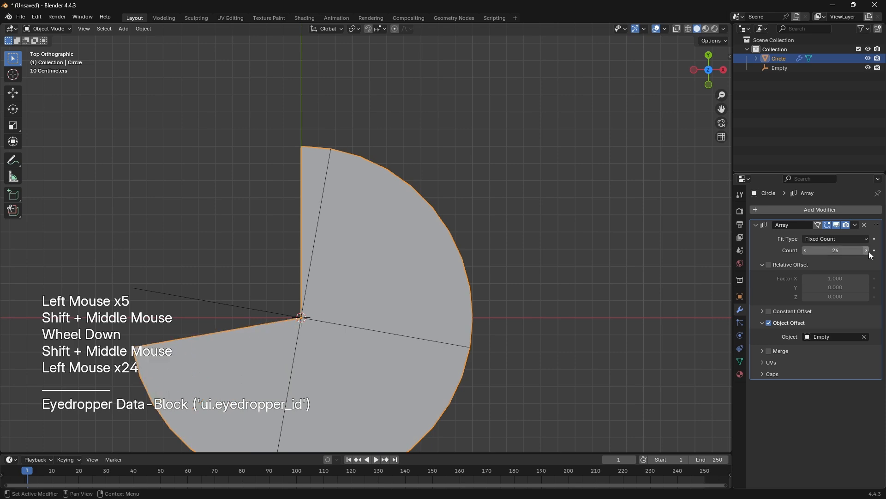
pyautogui.click(870, 252)
pyautogui.click(870, 252)
pyautogui.click(871, 253)
pyautogui.click(870, 253)
pyautogui.click(870, 252)
pyautogui.click(871, 252)
pyautogui.doubleClick(870, 252)
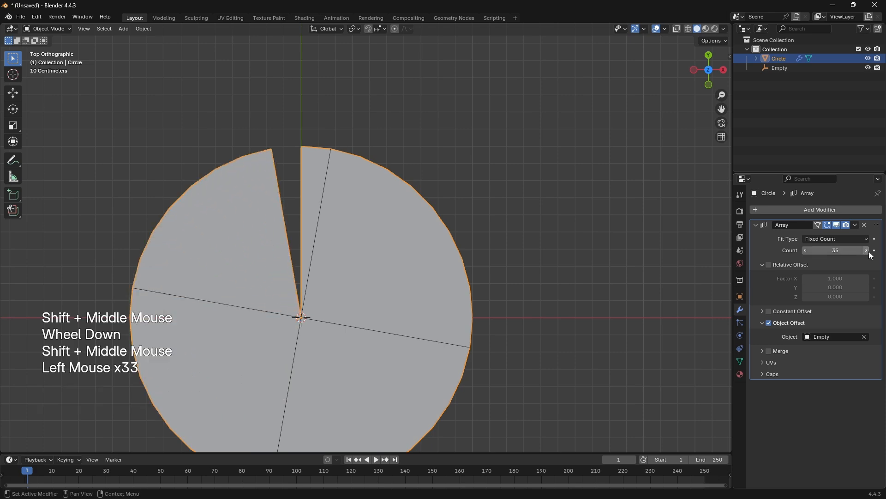
# - Open the arrayed wedge for mesh editing in wireframe shading, close to its outer rim
pyautogui.keyDown('shift'); pyautogui.moveTo(499, 265); pyautogui.dragTo(537, 306, button='middle'); pyautogui.keyUp('shift')
pyautogui.scroll(1, 537, 307)
pyautogui.press('Tab')
pyautogui.keyDown('shift'); pyautogui.moveTo(394, 257); pyautogui.dragTo(420, 291, button='middle'); pyautogui.keyUp('shift')
pyautogui.scroll(2, 419, 291)
pyautogui.press('z')
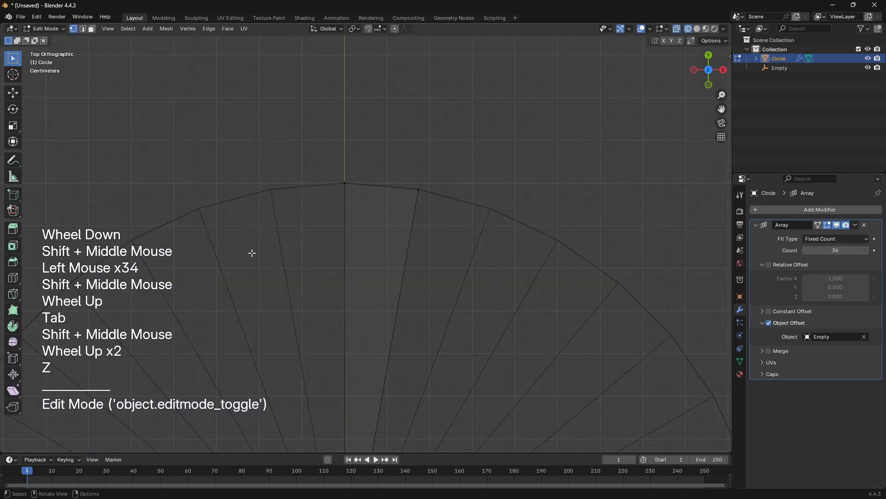
# - Add a centred loop cut that runs along the wedge from the hub to the rim
pyautogui.moveTo(251, 254); pyautogui.dragTo(385, 212, button='middle')
pyautogui.press('a')
pyautogui.keyDown('shift'); pyautogui.moveTo(334, 135); pyautogui.dragTo(341, 234, button='middle'); pyautogui.keyUp('shift')
pyautogui.press('2')
pyautogui.click(340, 256)
pyautogui.hotkey('ctrl', 'r')
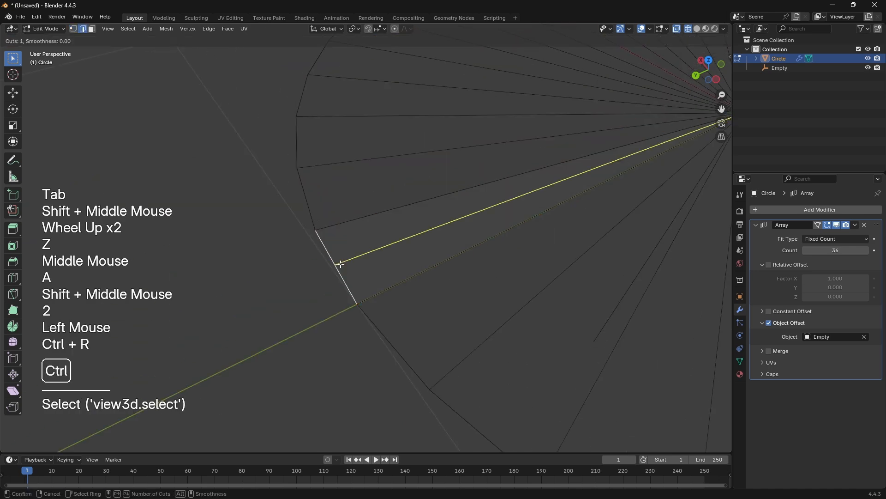
pyautogui.click(341, 263)
pyautogui.click(341, 264)
# - Move the cut's rim vertex inward and towards the Y axis to start a tooth notch
pyautogui.press('1')
pyautogui.press('KP_7')
pyautogui.click(286, 176)
pyautogui.press('g')
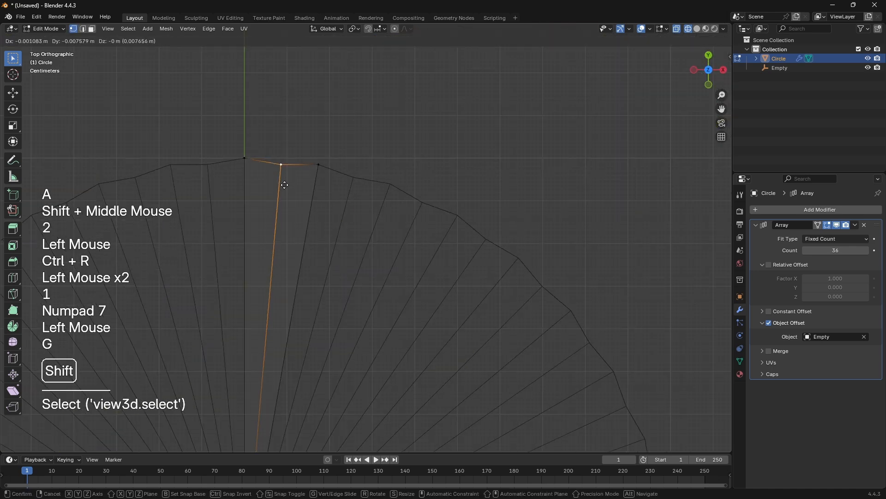
pyautogui.keyDown('shift'); pyautogui.click(128, 301); pyautogui.keyUp('shift')
# - Subdivide the outer edge between the notch and the wedge's far corner and move the new vertex inward
pyautogui.keyDown('shift'); pyautogui.moveTo(349, 186); pyautogui.dragTo(369, 247, button='middle'); pyautogui.keyUp('shift')
pyautogui.scroll(1, 370, 247)
pyautogui.press('2')
pyautogui.click(315, 224)
pyautogui.rightClick(317, 219)
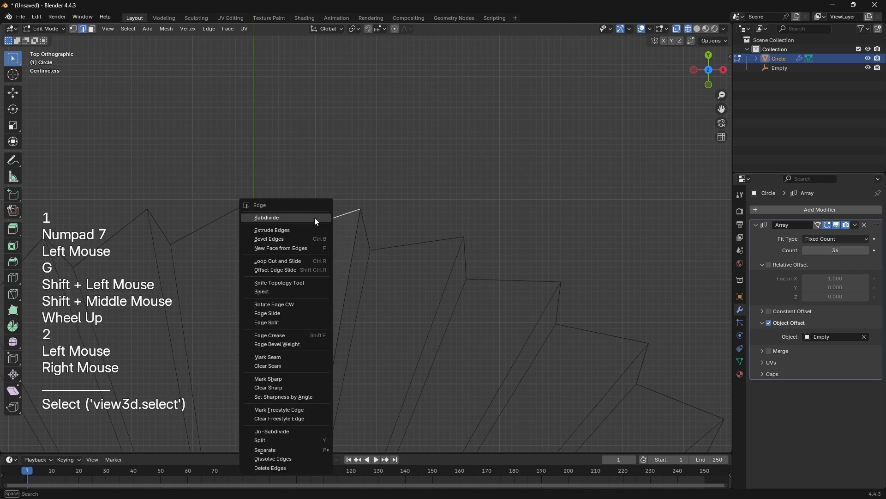
pyautogui.press('1')
pyautogui.click(317, 224)
pyautogui.press('g')
pyautogui.keyDown('shift'); pyautogui.click(293, 245); pyautogui.keyUp('shift')
# - Subdivide the remaining slope up to the far corner and lower the new vertex to round the notch
pyautogui.press('2')
pyautogui.click(312, 238)
pyautogui.rightClick(312, 239)
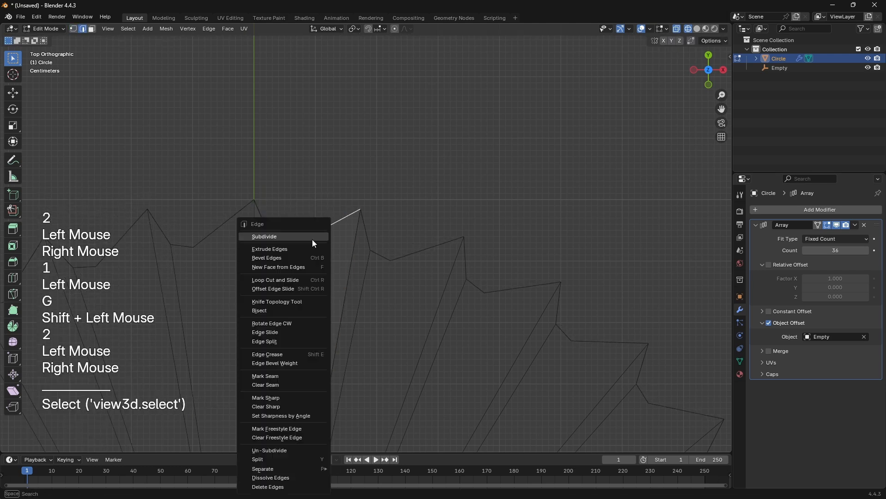
pyautogui.press('1')
pyautogui.click(323, 238)
pyautogui.press('g')
pyautogui.keyDown('shift'); pyautogui.click(326, 248); pyautogui.keyUp('shift')
pyautogui.scroll(1, 349, 233)
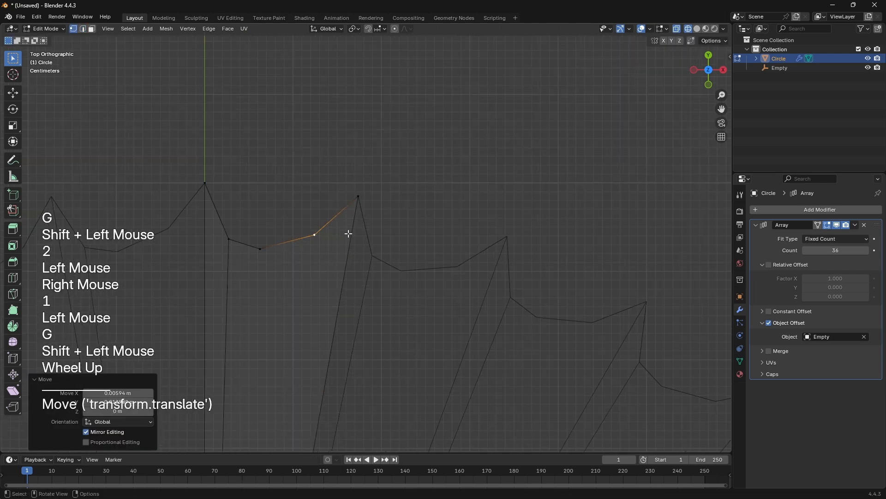
# - Subdivide the edge next to the wedge's far corner and pull the new vertex outward above that corner
pyautogui.rightClick(346, 209)
pyautogui.press('1')
pyautogui.click(355, 199)
pyautogui.press('g')
pyautogui.click(347, 172)
# - Subdivide the tooth's inner edge and move the new vertex outward to form a hooked tip
pyautogui.press('2')
pyautogui.click(341, 189)
pyautogui.rightClick(341, 190)
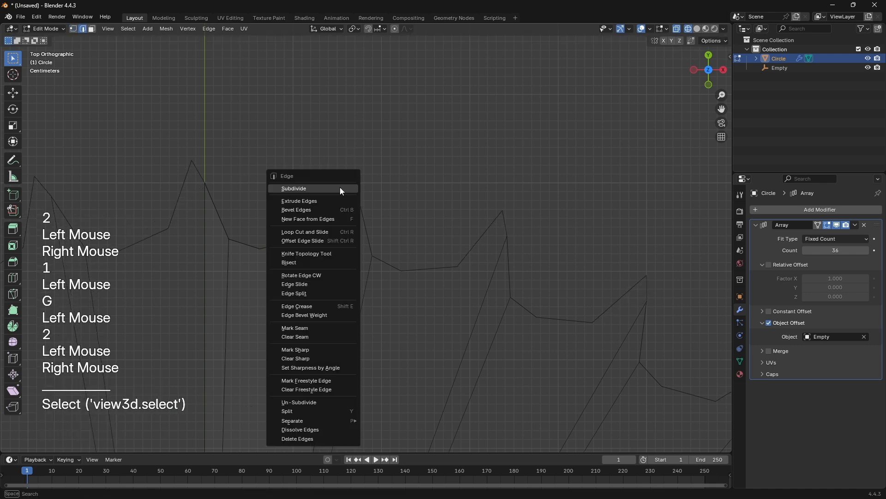
pyautogui.press('1')
pyautogui.click(332, 202)
pyautogui.press('g')
pyautogui.click(317, 170)
pyautogui.hotkey('ctrl', 'z')
pyautogui.click(332, 201)
pyautogui.press('g')
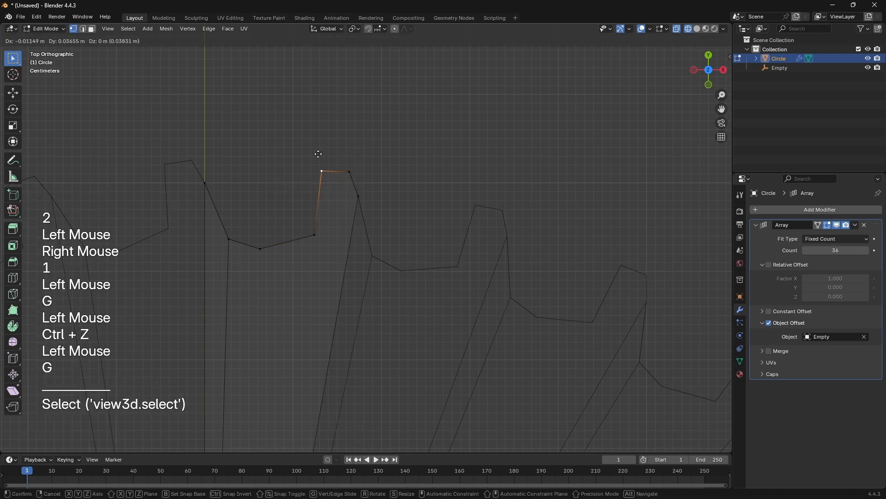
pyautogui.click(317, 142)
# - Cut the hook's inner edge and push the new vertex towards the far corner to hollow it
pyautogui.hotkey('ctrl', 'r')
pyautogui.doubleClick(322, 189)
pyautogui.click(318, 196)
pyautogui.press('g')
pyautogui.click(331, 236)
# - Cut the upper part of the hook's inner edge and shift the new vertex deeper into the tooth
pyautogui.hotkey('ctrl', 'r')
pyautogui.doubleClick(328, 202)
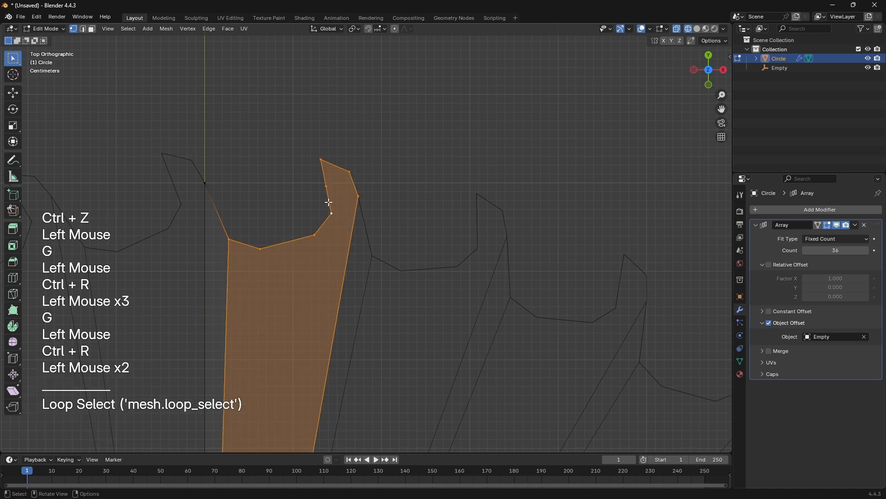
pyautogui.click(328, 190)
pyautogui.press('g')
pyautogui.click(339, 191)
# - Reposition the hook's tip and top vertices, and cut the tooth's back edge, moving its new vertex outward
pyautogui.click(321, 161)
pyautogui.press('g')
pyautogui.click(313, 170)
pyautogui.click(349, 170)
pyautogui.press('g')
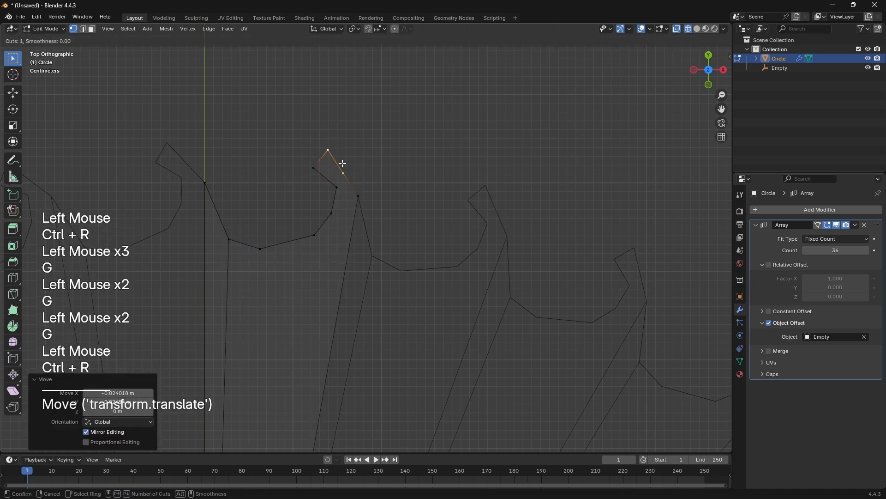
pyautogui.tripleClick(344, 169)
pyautogui.press('g')
pyautogui.click(358, 162)
# - Fine-tune the hook by lowering its top vertex and shifting the vertex below the tip towards the notch
pyautogui.click(330, 150)
pyautogui.press('g')
pyautogui.keyDown('shift'); pyautogui.click(378, 220); pyautogui.keyUp('shift')
pyautogui.click(337, 187)
pyautogui.press('g')
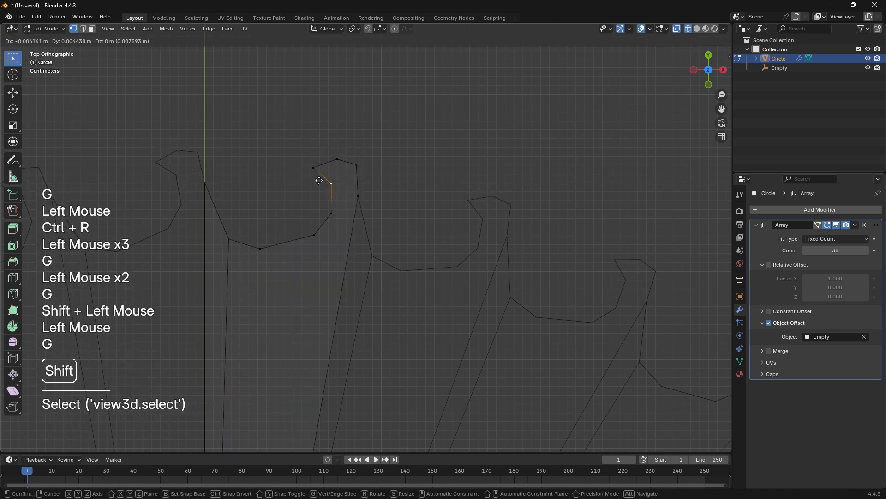
pyautogui.keyDown('shift'); pyautogui.click(319, 181); pyautogui.keyUp('shift')
# - Add another cut to the hook's inner edge and nudge the new vertex slightly towards the tooth's back edge
pyautogui.hotkey('ctrl', 'r')
pyautogui.doubleClick(332, 194)
pyautogui.press('g')
pyautogui.click(327, 194)
pyautogui.hotkey('ctrl', 'z')
pyautogui.click(328, 197)
pyautogui.press('g')
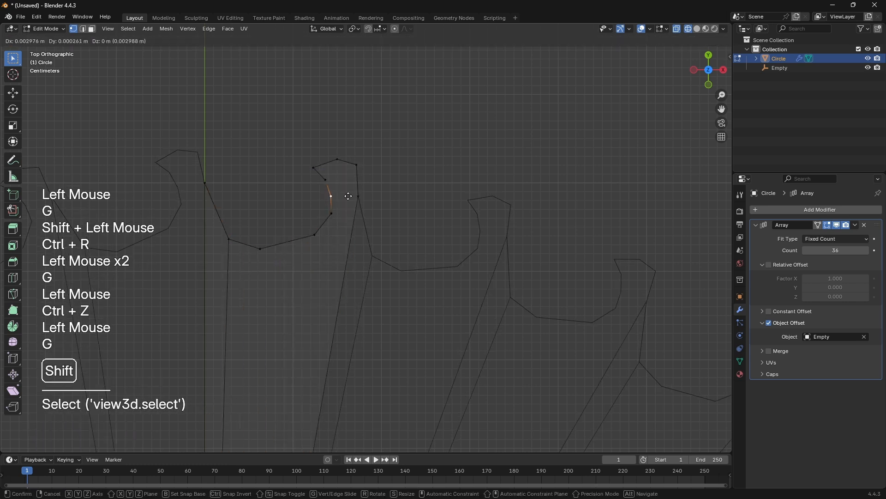
pyautogui.keyDown('shift'); pyautogui.click(351, 196); pyautogui.keyUp('shift')
# - Pull the hook's tip further outward and shift the inner vertex below it to follow the curve
pyautogui.click(310, 170)
pyautogui.press('g')
pyautogui.keyDown('shift'); pyautogui.click(262, 134); pyautogui.keyUp('shift')
pyautogui.press('g')
pyautogui.click(294, 160)
pyautogui.click(328, 183)
pyautogui.press('g')
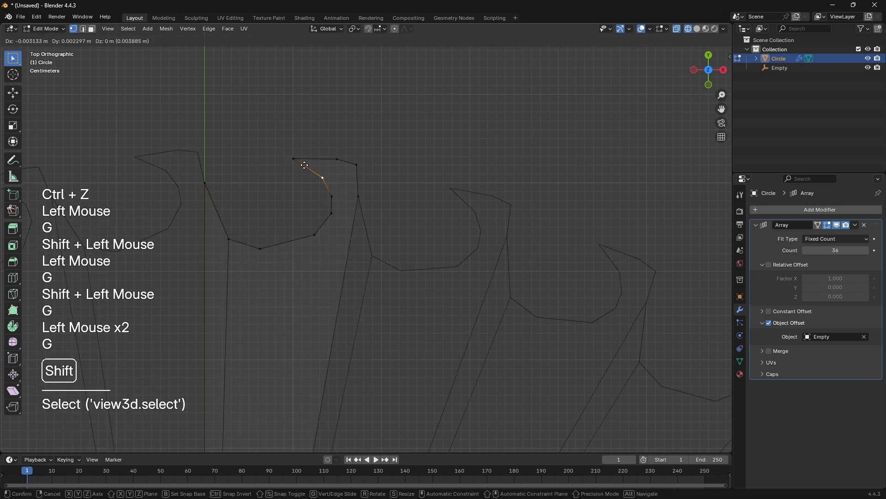
pyautogui.keyDown('shift'); pyautogui.click(295, 157); pyautogui.keyUp('shift')
# - Round the tooth's crest by shifting its back corner and raising the top vertex towards the tip
pyautogui.click(355, 162)
pyautogui.press('g')
pyautogui.keyDown('shift'); pyautogui.click(324, 144); pyautogui.keyUp('shift')
pyautogui.click(341, 158)
pyautogui.press('g')
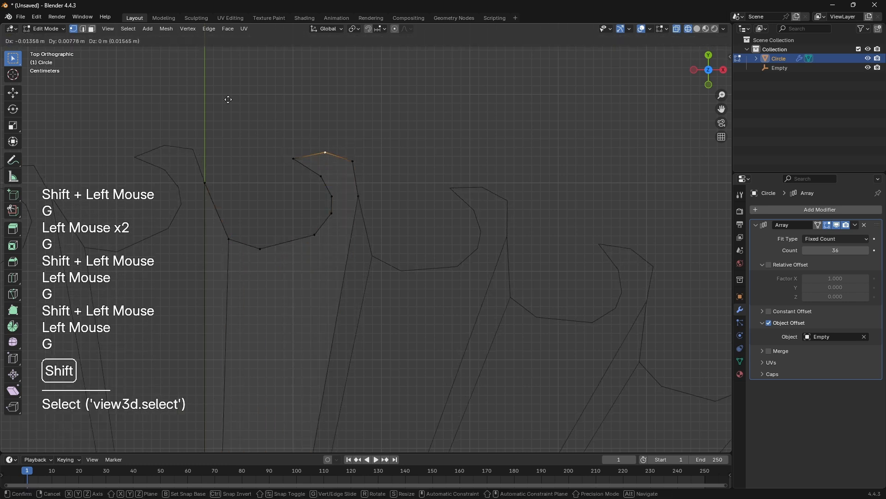
pyautogui.keyDown('shift'); pyautogui.click(222, 96); pyautogui.keyUp('shift')
# - Return to solid shading, select the whole wedge and leave Edit Mode
pyautogui.scroll(-6, 328, 162)
pyautogui.press('z')
pyautogui.scroll(-4, 369, 185)
pyautogui.keyDown('shift'); pyautogui.moveTo(443, 337); pyautogui.dragTo(471, 188, button='middle'); pyautogui.keyUp('shift')
pyautogui.moveTo(471, 189)
pyautogui.mouseDown(button='middle')
pyautogui.moveTo(534, 166)
pyautogui.moveTo(594, 122)
pyautogui.moveTo(456, 207)
pyautogui.moveTo(421, 198)
pyautogui.moveTo(441, 184)
pyautogui.mouseUp(button='middle')
pyautogui.press('a')
pyautogui.scroll(1, 441, 185)
pyautogui.press('Tab')
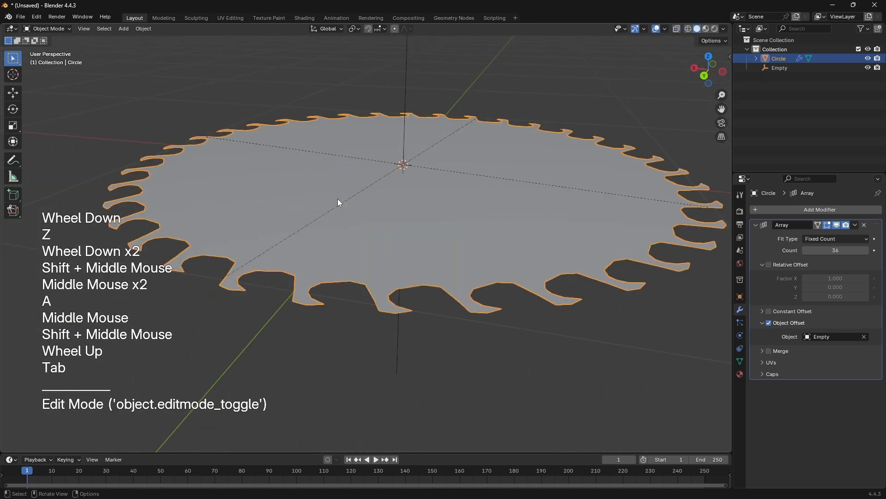
# - Try converting the arrayed disc to a mesh and open it in Edit Mode with vertex selection
pyautogui.press('F3')
pyautogui.write('convert')
pyautogui.press('Return')
pyautogui.press('Tab')
pyautogui.press('1')
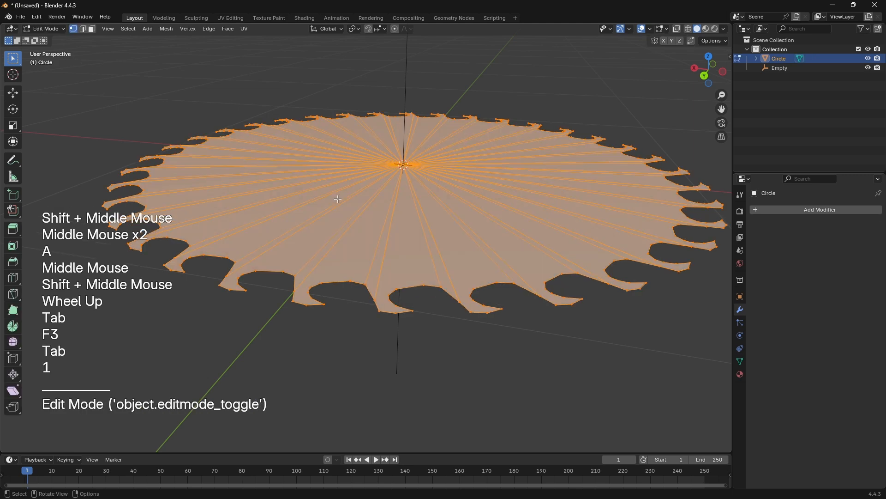
# - Try merging the disc's overlapping vertices and extruding the whole shape to give it thickness
pyautogui.press('a')
pyautogui.rightClick(338, 199)
pyautogui.moveTo(371, 372)
pyautogui.click(457, 403)
pyautogui.keyDown('shift'); pyautogui.moveTo(457, 403); pyautogui.dragTo(397, 296, button='middle'); pyautogui.keyUp('shift')
pyautogui.press('e')
pyautogui.click(530, 286)
pyautogui.press('Tab')
pyautogui.scroll(-4, 491, 318)
# - Undo the extrusion, the vertex merge and the mesh conversion of the disc
pyautogui.hotkey('ctrl', 'z')
pyautogui.hotkey('ctrl', 'z')
pyautogui.hotkey('ctrl', 'z')
pyautogui.hotkey('ctrl', 'z')
pyautogui.hotkey('ctrl', 'z')
pyautogui.hotkey('ctrl', 'z')
pyautogui.hotkey('ctrl', 'z')
pyautogui.hotkey('ctrl', 'z')
# - Expand the Array modifier's UVs and Merge settings and return to Object Mode
pyautogui.scroll(2, 397, 296)
pyautogui.moveTo(397, 296); pyautogui.dragTo(393, 323, button='middle')
pyautogui.keyDown('alt'); pyautogui.moveTo(393, 323); pyautogui.dragTo(431, 240, button='middle'); pyautogui.keyUp('alt')
pyautogui.moveTo(336, 227); pyautogui.dragTo(449, 217, button='middle')
pyautogui.scroll(2, 450, 218)
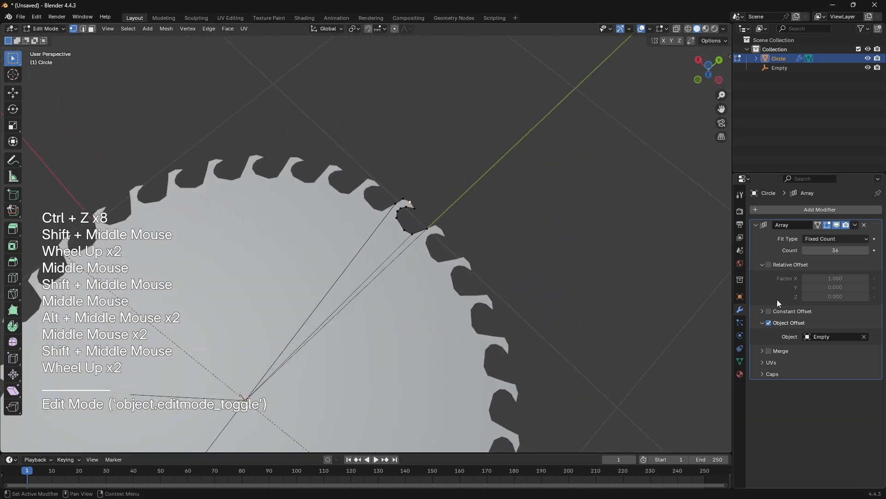
pyautogui.click(763, 365)
pyautogui.click(763, 351)
pyautogui.keyDown('shift'); pyautogui.moveTo(474, 366); pyautogui.dragTo(492, 341, button='middle'); pyautogui.keyUp('shift')
pyautogui.moveTo(493, 341); pyautogui.dragTo(519, 331, button='middle')
pyautogui.scroll(1, 503, 314)
pyautogui.press('Tab')
pyautogui.keyDown('shift'); pyautogui.moveTo(483, 297); pyautogui.dragTo(475, 319, button='middle'); pyautogui.keyUp('shift')
pyautogui.scroll(-2, 475, 318)
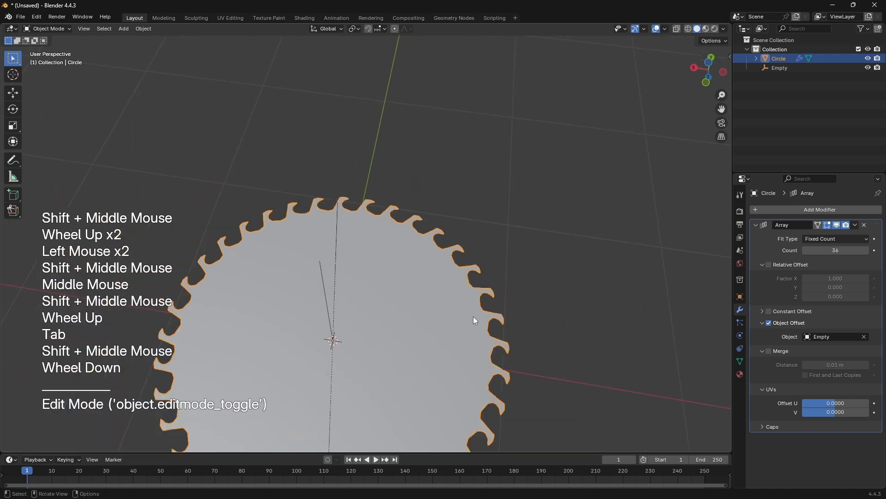
# - Duplicate the toothed disc in place and convert the copy to a mesh
pyautogui.hotkey('shift', 'd')
pyautogui.click(478, 328)
pyautogui.press('F3')
pyautogui.write('conv')
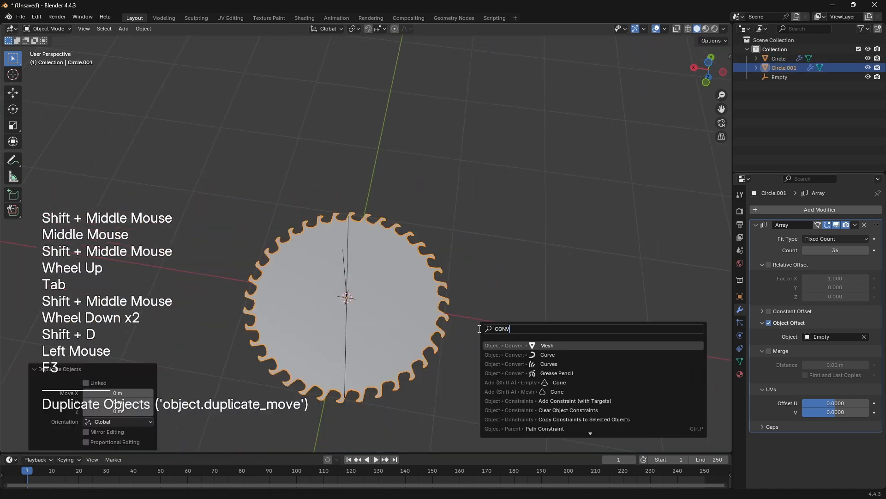
pyautogui.press('Return')
# - Move the converted copy clear of the original, about 3.76 m in negative X with Z locked
pyautogui.keyDown('shift'); pyautogui.moveTo(478, 328); pyautogui.dragTo(289, 276, button='middle'); pyautogui.keyUp('shift')
pyautogui.press('g')
pyautogui.hotkey('shift', 'z')
pyautogui.click(731, 224)
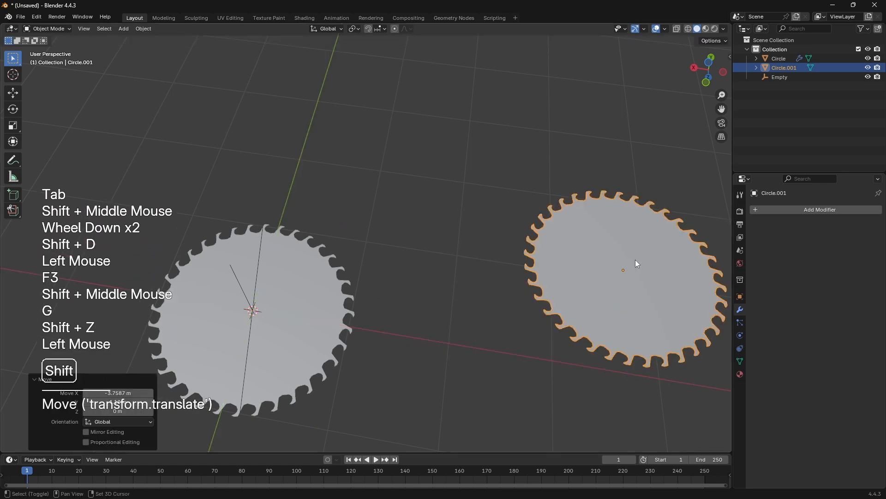
# - Select a narrow face of the copy in face mode and repeatedly grow the selection to check how far it connects
pyautogui.press('Tab')
pyautogui.keyDown('shift'); pyautogui.moveTo(638, 264); pyautogui.dragTo(374, 319, button='middle'); pyautogui.keyUp('shift')
pyautogui.scroll(2, 374, 319)
pyautogui.press('3')
pyautogui.scroll(2, 360, 210)
pyautogui.click(360, 211)
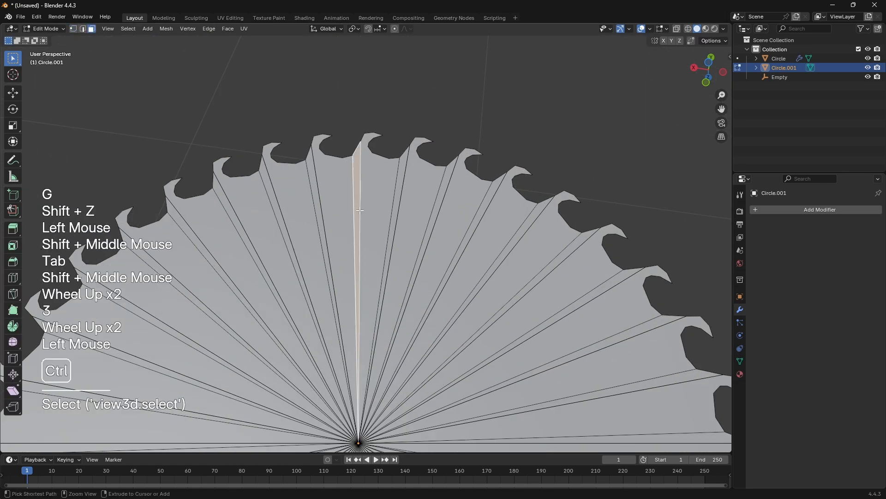
pyautogui.press('ctrl+KP_Add')
pyautogui.press('ctrl+KP_Add')
pyautogui.press('ctrl+KP_Add')
pyautogui.press('ctrl+KP_Add')
pyautogui.press('ctrl+KP_Add')
pyautogui.press('ctrl+KP_Add')
pyautogui.press('ctrl+KP_Add')
pyautogui.press('ctrl+KP_Add')
pyautogui.press('ctrl+KP_Add')
pyautogui.press('ctrl+KP_Add')
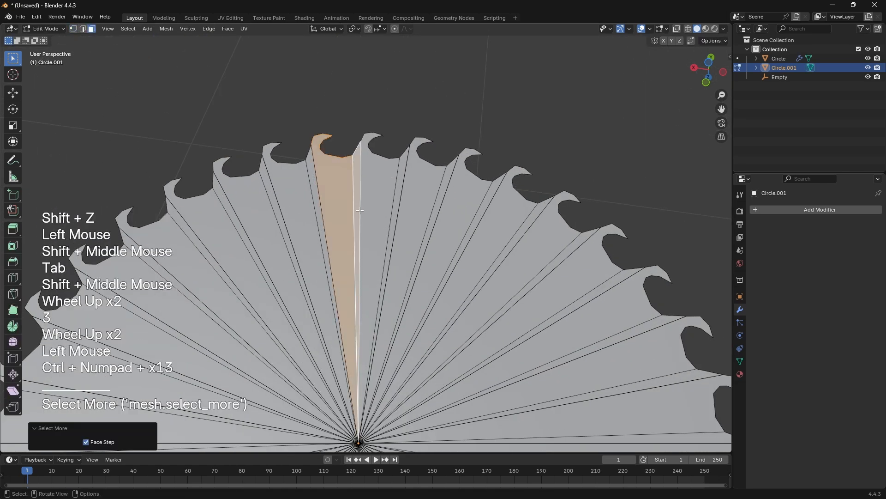
# - Select all linked faces of one wedge in the copy and move it about 0.07 m in negative Z
pyautogui.click(351, 205)
pyautogui.moveTo(351, 205); pyautogui.dragTo(296, 201, button='middle')
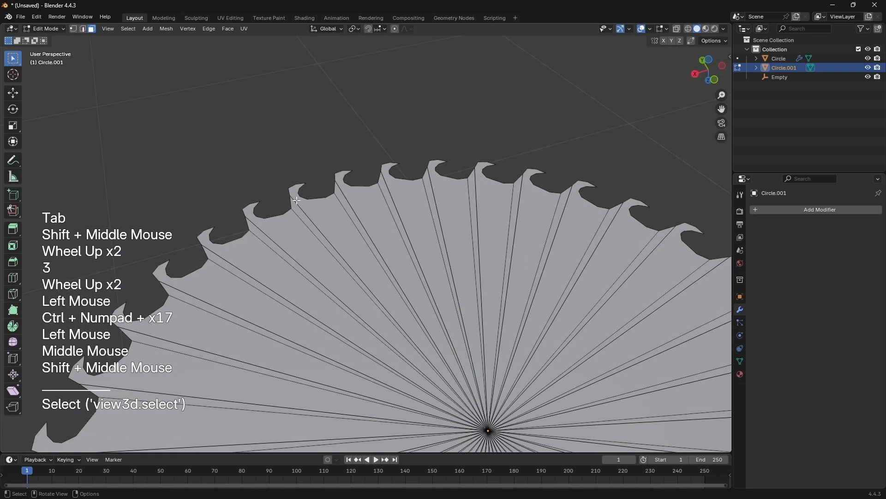
pyautogui.click(291, 230)
pyautogui.click(292, 234)
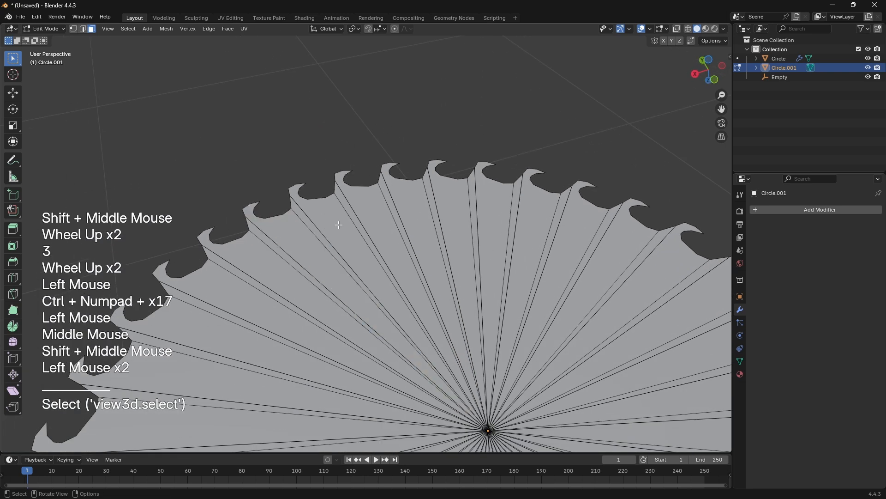
pyautogui.press('l')
pyautogui.moveTo(339, 224); pyautogui.dragTo(369, 231, button='middle')
pyautogui.press('g')
pyautogui.press('z')
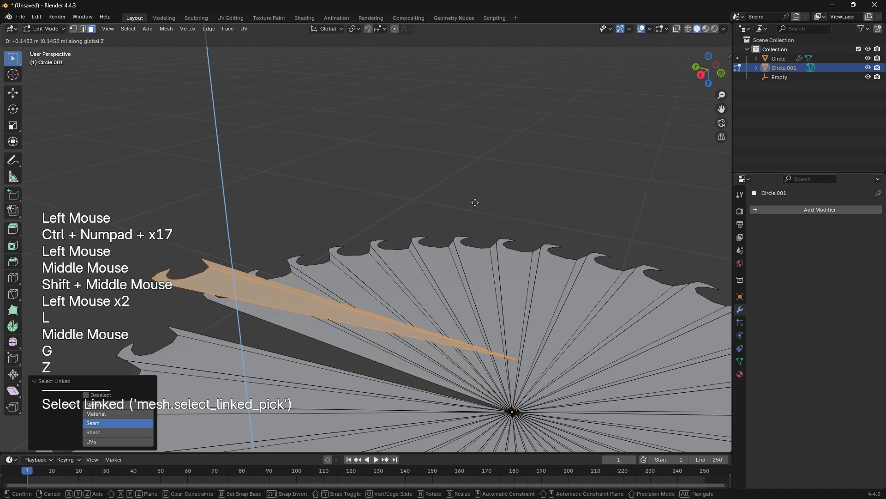
pyautogui.click(477, 226)
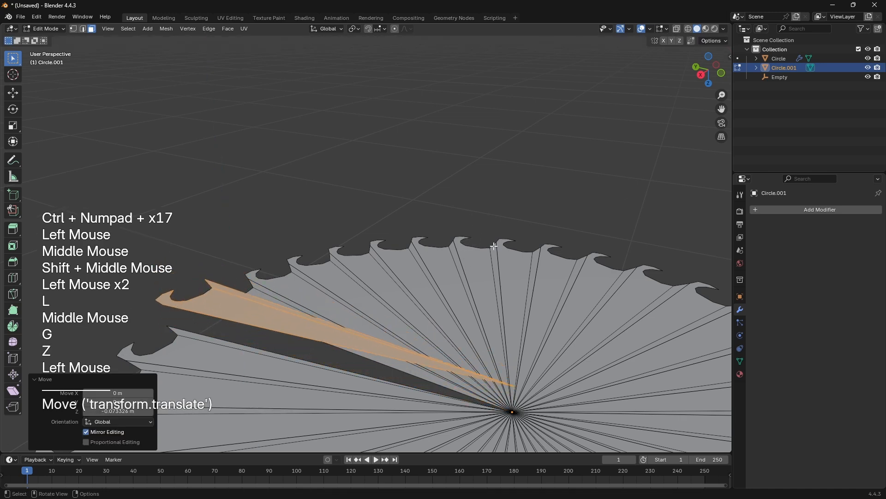
# - Leave Edit Mode, select the original arrayed disc and enable Merge in its Array modifier
pyautogui.moveTo(494, 246); pyautogui.dragTo(360, 200, button='middle')
pyautogui.scroll(-2, 461, 208)
pyautogui.scroll(2, 547, 223)
pyautogui.press('Tab')
pyautogui.click(499, 217)
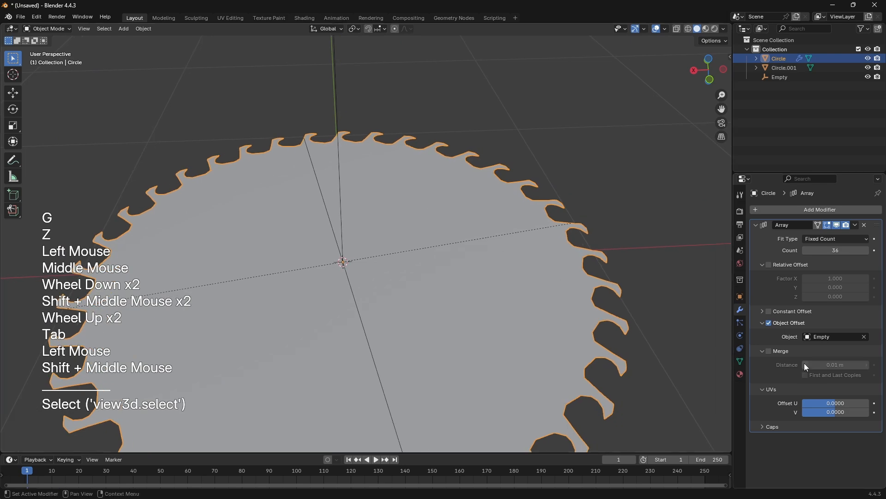
pyautogui.click(769, 351)
# - Switch to wireframe and examine the source wedge's boundary vertices in Edit Mode where neighbouring copies meet
pyautogui.press('z')
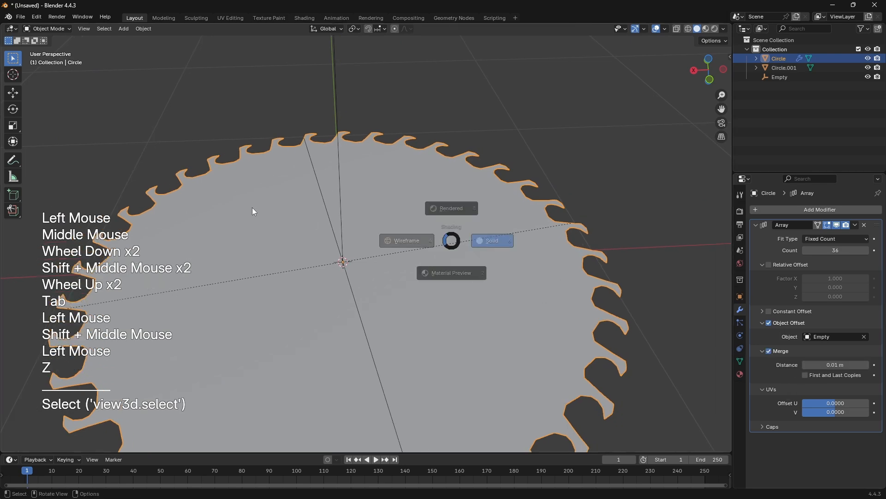
pyautogui.keyDown('shift'); pyautogui.moveTo(252, 207); pyautogui.dragTo(308, 289, button='middle'); pyautogui.keyUp('shift')
pyautogui.scroll(1, 347, 203)
pyautogui.press('Tab')
pyautogui.press('1')
pyautogui.click(377, 138)
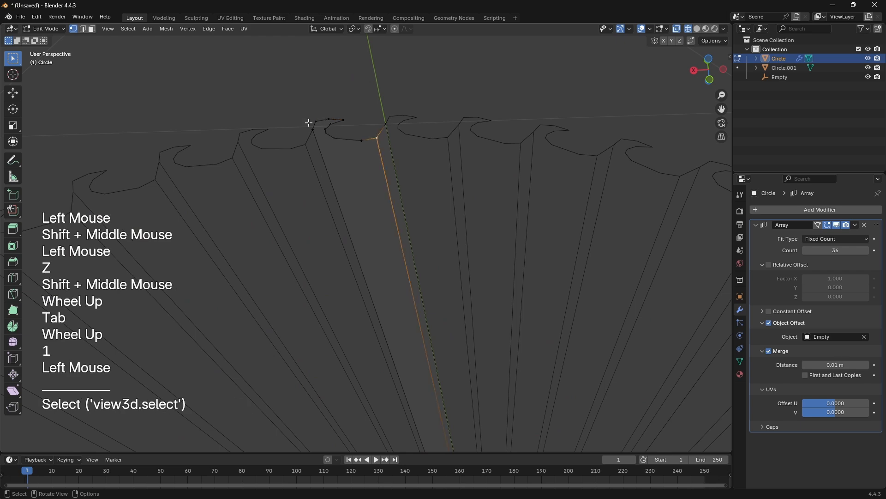
pyautogui.press('Tab')
pyautogui.scroll(-2, 323, 138)
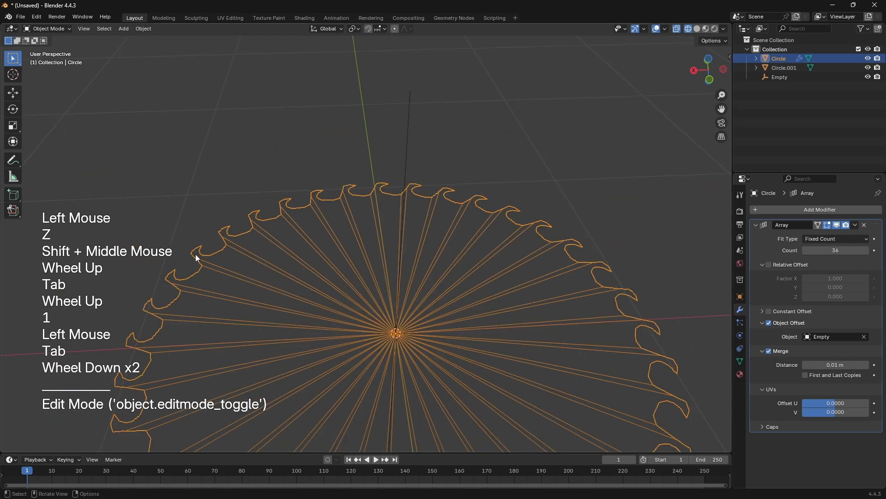
# - Duplicate the disc with Merge enabled in place and convert this copy to a mesh
pyautogui.scroll(-1, 342, 217)
pyautogui.hotkey('shift', 'd')
pyautogui.press('Return')
pyautogui.press('F3')
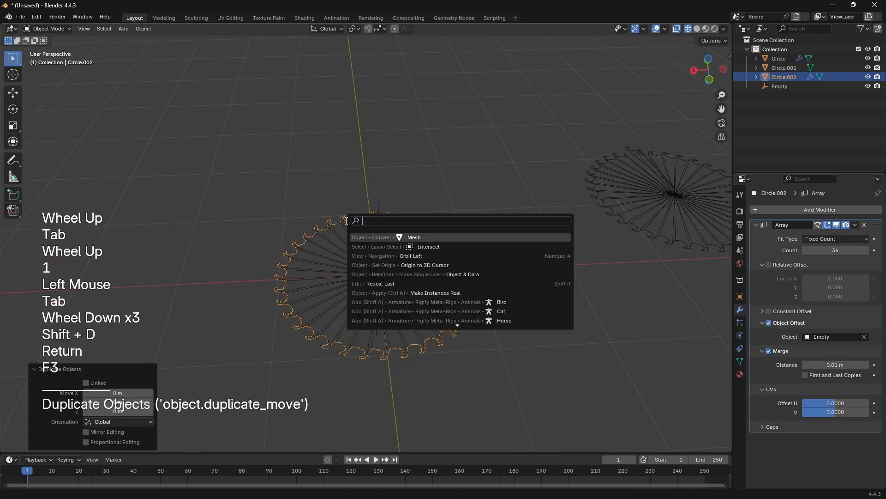
pyautogui.write('CONV')
pyautogui.press('Return')
# - Move the merged mesh copy away from the original disc with Z locked, opposite the first copy
pyautogui.keyDown('shift'); pyautogui.moveTo(330, 186); pyautogui.dragTo(200, 283, button='middle'); pyautogui.keyUp('shift')
pyautogui.press('g')
pyautogui.hotkey('shift', 'z')
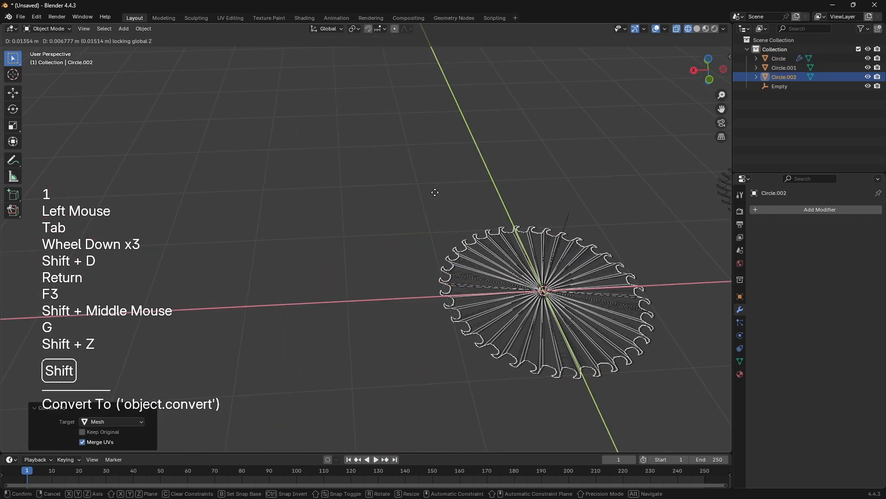
pyautogui.click(177, 168)
# - Check the merged copy's connectivity in solid shading by growing the face selection from single wedge faces
pyautogui.press('Tab')
pyautogui.keyDown('shift'); pyautogui.moveTo(177, 168); pyautogui.dragTo(437, 241, button='middle'); pyautogui.keyUp('shift')
pyautogui.scroll(2, 437, 241)
pyautogui.press('3')
pyautogui.click(437, 241)
pyautogui.press('z')
pyautogui.press('ctrl+KP_Add')
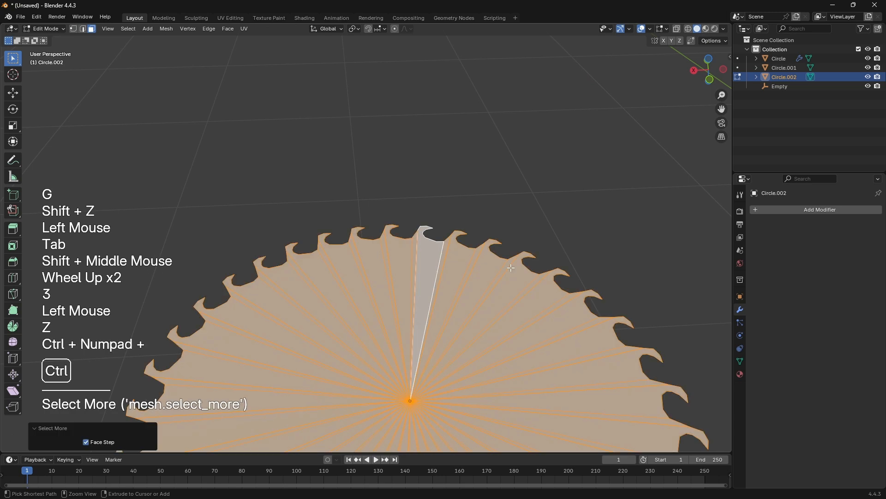
pyautogui.click(398, 260)
pyautogui.press('ctrl+KP_Add')
pyautogui.hotkey('ctrl', 'z')
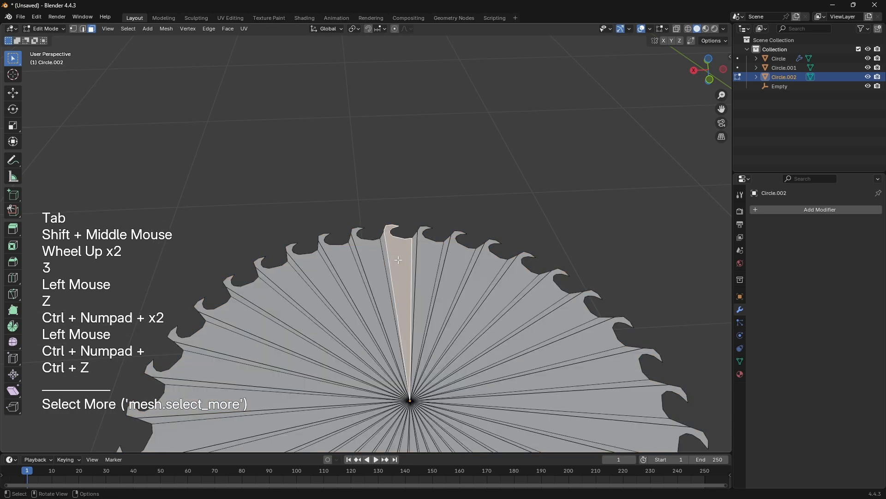
# - Check the connectivity in vertex mode by growing the selection from one tooth vertex and undoing the last expansions
pyautogui.press('1')
pyautogui.click(387, 223)
pyautogui.press('ctrl+KP_Add')
pyautogui.press('ctrl+KP_Add')
pyautogui.press('ctrl+KP_Add')
pyautogui.hotkey('ctrl', 'z')
pyautogui.hotkey('ctrl', 'z')
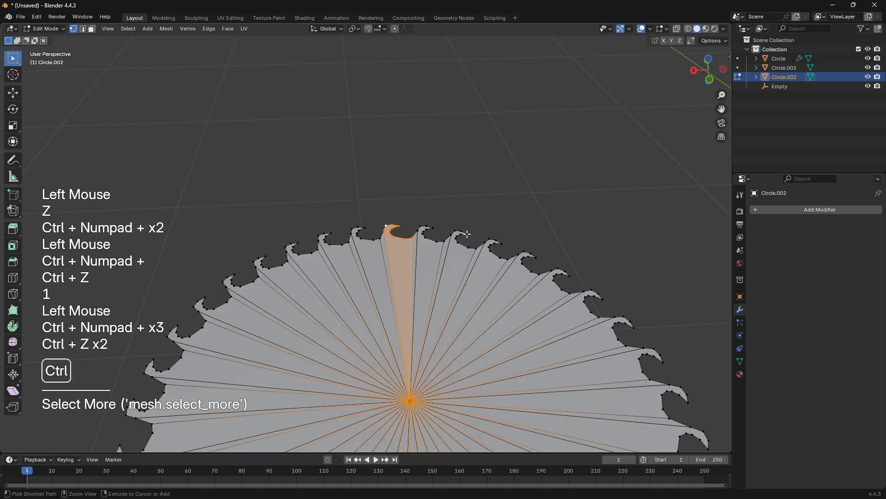
# - Try moving a single face of the merged copy along Z and undo the move
pyautogui.press('3')
pyautogui.click(381, 245)
pyautogui.press('g')
pyautogui.press('z')
pyautogui.moveTo(381, 245); pyautogui.dragTo(354, 233, button='middle')
pyautogui.click(411, 206)
pyautogui.hotkey('ctrl', 'z')
# - Try moving a narrow face between two teeth along Z and undo the move
pyautogui.scroll(2, 351, 222)
pyautogui.click(344, 217)
pyautogui.press('g')
pyautogui.press('z')
pyautogui.click(340, 239)
pyautogui.keyDown('shift'); pyautogui.moveTo(354, 233); pyautogui.dragTo(469, 225, button='middle'); pyautogui.keyUp('shift')
pyautogui.scroll(2, 376, 263)
pyautogui.hotkey('ctrl', 'z')
# - Switch to wireframe shading and examine the merged copy's shared edges from a low angle
pyautogui.press('z')
pyautogui.scroll(-1, 291, 214)
pyautogui.moveTo(291, 214); pyautogui.dragTo(507, 224, button='middle')
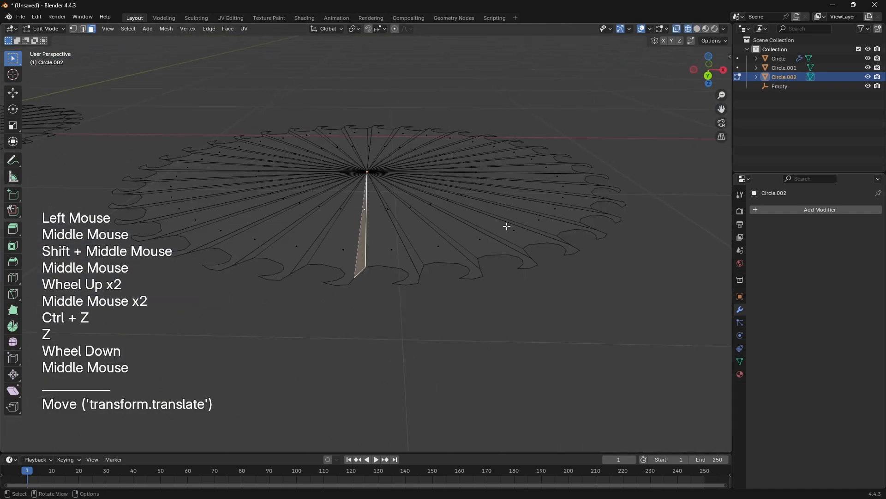
# - Move the selected narrow face of the merged copy along Z and examine the result in solid shading
pyautogui.press('g')
pyautogui.press('z')
pyautogui.click(494, 182)
pyautogui.moveTo(495, 182)
pyautogui.mouseDown(button='middle')
pyautogui.moveTo(458, 189)
pyautogui.moveTo(394, 176)
pyautogui.moveTo(390, 192)
pyautogui.moveTo(422, 196)
pyautogui.mouseUp(button='middle')
pyautogui.press('z')
pyautogui.scroll(1, 423, 197)
pyautogui.moveTo(422, 196)
pyautogui.mouseDown(button='middle')
pyautogui.moveTo(380, 207)
pyautogui.moveTo(341, 194)
pyautogui.moveTo(357, 167)
pyautogui.mouseUp(button='middle')
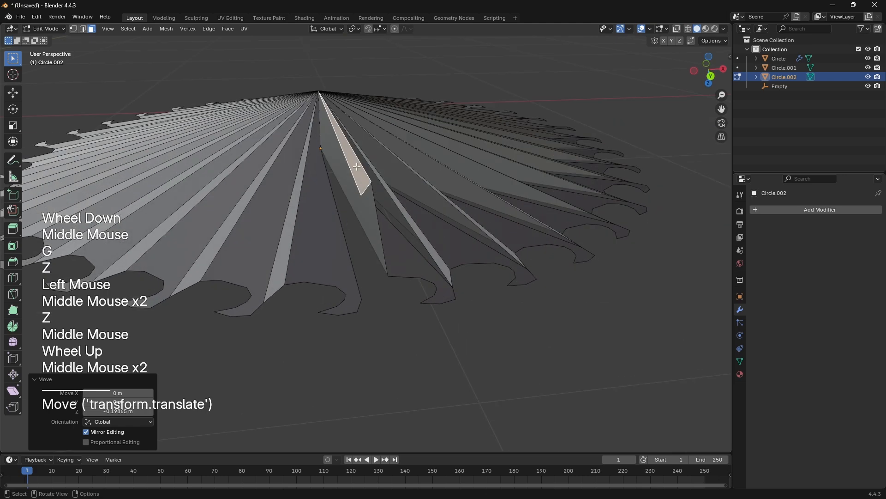
# - Return to object mode, delete the merged copy and select the original saw blade
pyautogui.press('Tab')
pyautogui.scroll(-2, 359, 257)
pyautogui.moveTo(360, 257)
pyautogui.mouseDown(button='middle')
pyautogui.moveTo(523, 274)
pyautogui.moveTo(532, 241)
pyautogui.moveTo(372, 247)
pyautogui.mouseUp(button='middle')
pyautogui.press('x')
pyautogui.scroll(-1, 542, 279)
pyautogui.click(533, 241)
pyautogui.scroll(1, 373, 252)
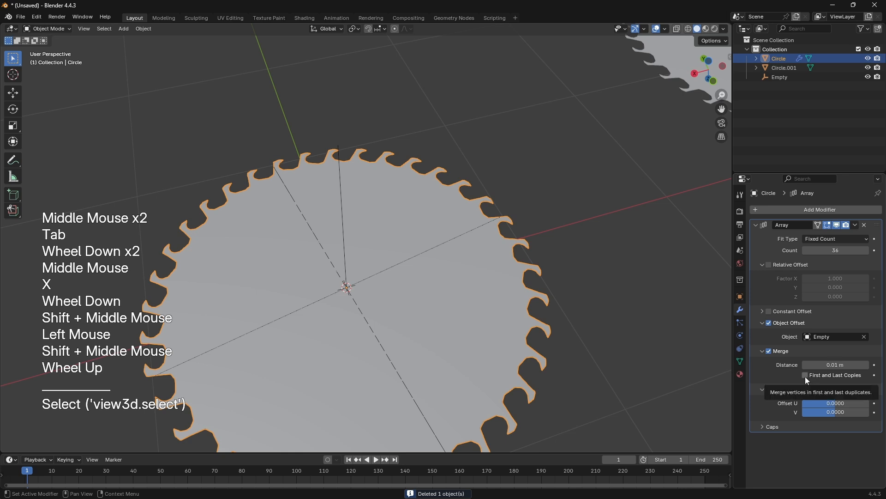
# - Enable merging of First and Last Copies in the original blade's Array modifier and apply the modifier
pyautogui.click(805, 376)
pyautogui.keyDown('shift'); pyautogui.moveTo(277, 324); pyautogui.dragTo(348, 343, button='middle'); pyautogui.keyUp('shift')
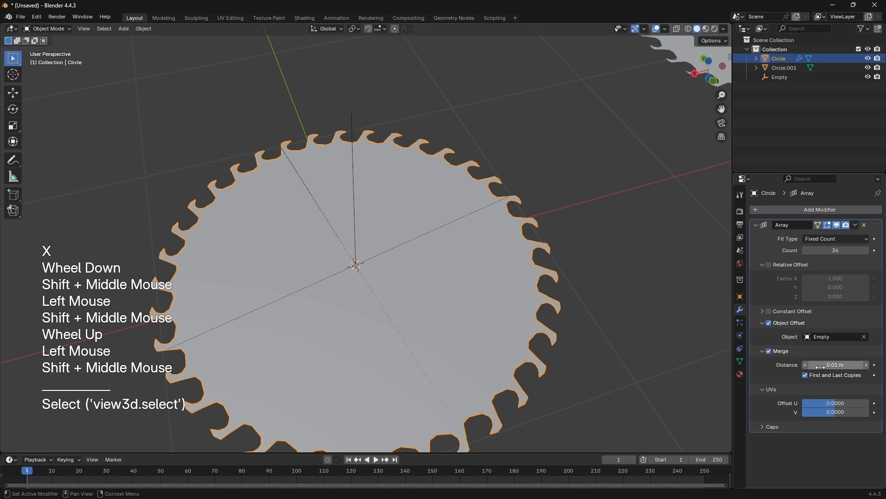
pyautogui.click(856, 226)
pyautogui.click(833, 230)
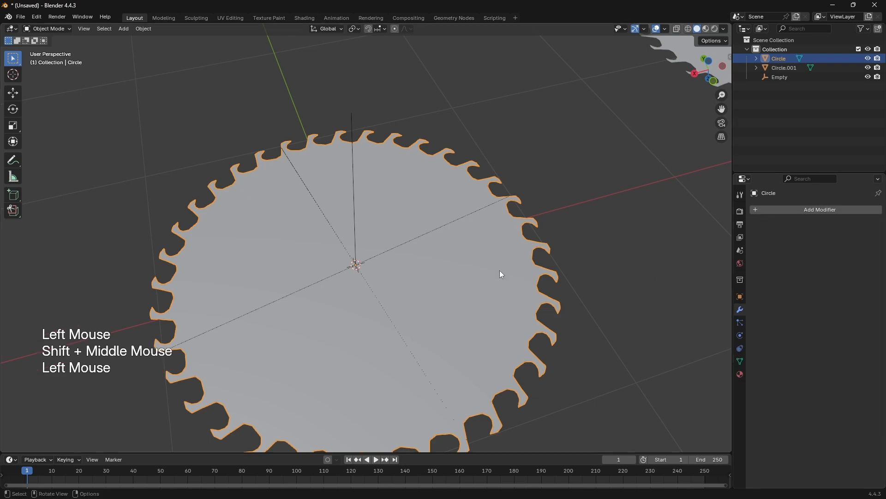
# - Enter edit mode on the applied blade and try moving a single tooth face in face select mode
pyautogui.press('Tab')
pyautogui.moveTo(490, 272); pyautogui.dragTo(459, 247, button='middle')
pyautogui.scroll(3, 393, 235)
pyautogui.press('1')
pyautogui.click(302, 144)
pyautogui.press('3')
pyautogui.click(299, 141)
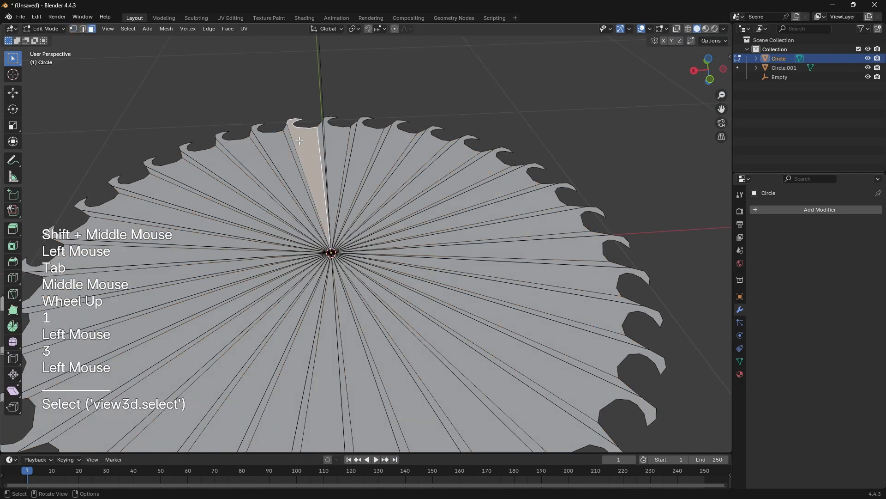
pyautogui.press('g')
pyautogui.click(300, 92)
# - Try moving two more tooth faces of the blade and examine how the neighbouring faces follow
pyautogui.moveTo(301, 93); pyautogui.dragTo(432, 231, button='middle')
pyautogui.click(383, 243)
pyautogui.press('g')
pyautogui.click(359, 212)
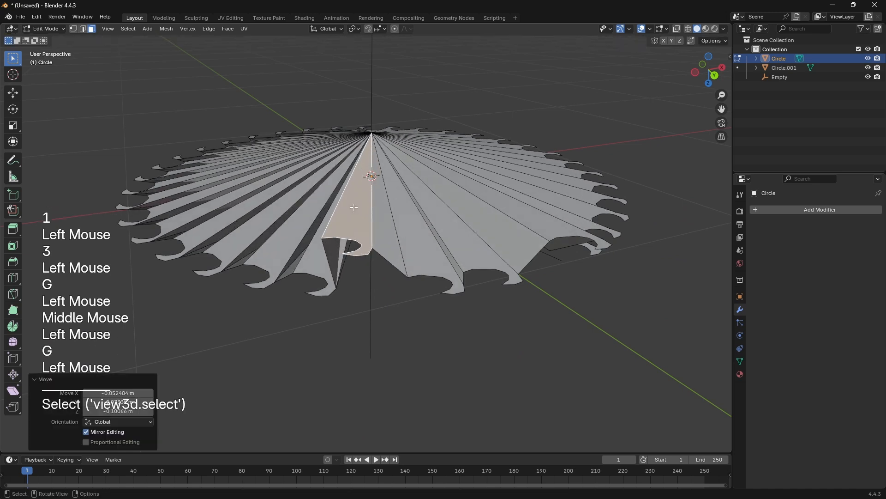
pyautogui.click(284, 224)
pyautogui.press('g')
pyautogui.click(270, 196)
pyautogui.moveTo(269, 198); pyautogui.dragTo(472, 287, button='middle')
# - Undo the tooth face moves and selections and return to object mode
pyautogui.hotkey('ctrl', 'z')
pyautogui.hotkey('ctrl', 'z')
pyautogui.hotkey('ctrl', 'z')
pyautogui.hotkey('ctrl', 'z')
pyautogui.hotkey('ctrl', 'z')
pyautogui.scroll(-2, 334, 267)
pyautogui.press('Tab')
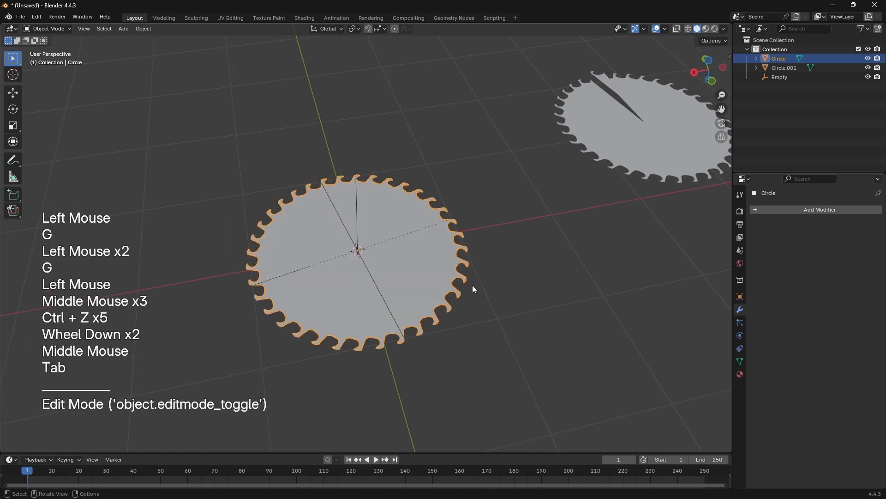
# - Select all objects in the scene and delete them
pyautogui.scroll(-1, 472, 287)
pyautogui.moveTo(508, 245); pyautogui.dragTo(499, 226, button='middle')
pyautogui.scroll(-1, 542, 222)
pyautogui.press('a')
pyautogui.scroll(2, 499, 226)
pyautogui.press('x')
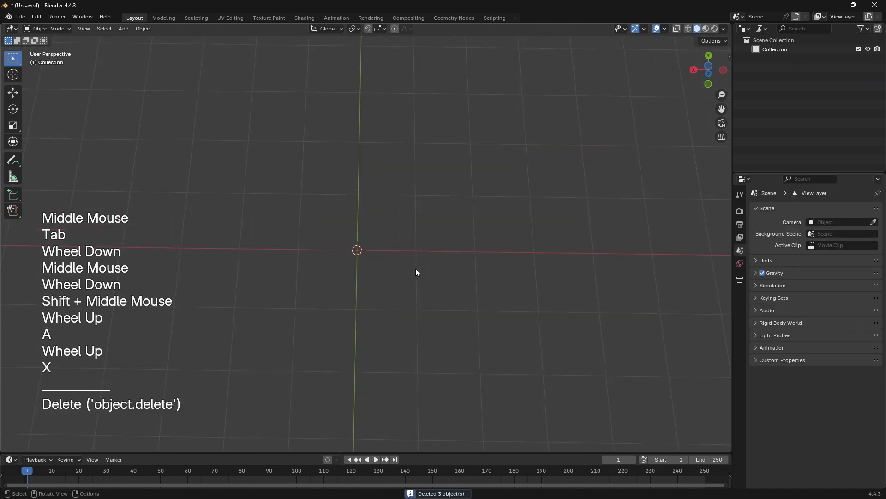
# - Reset the 3D cursor to the world origin and bring up the choice of objects to add
pyautogui.moveTo(416, 271); pyautogui.dragTo(532, 233, button='middle')
pyautogui.hotkey('shift', 'c')
pyautogui.hotkey('shift', 'a')
pyautogui.moveTo(589, 223)
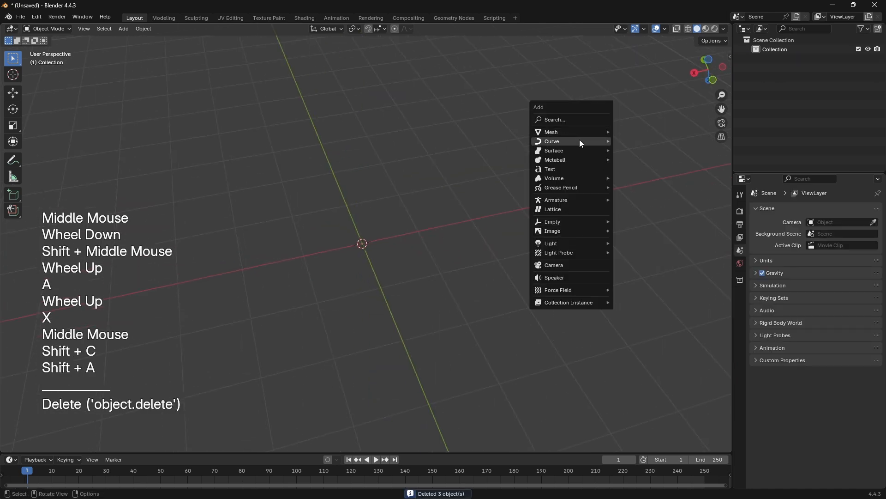